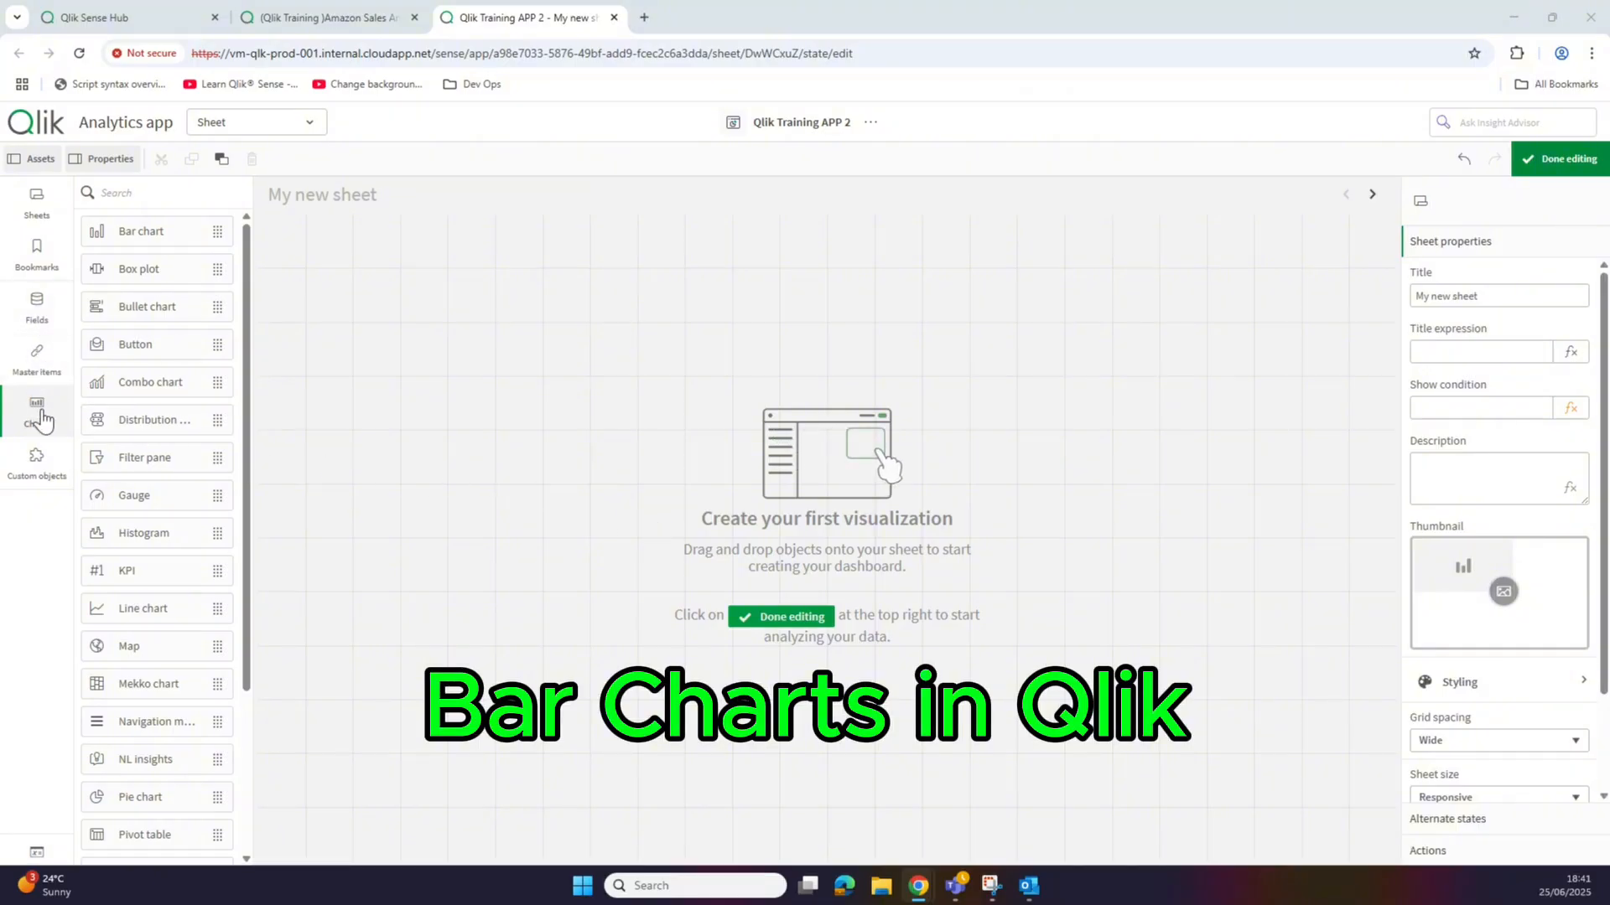
Step: Place a bar chart filling the whole sheet with Product Category as its dimension
drag(151, 241, 627, 496)
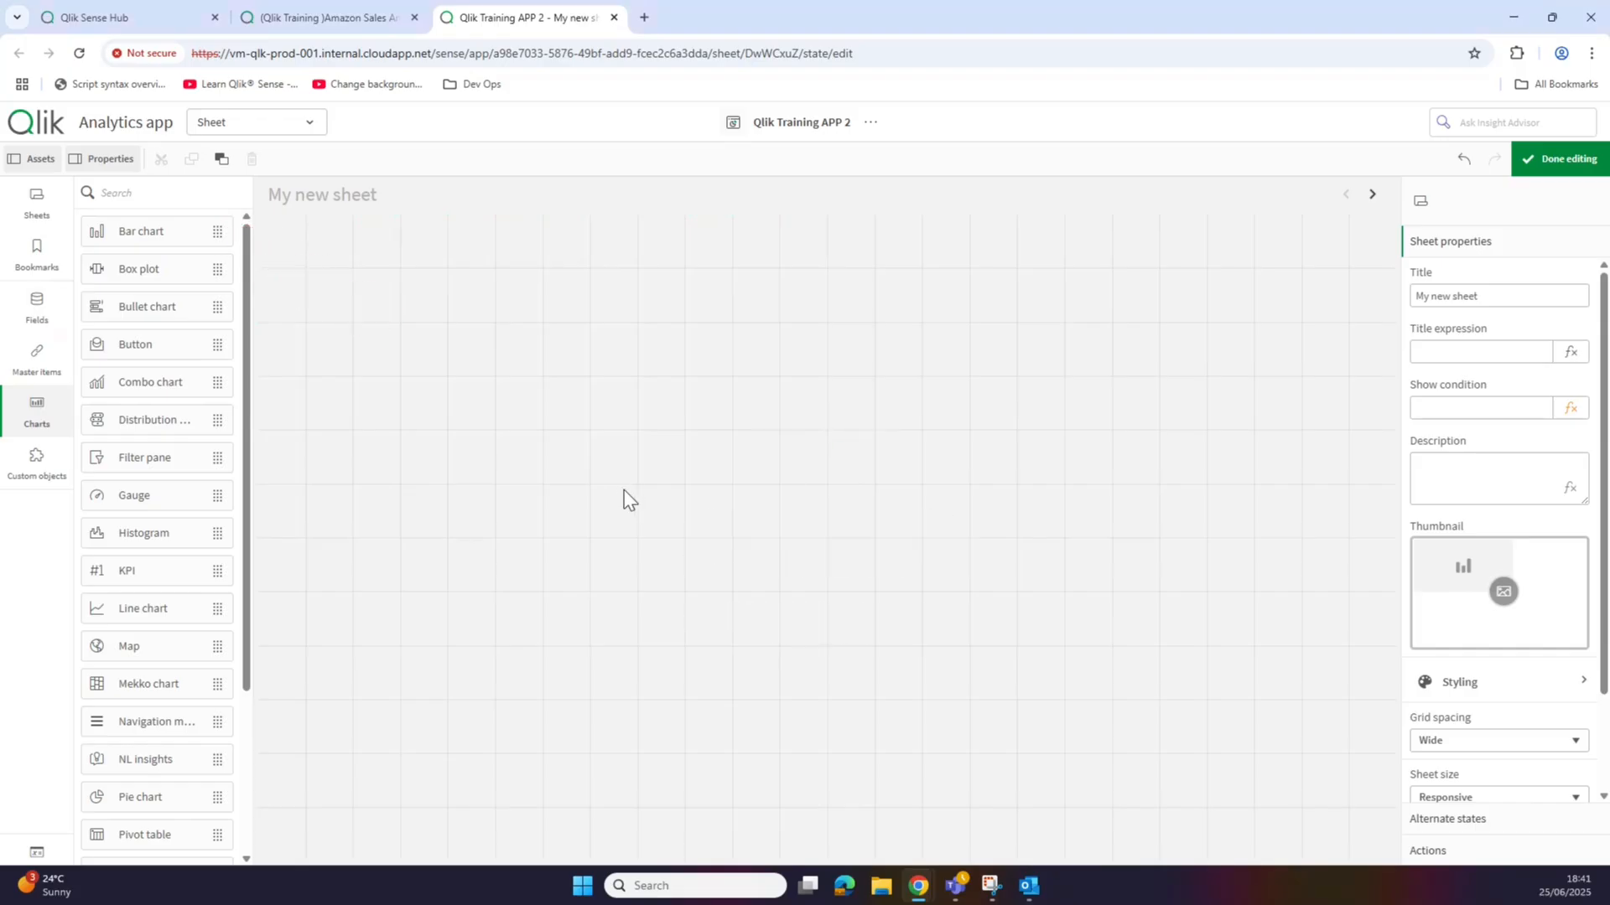
drag(824, 526, 1402, 851)
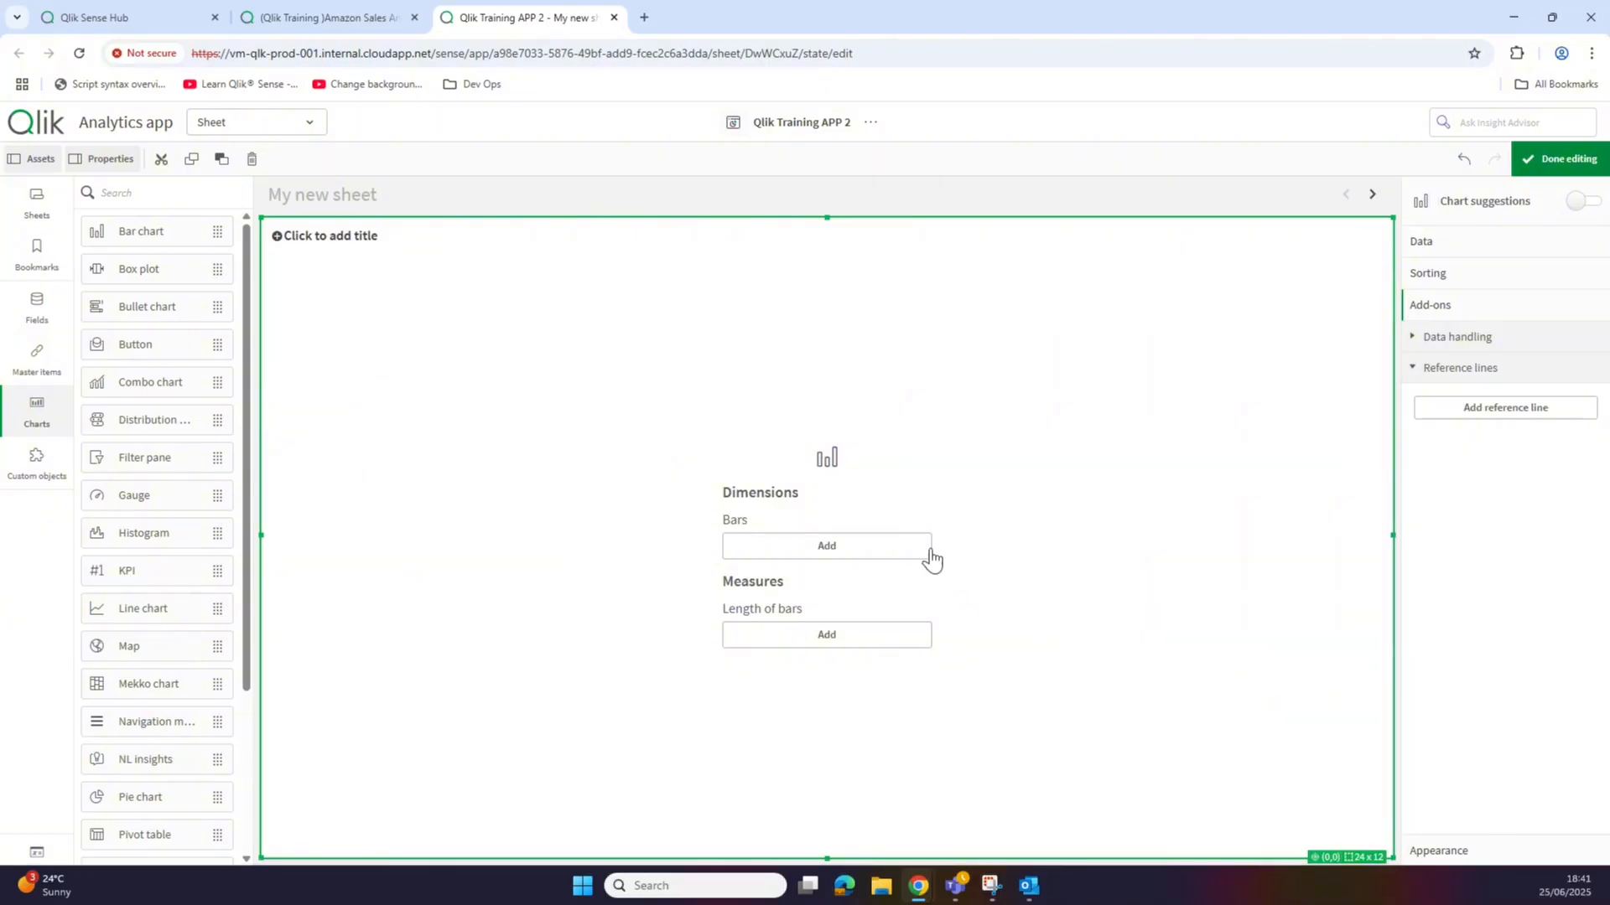
click(900, 553)
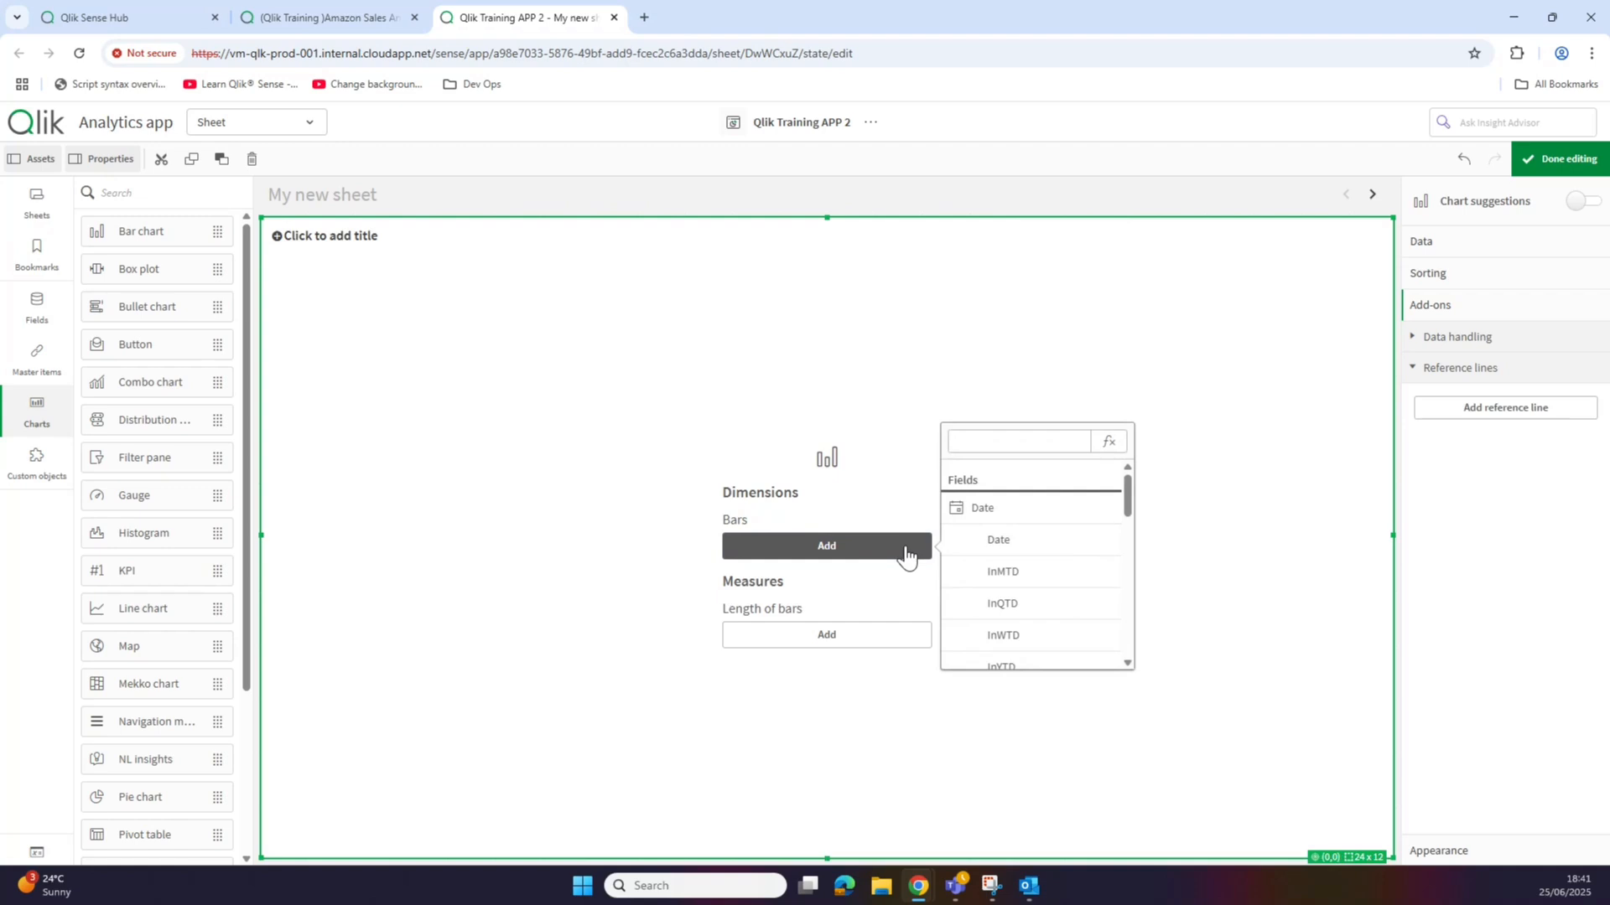
drag(1124, 503, 1128, 605)
click(1068, 578)
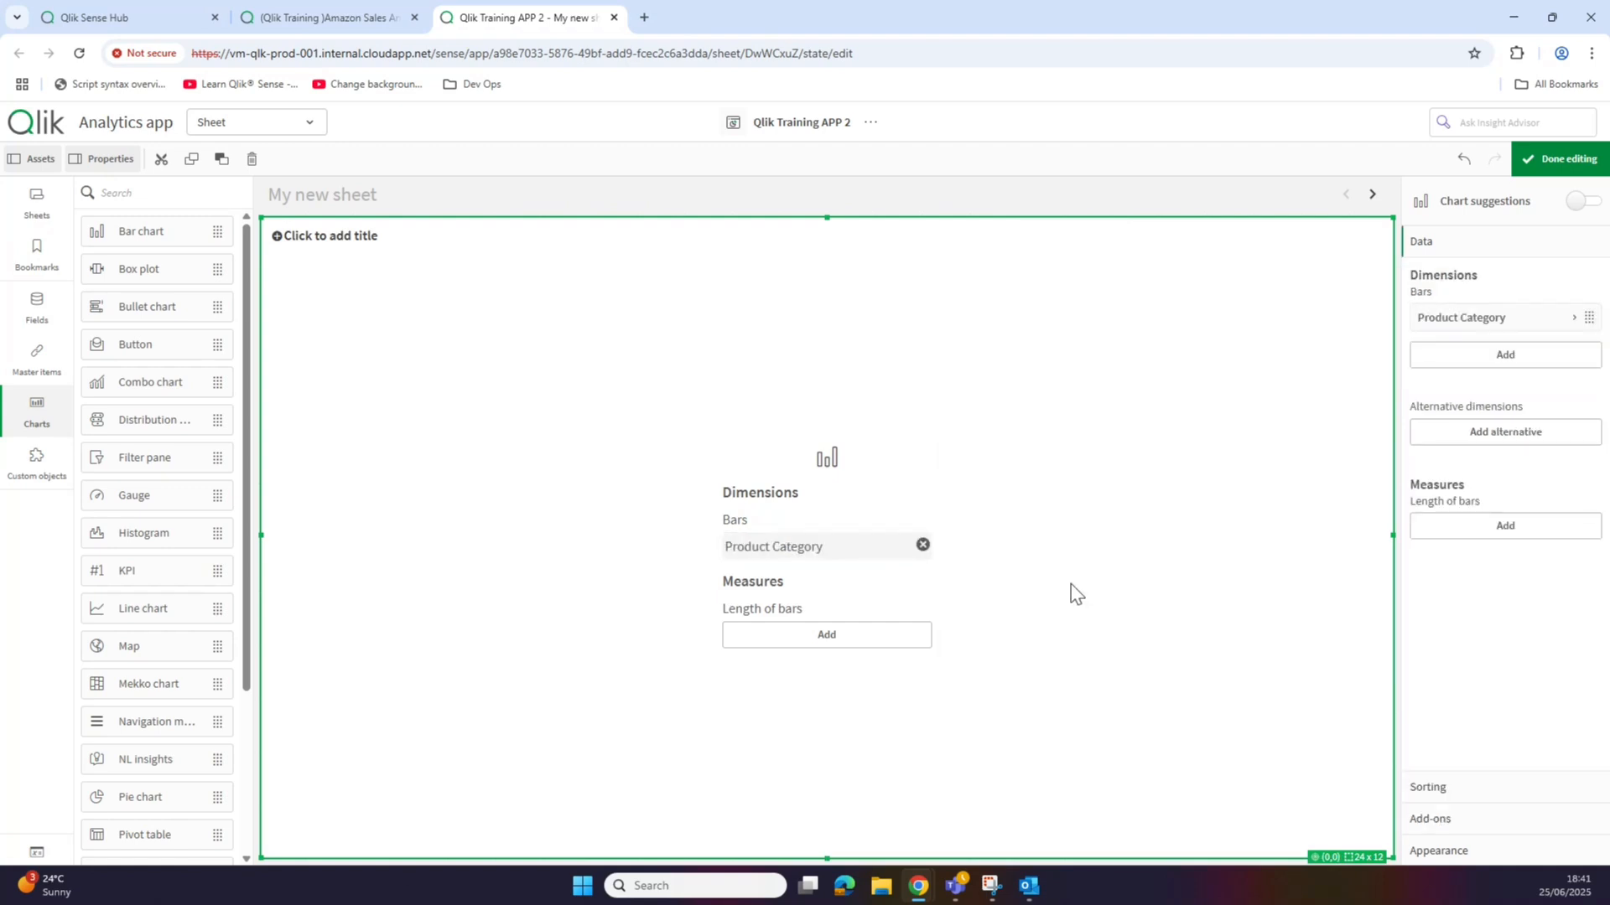
Step: Add Total Revenue as the chart's measure
click(864, 642)
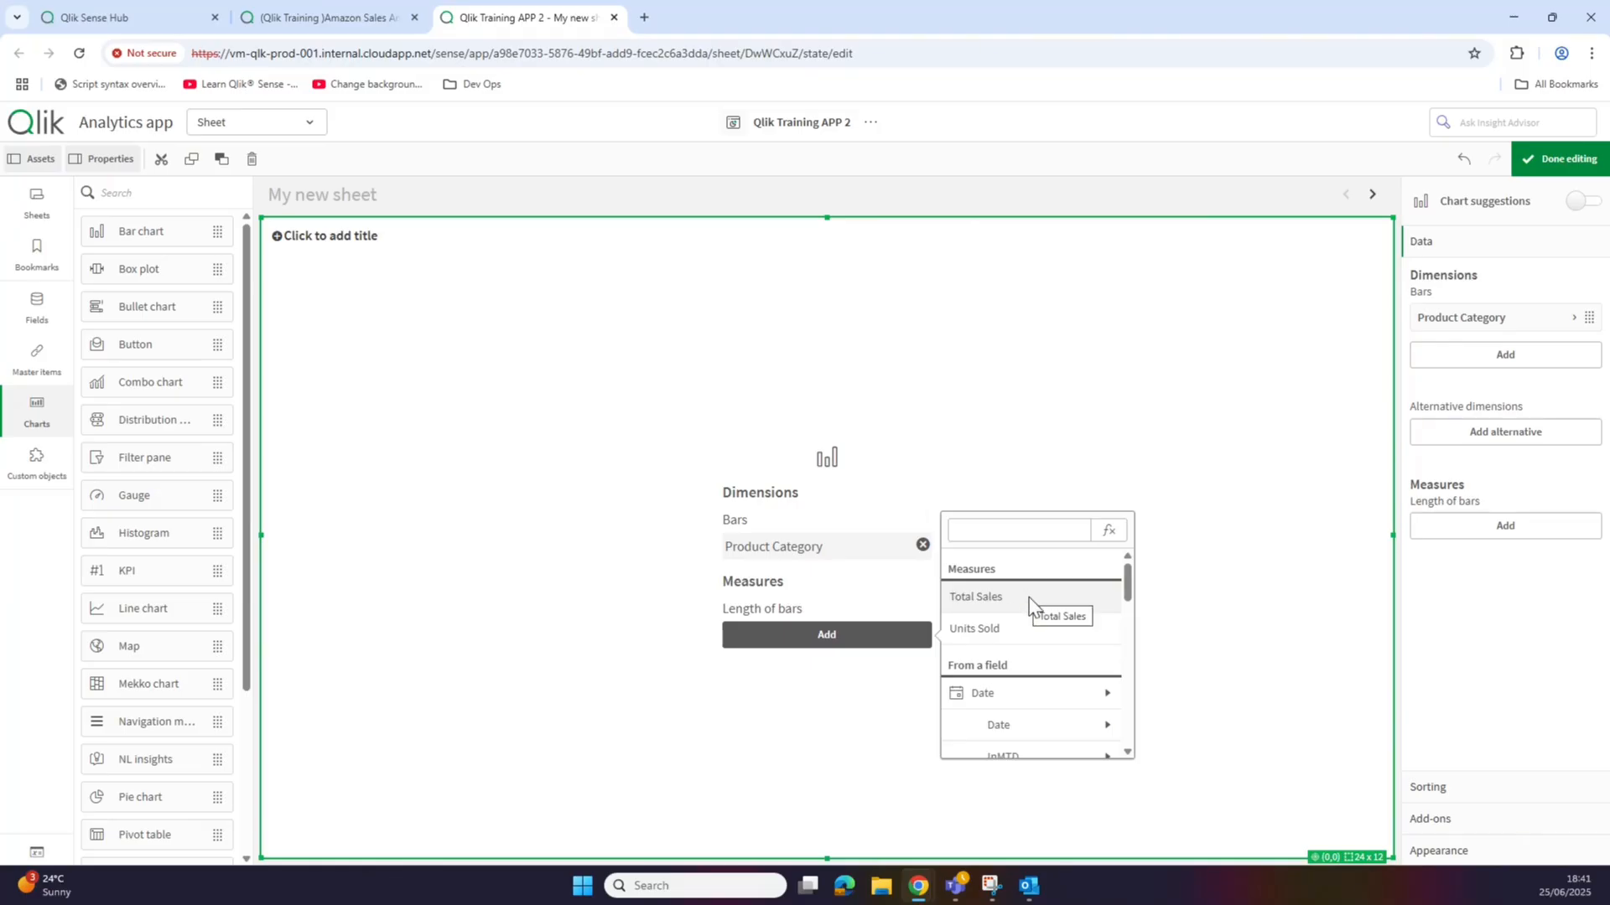
drag(1125, 587, 1130, 720)
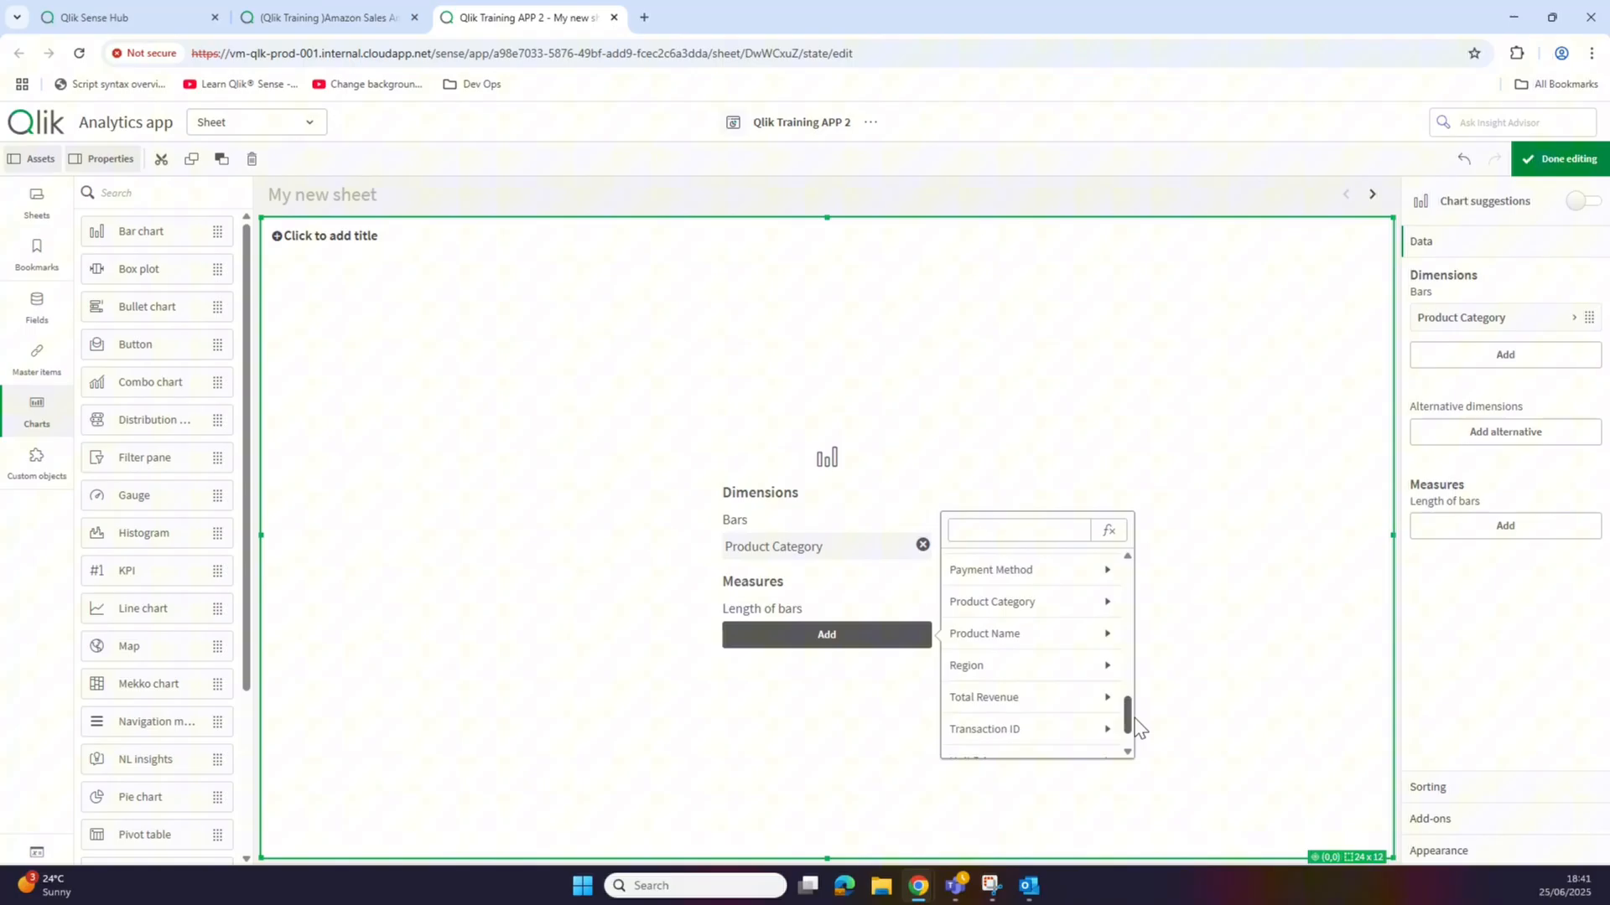
click(1044, 705)
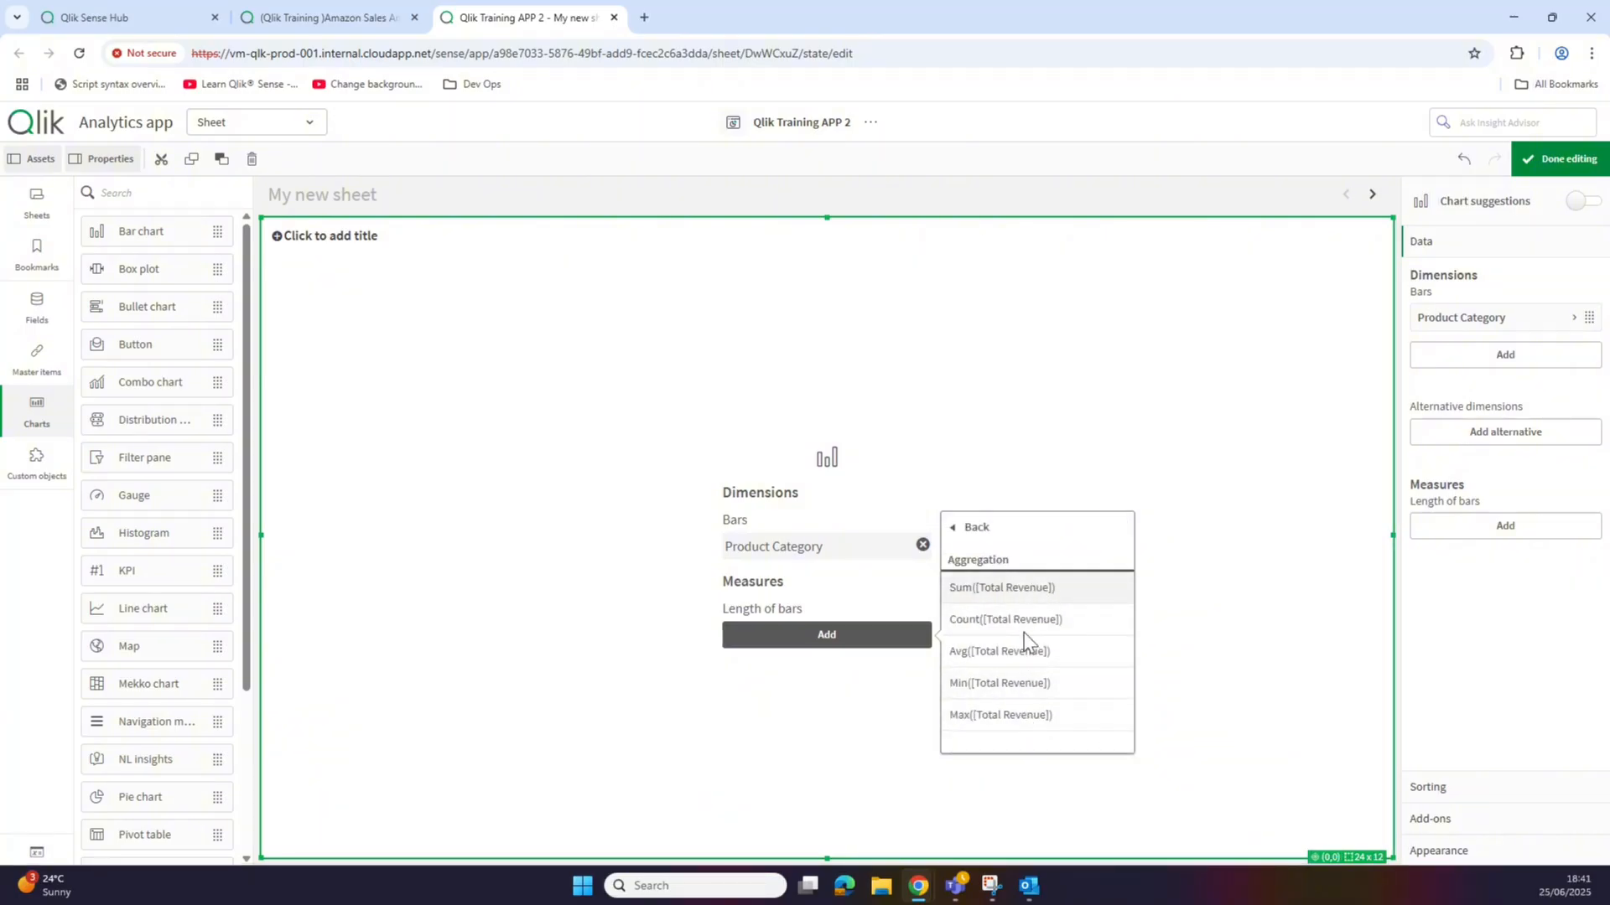
Step: Aggregate the measure as Sum([Total Revenue]) and show the Add-ons settings
click(1032, 591)
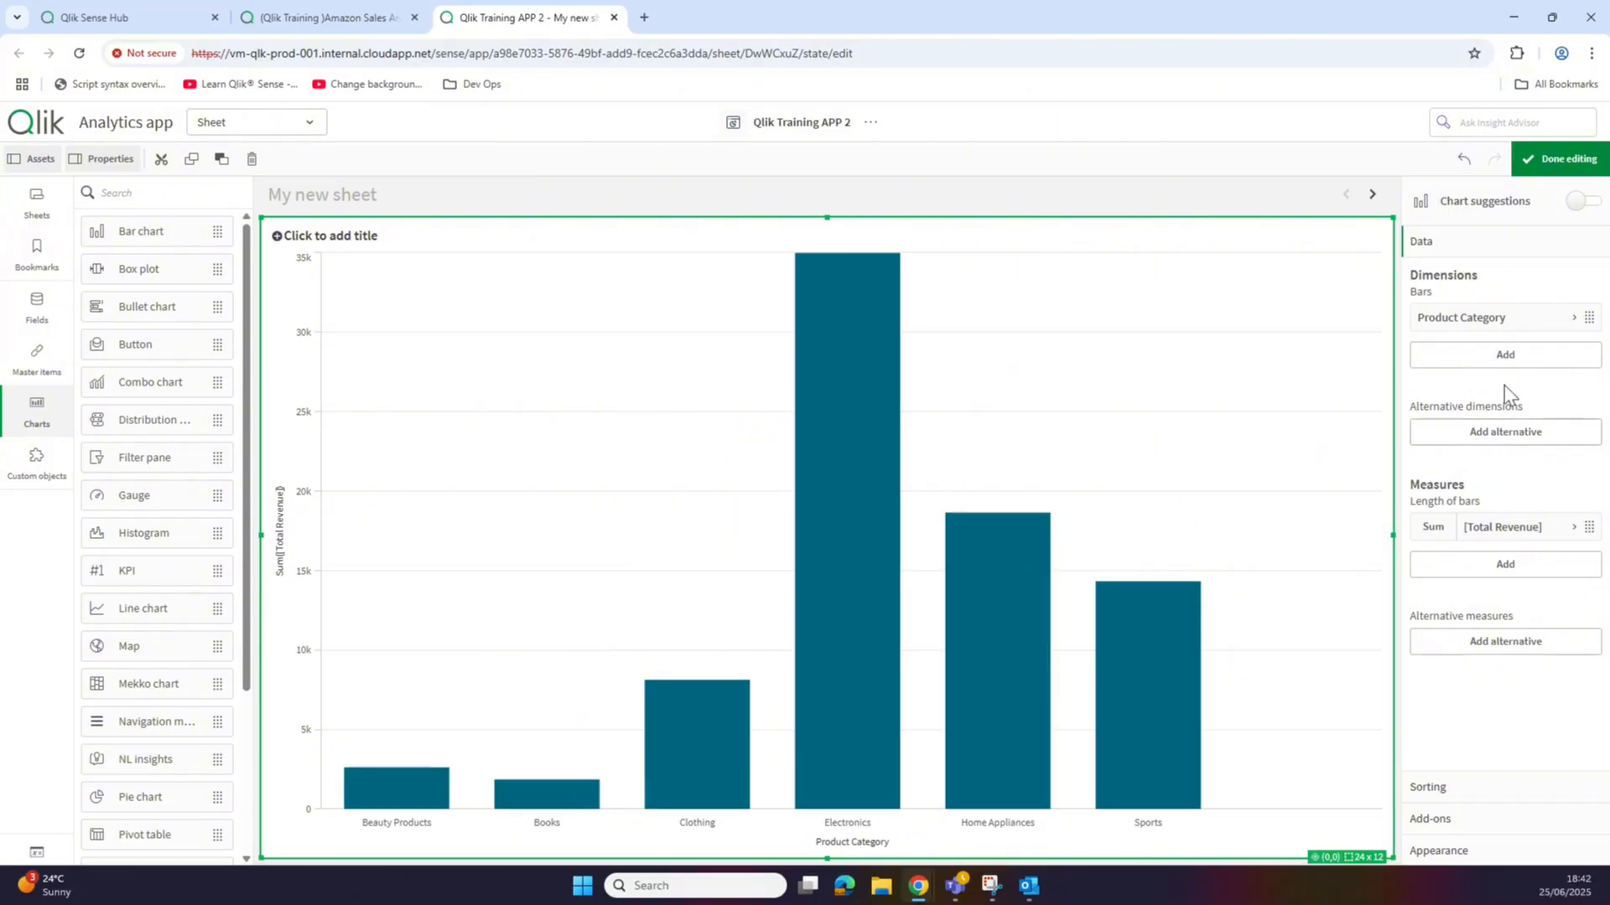
click(1435, 821)
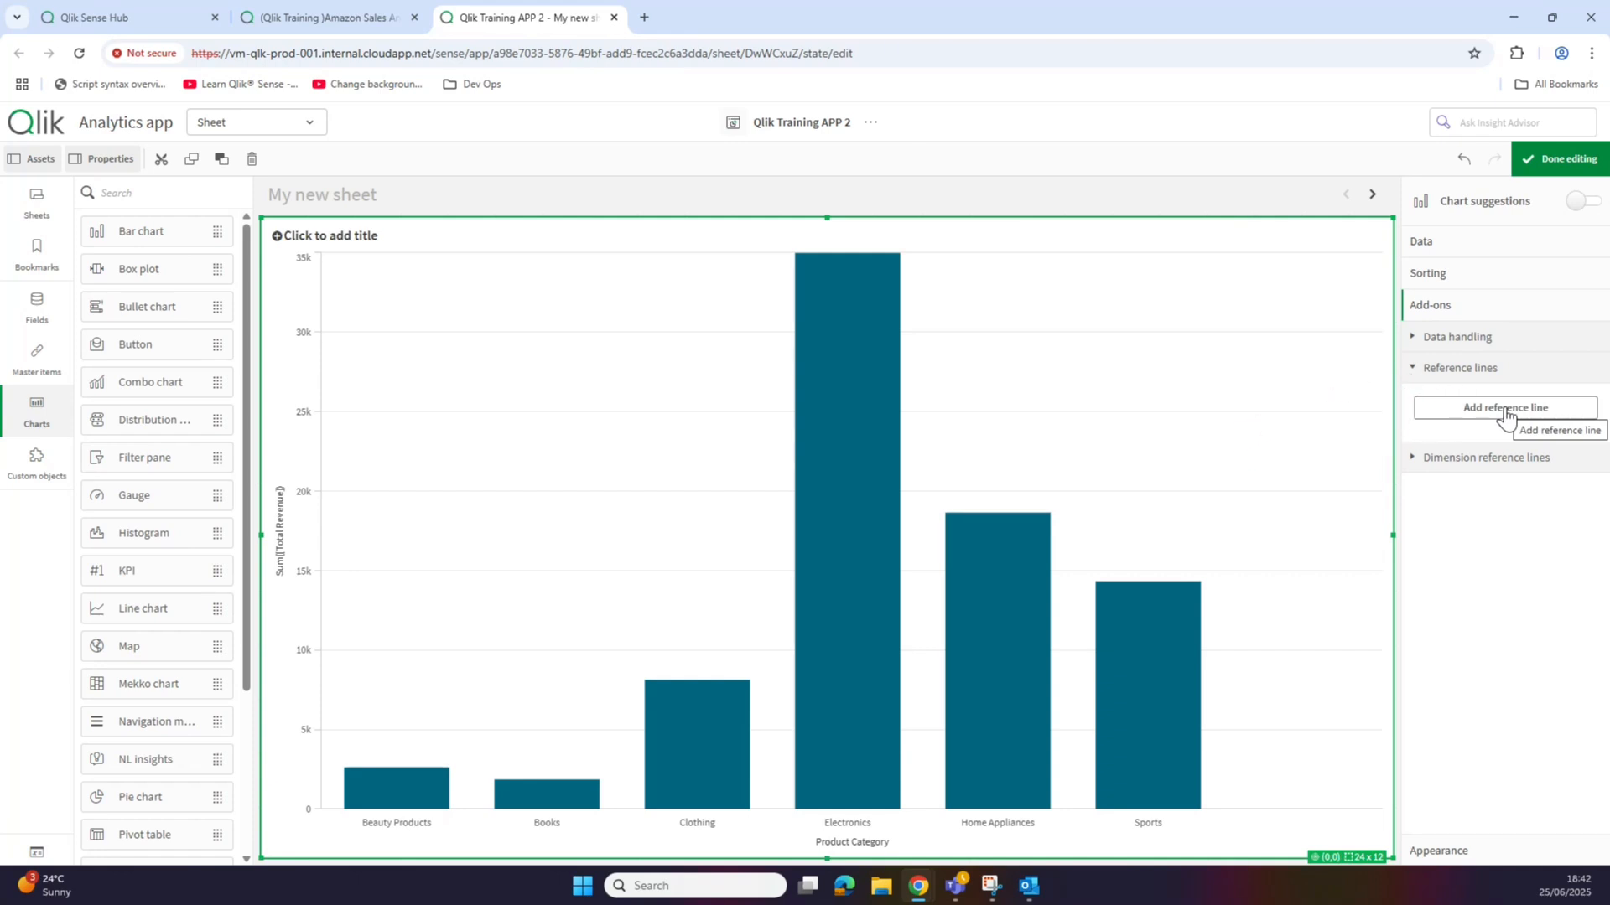
Step: Add a reference line with value 10000 and begin editing its label
click(1505, 409)
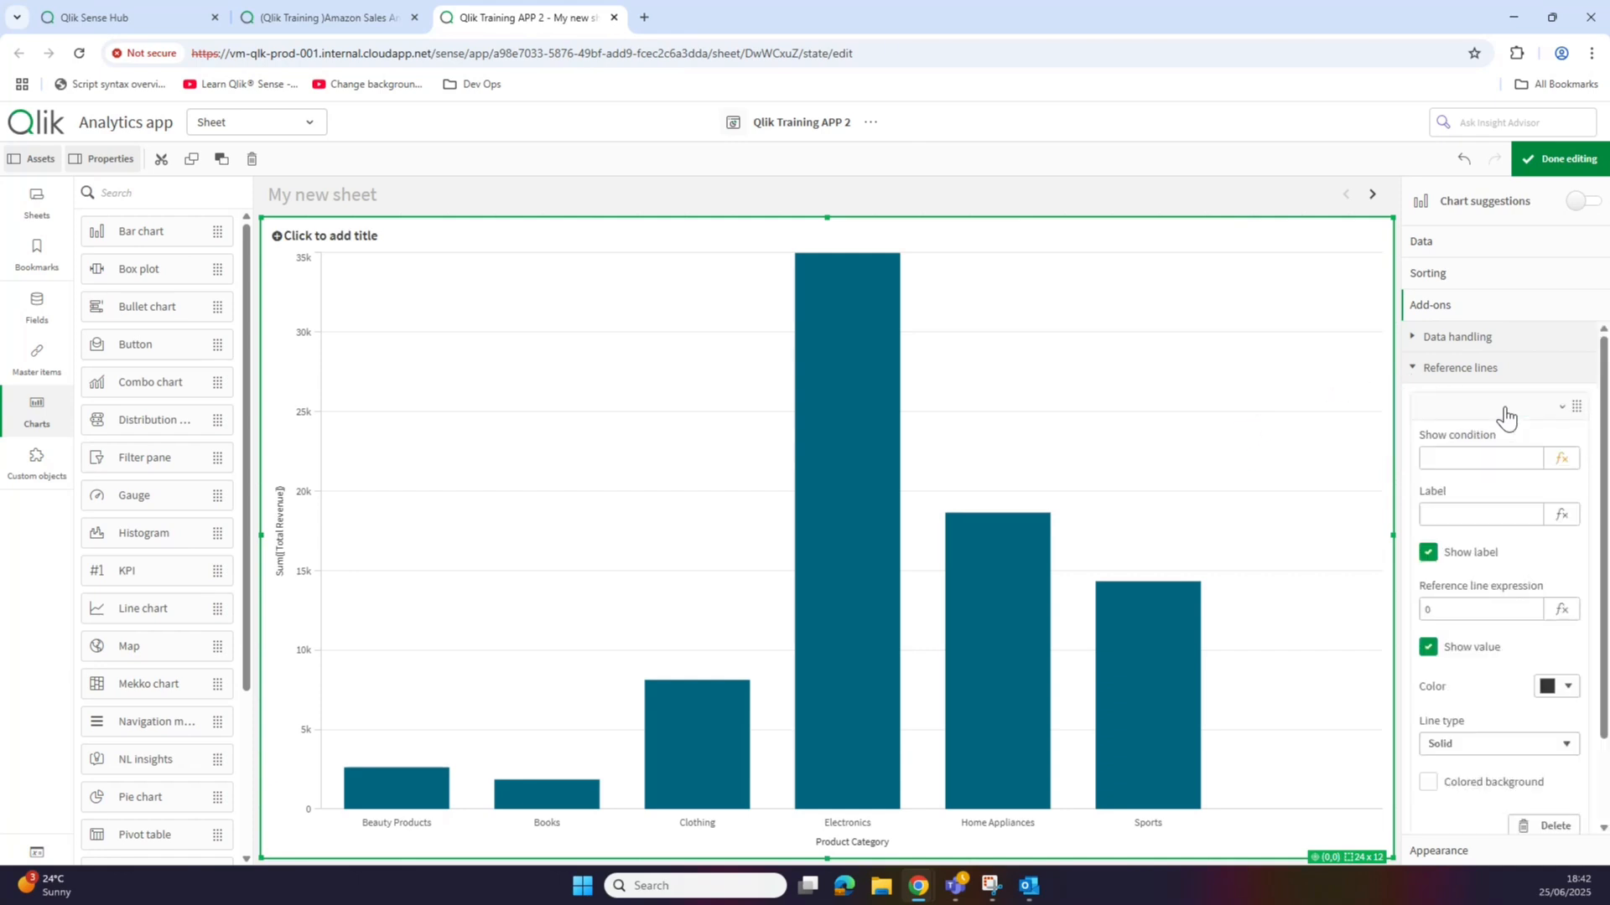
click(1561, 612)
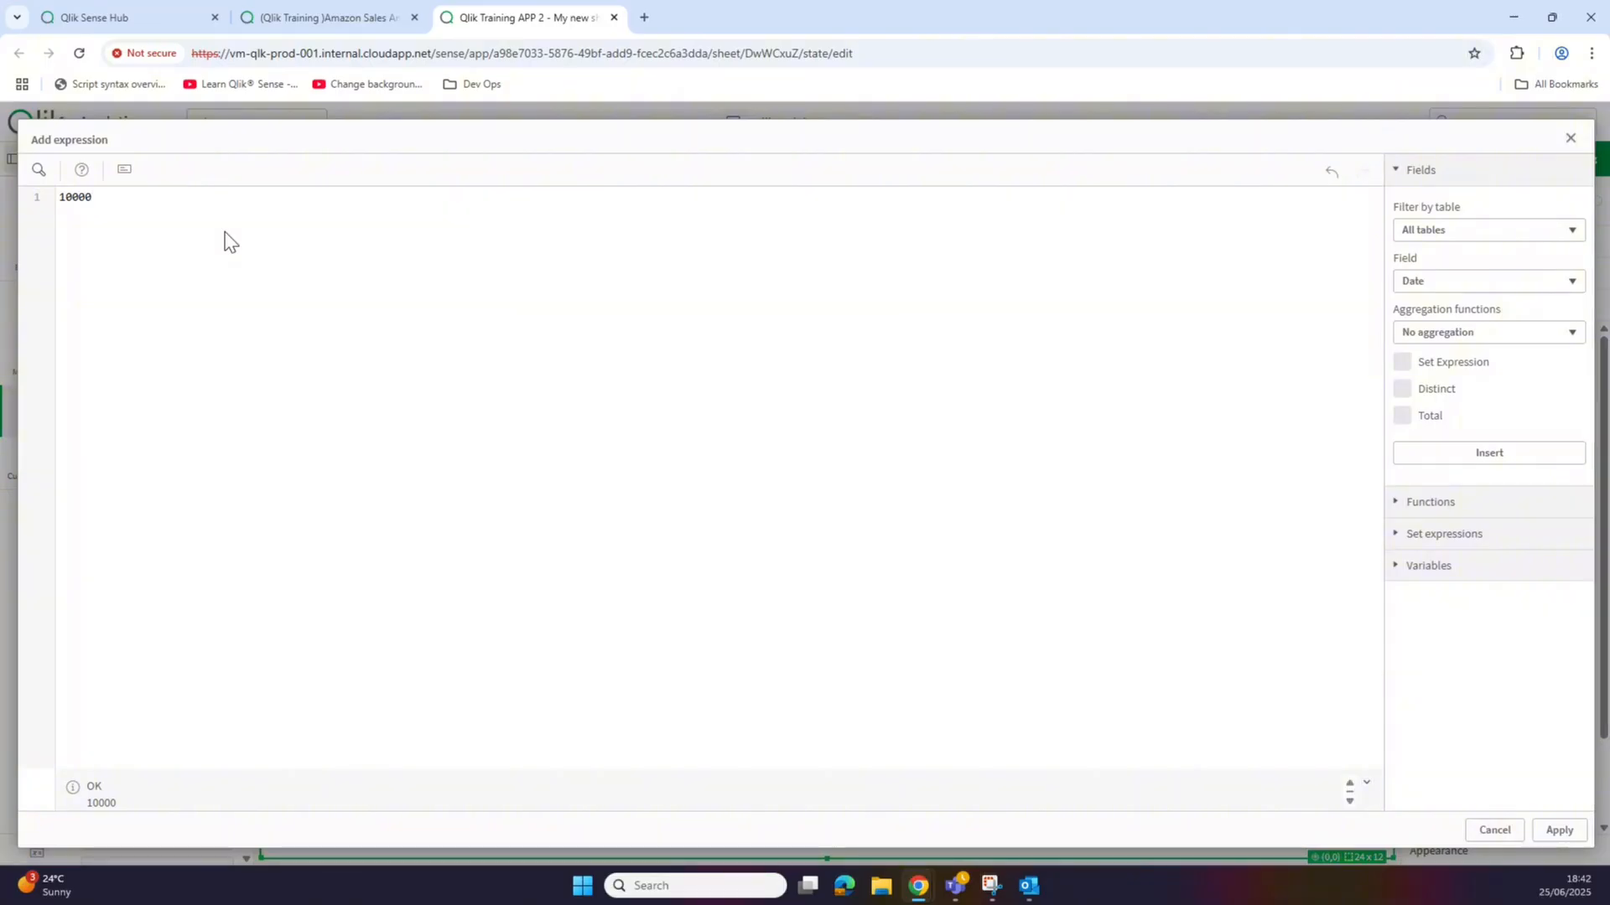
click(1560, 831)
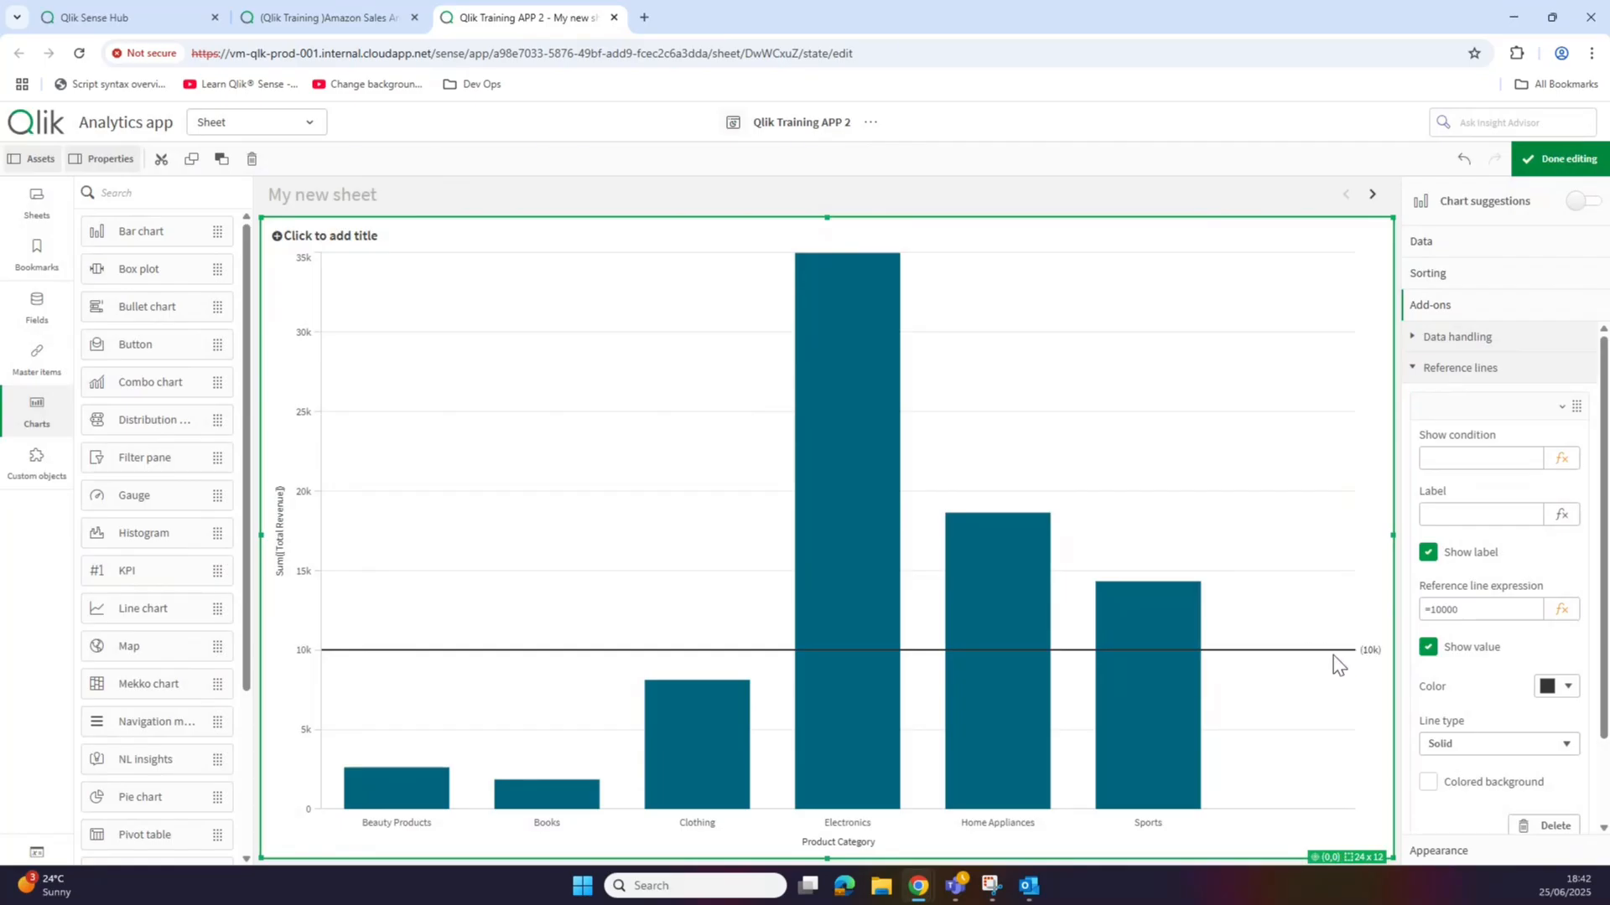
click(1453, 515)
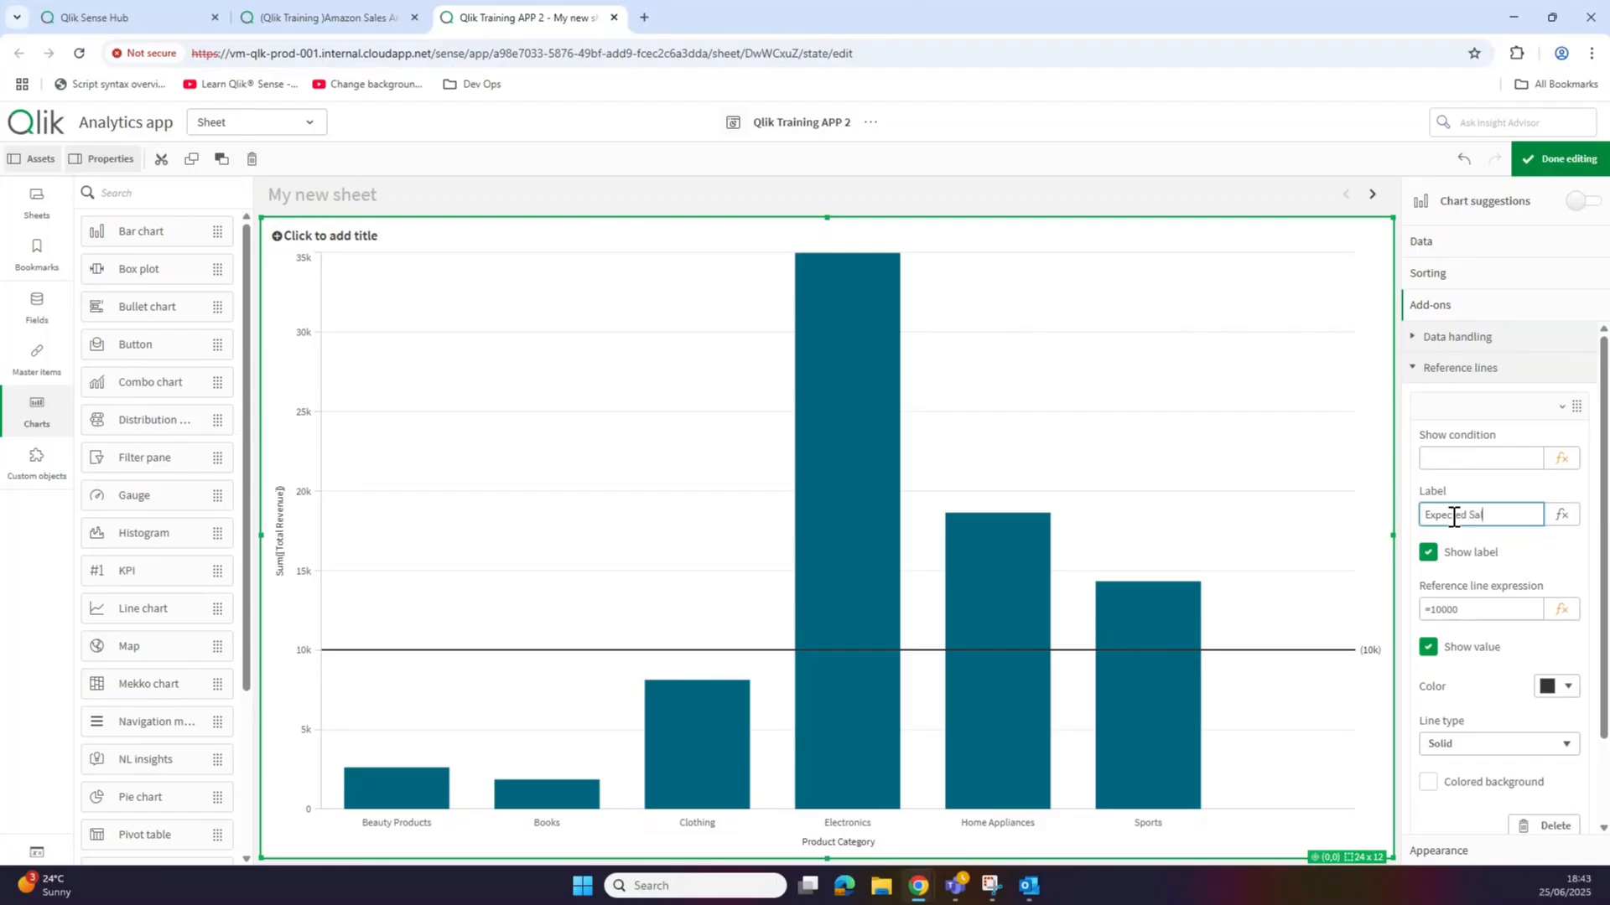
Step: Label the reference line 'Expected Sales', make it dashed, keep its colour, and collapse its settings
key(Return)
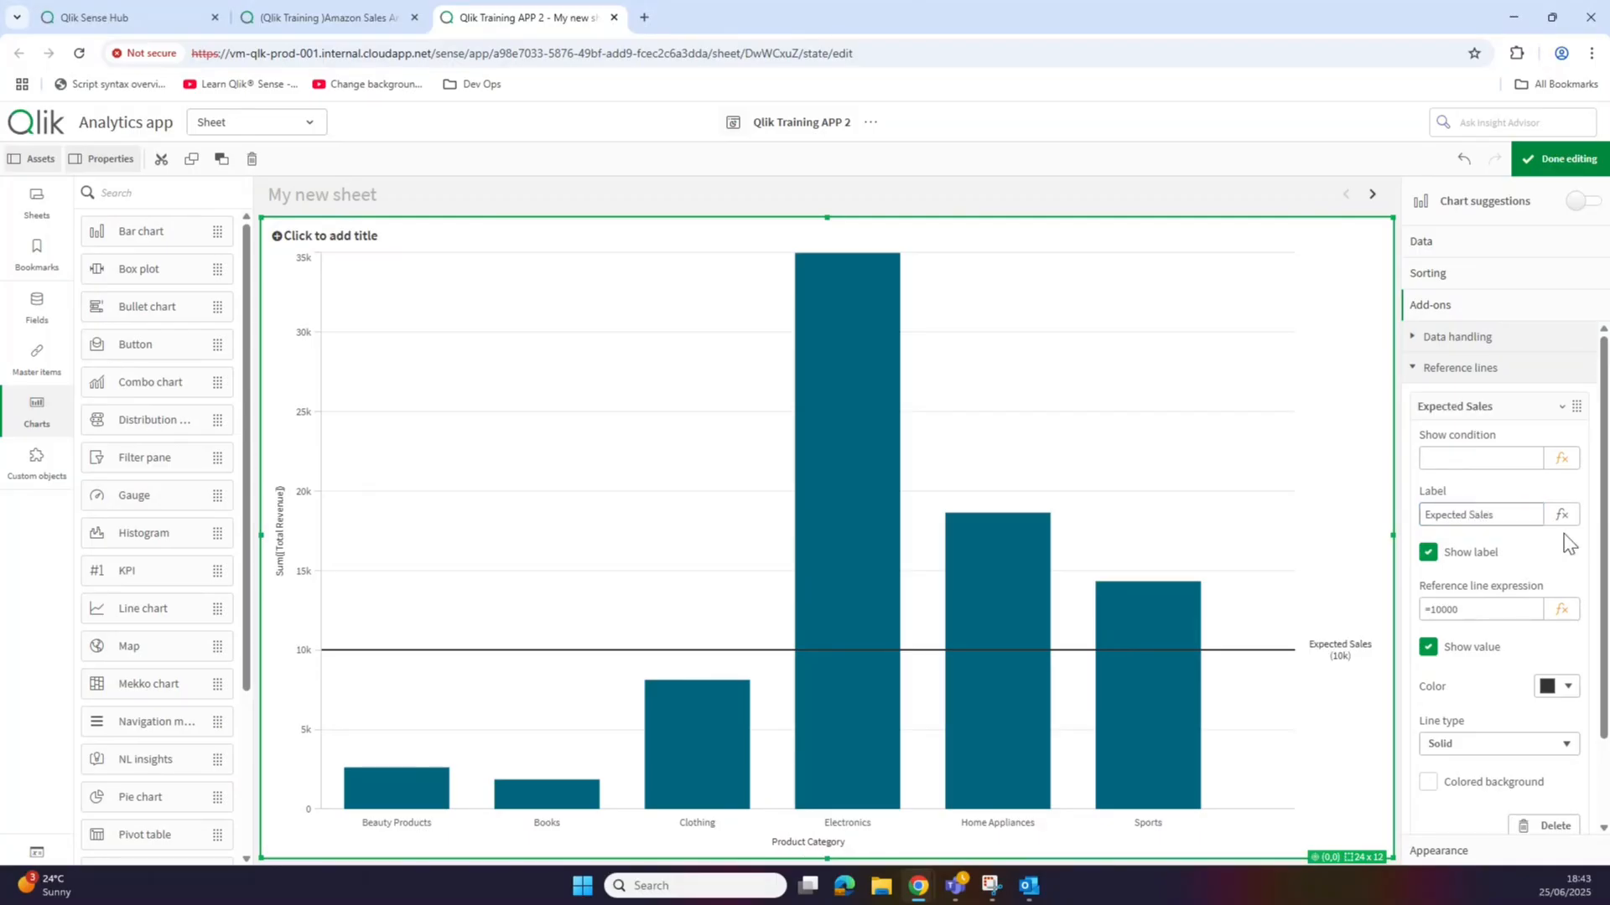
scroll(1601, 524, down, 2)
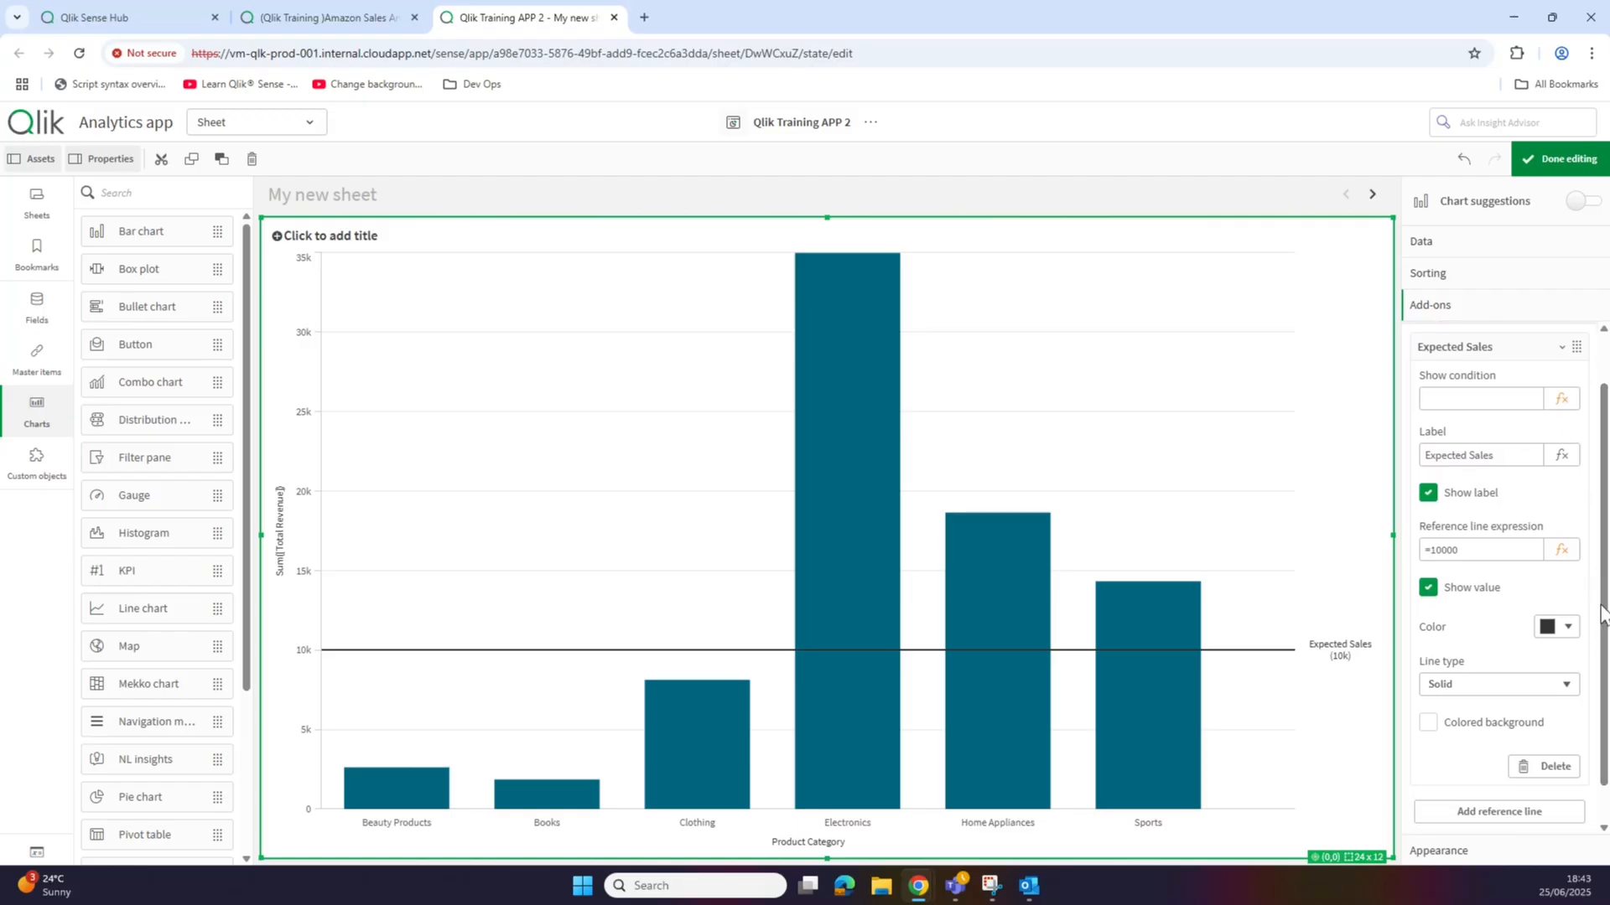
click(1507, 689)
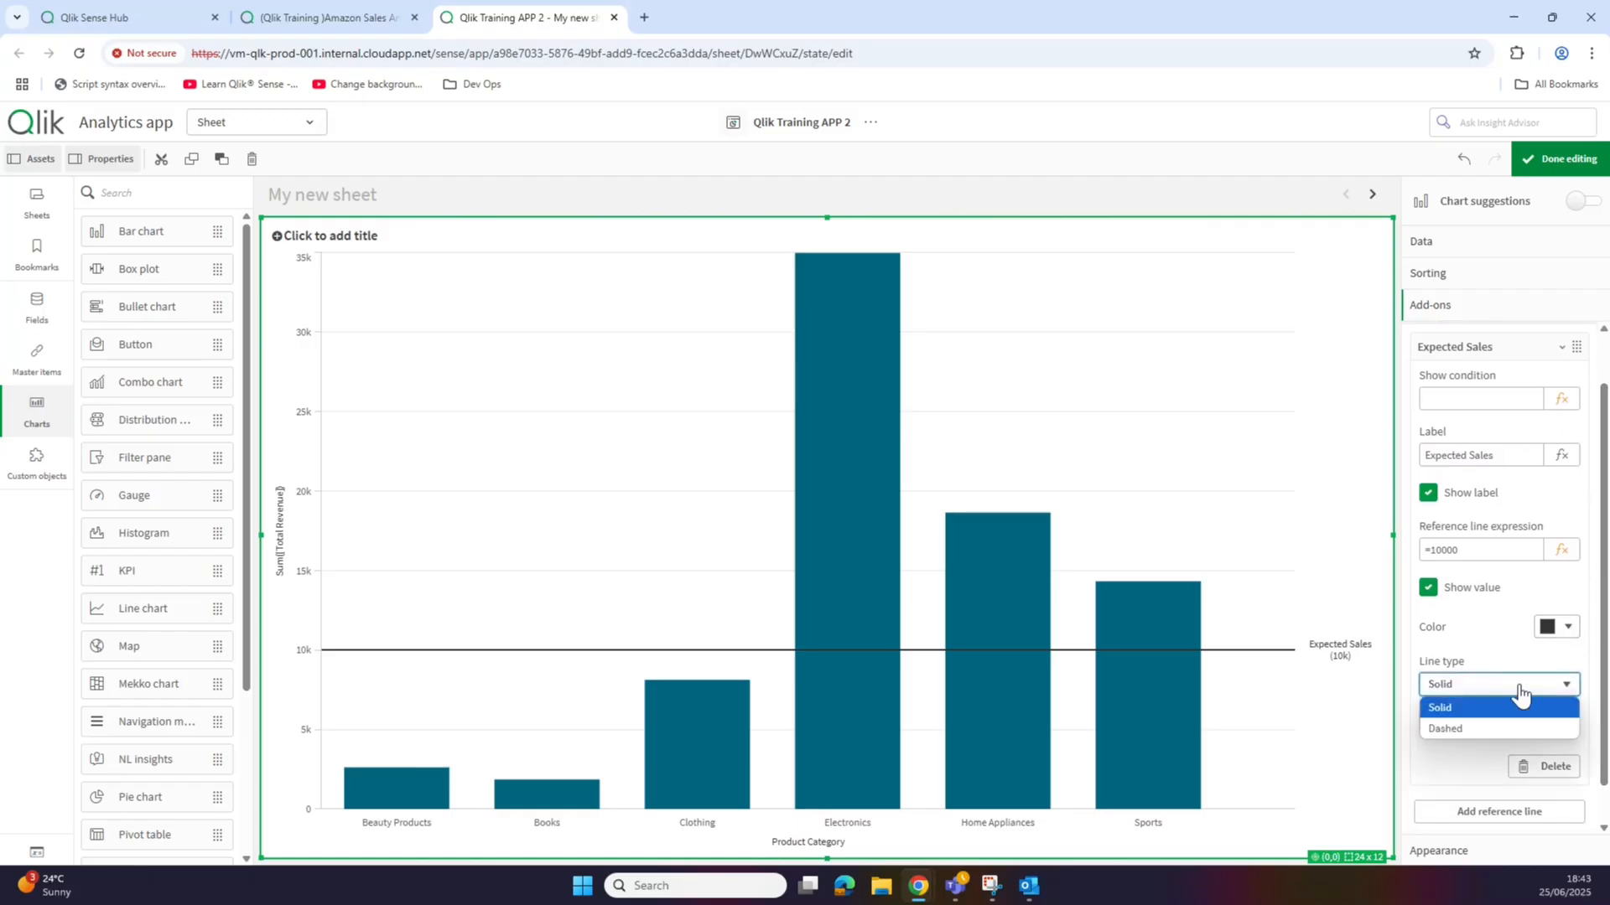
click(1497, 733)
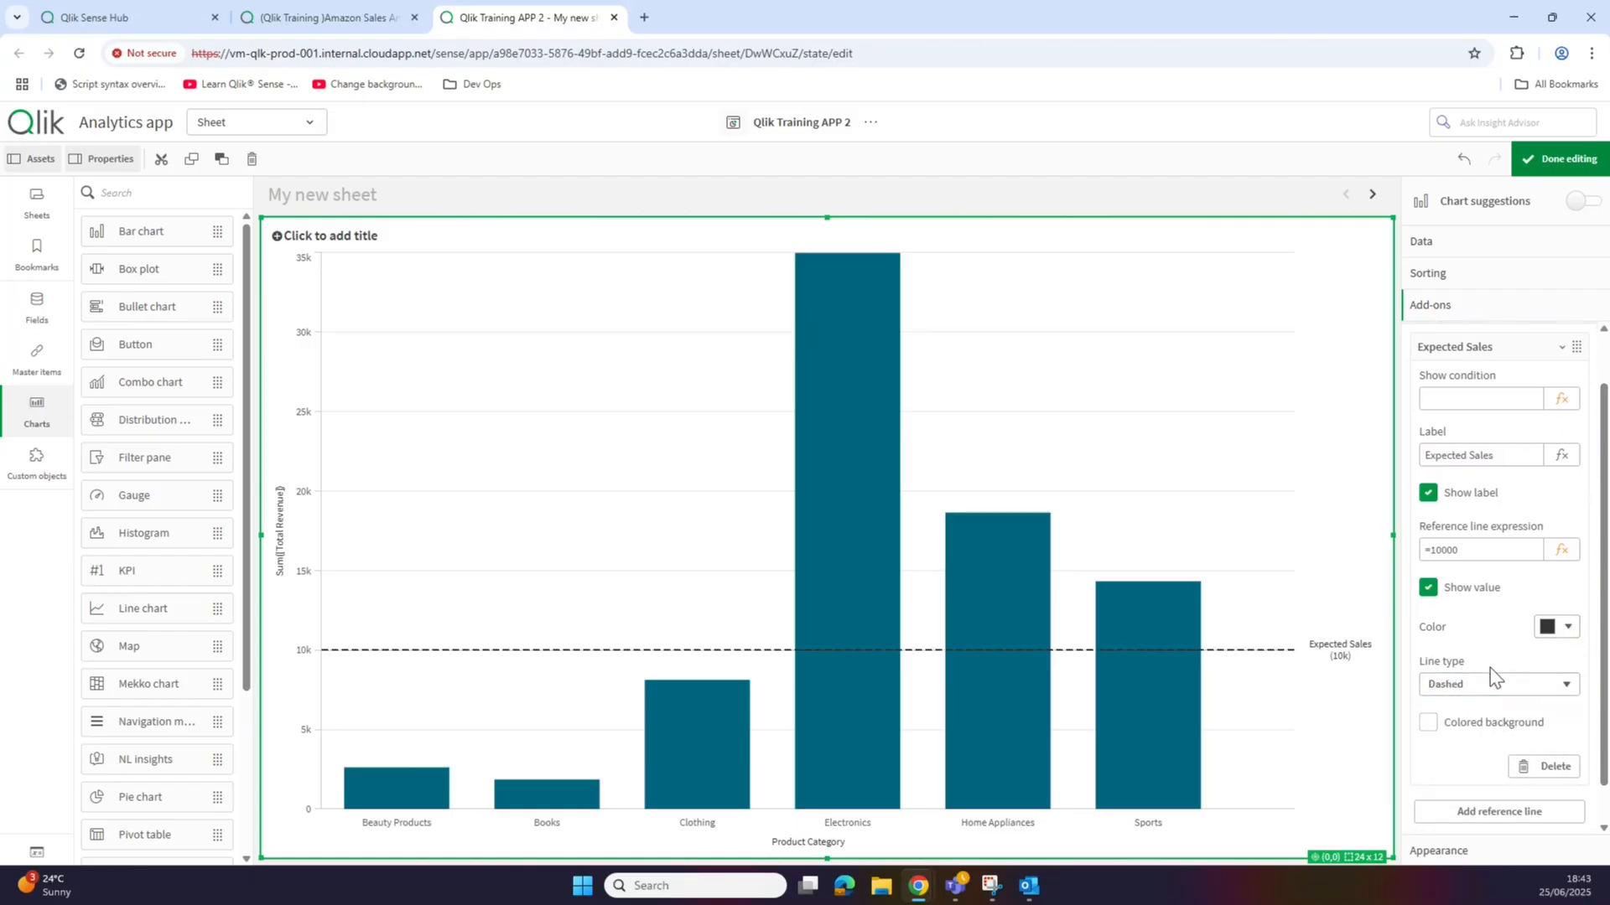
click(1547, 630)
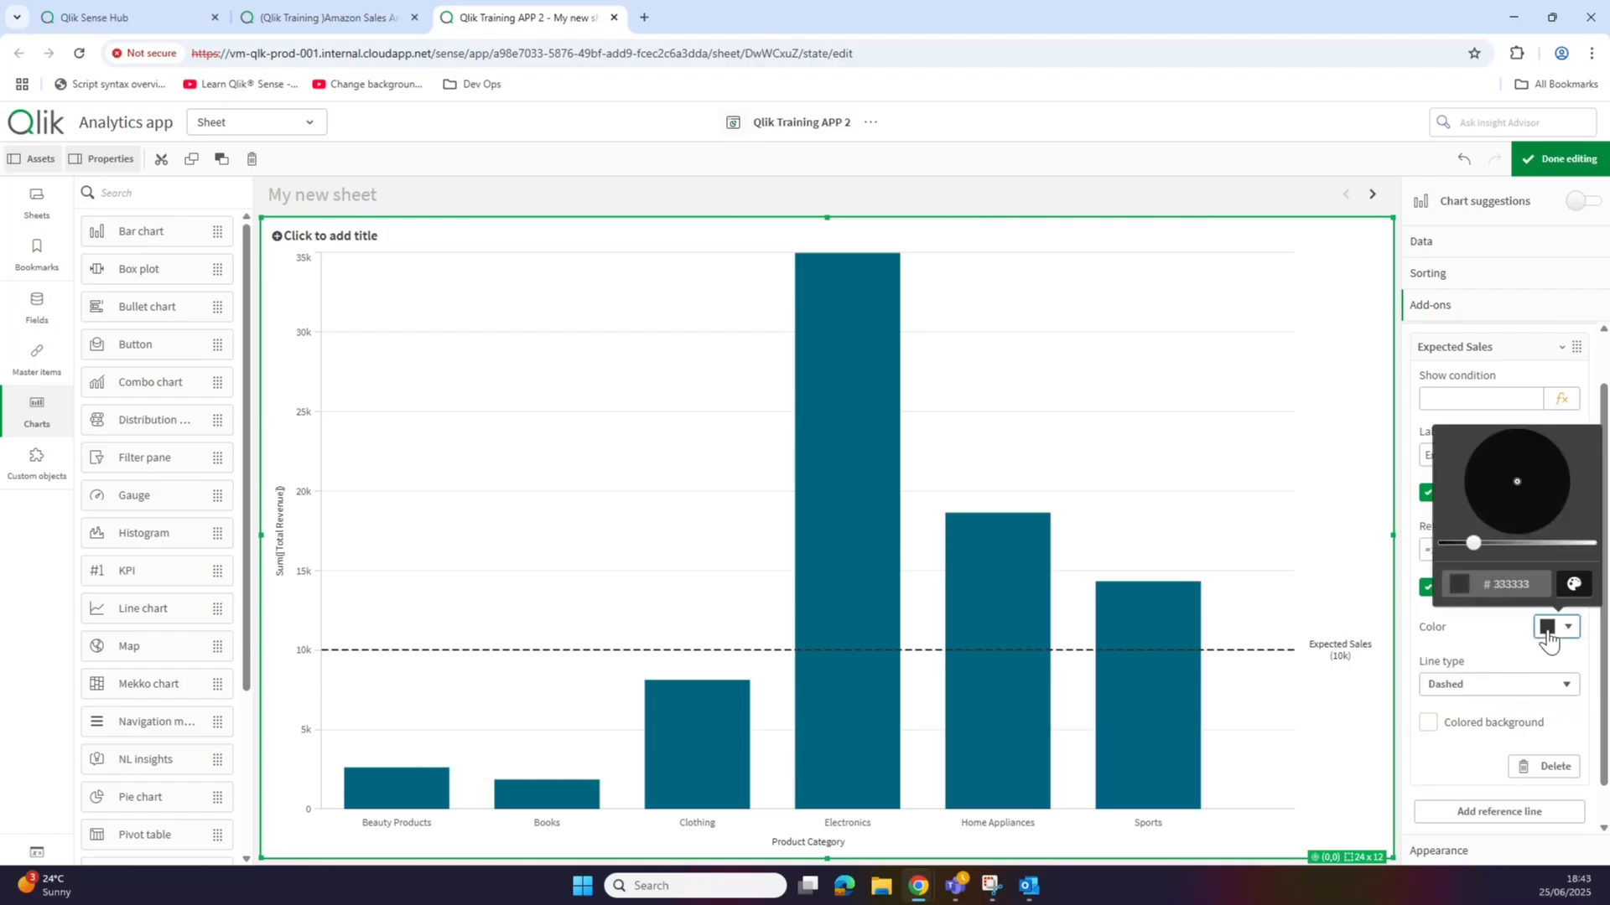
click(1574, 584)
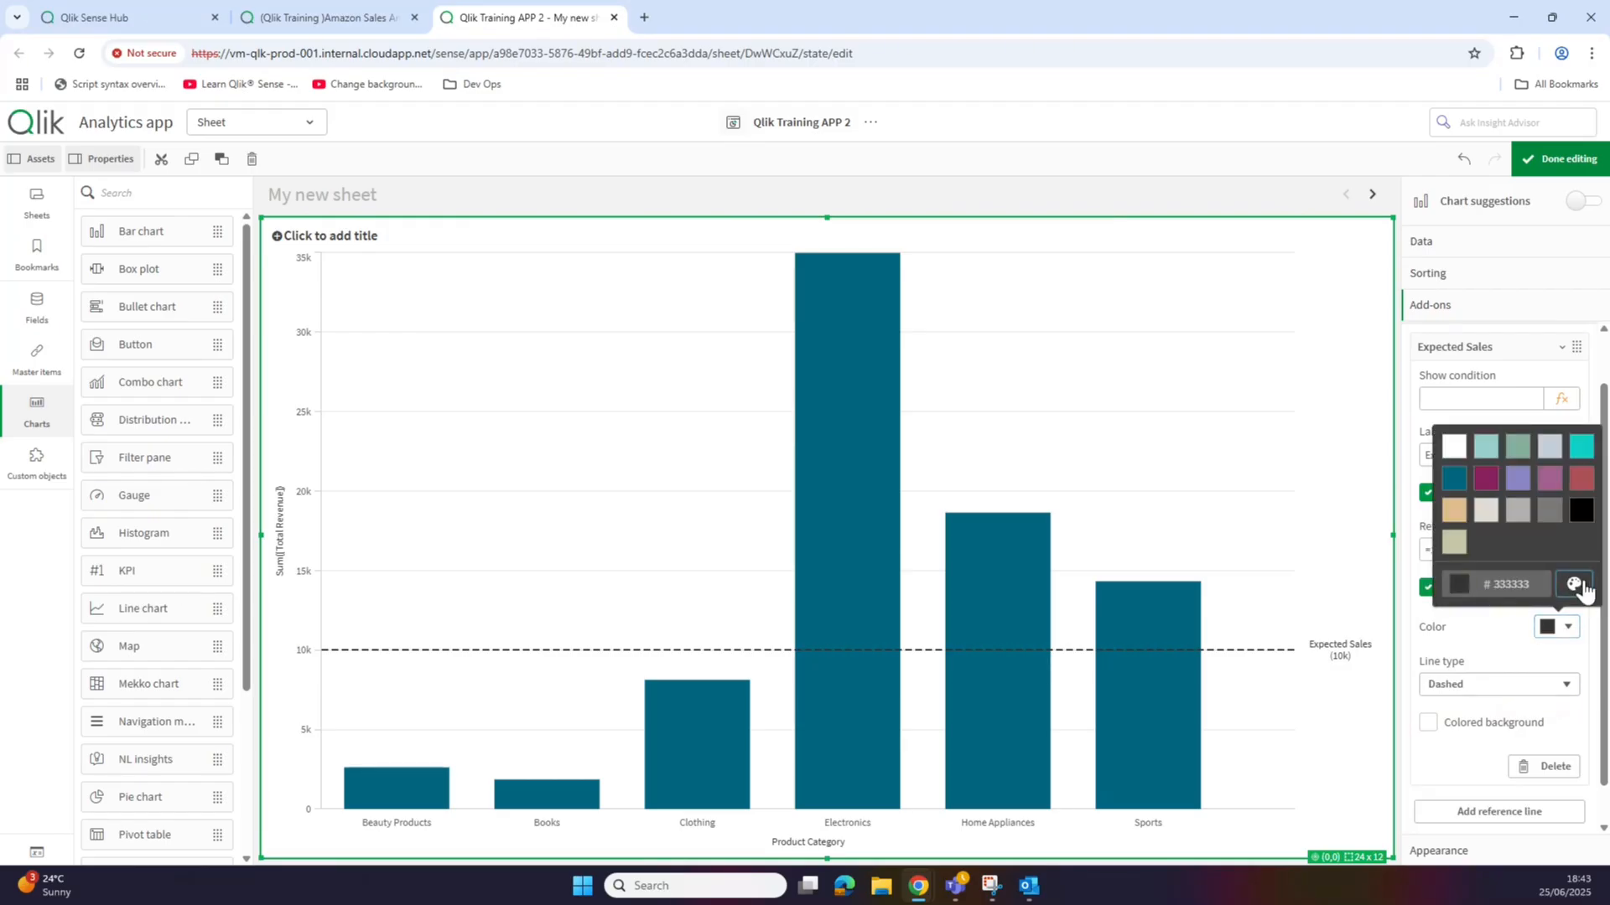
click(1511, 664)
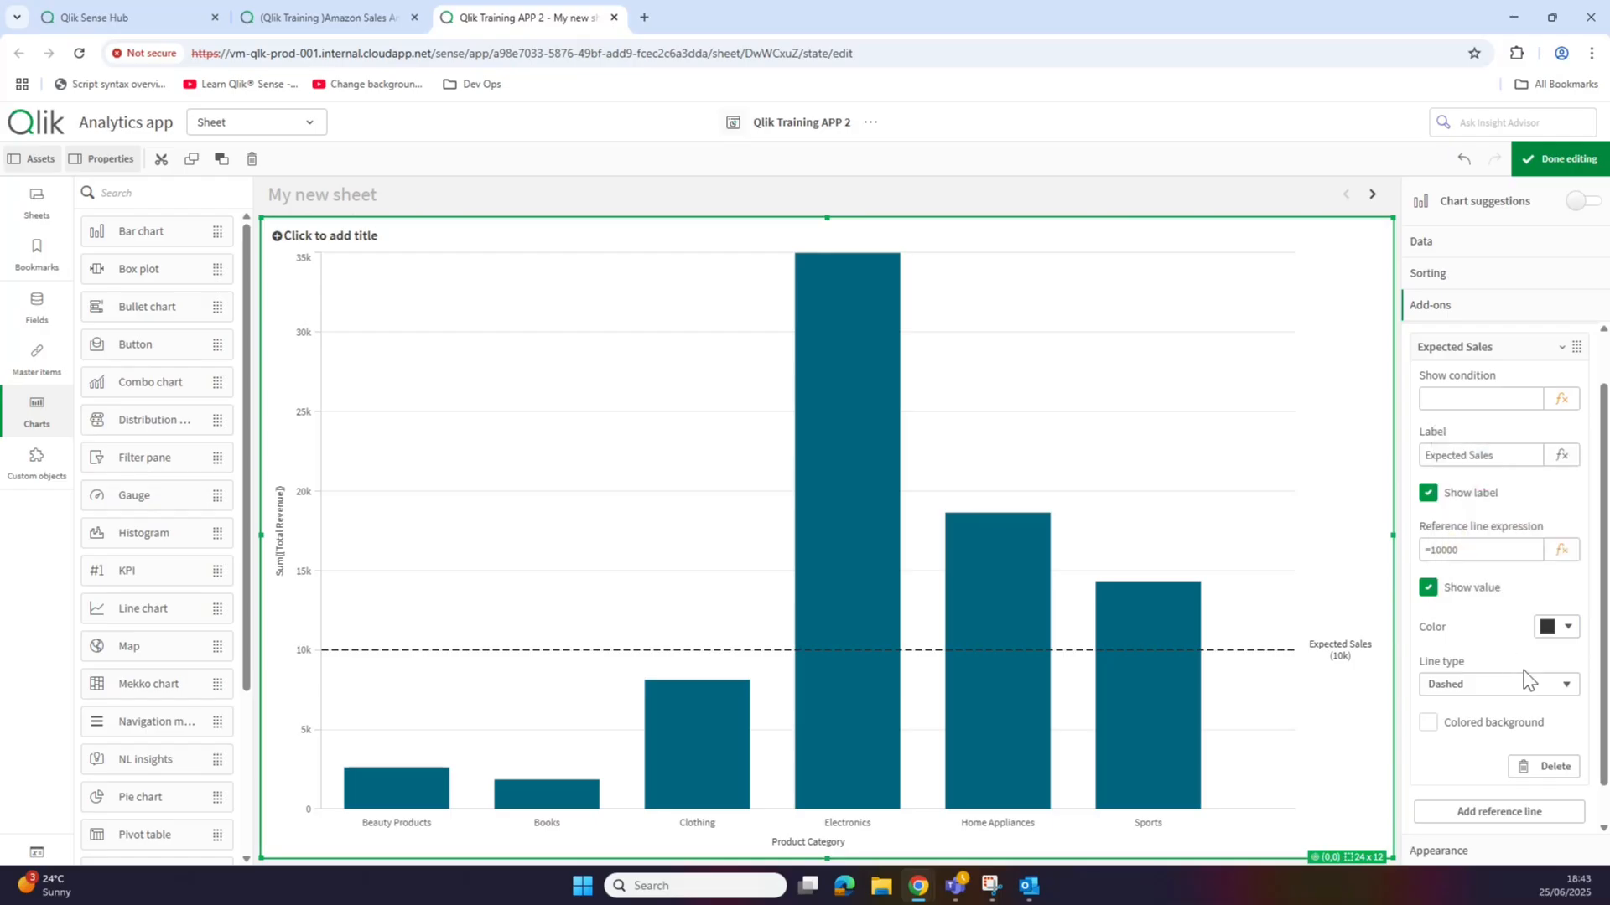
click(1471, 349)
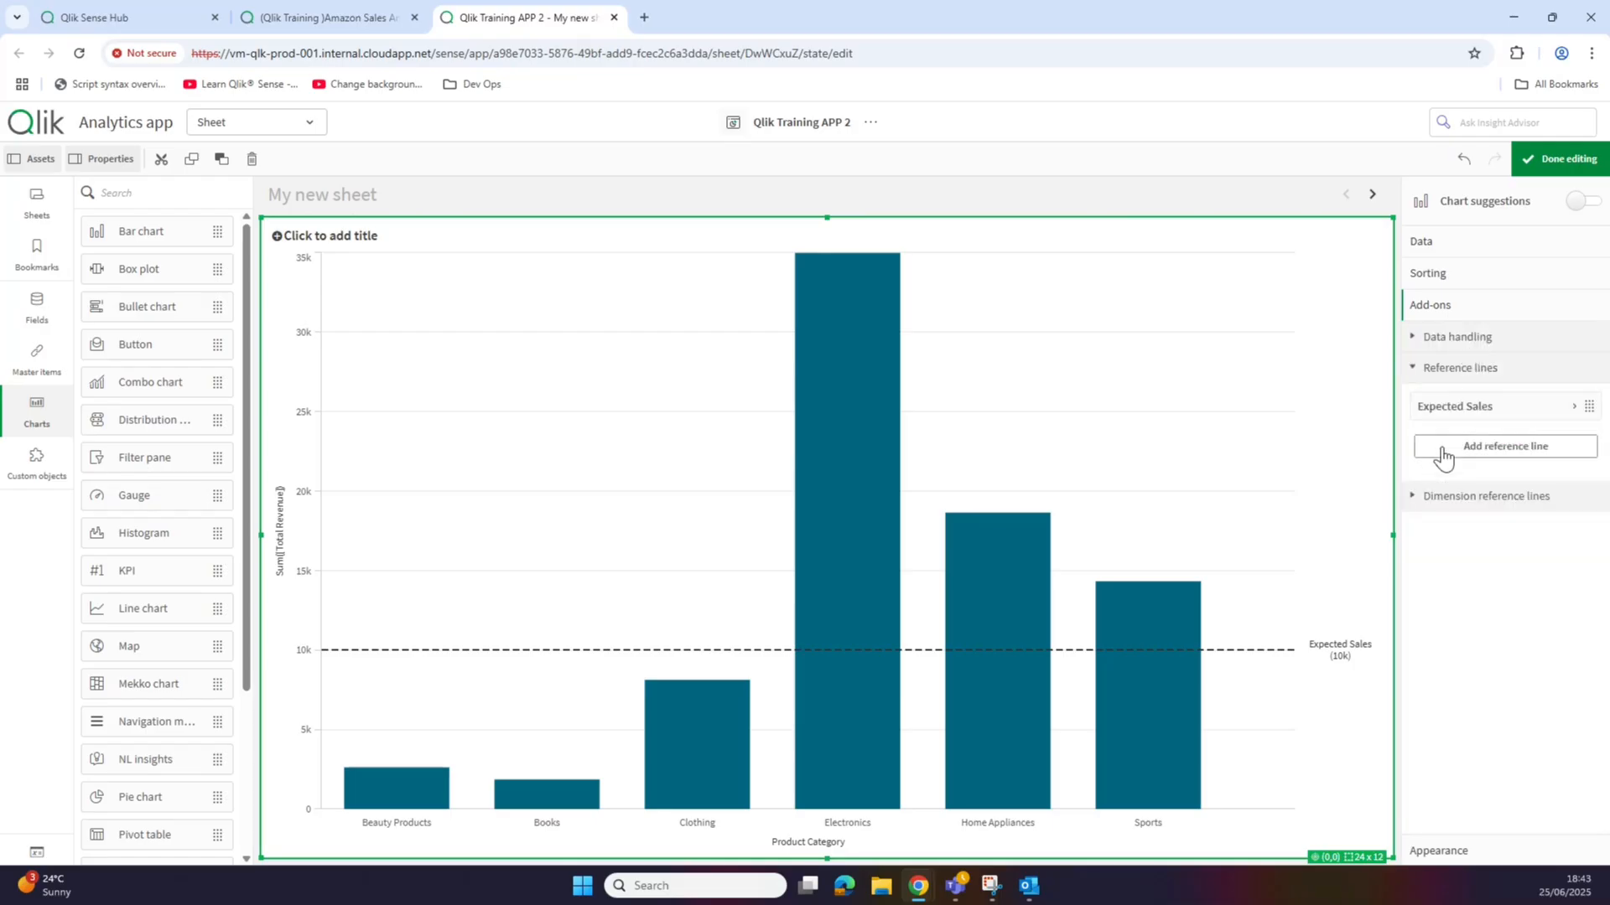
click(1467, 372)
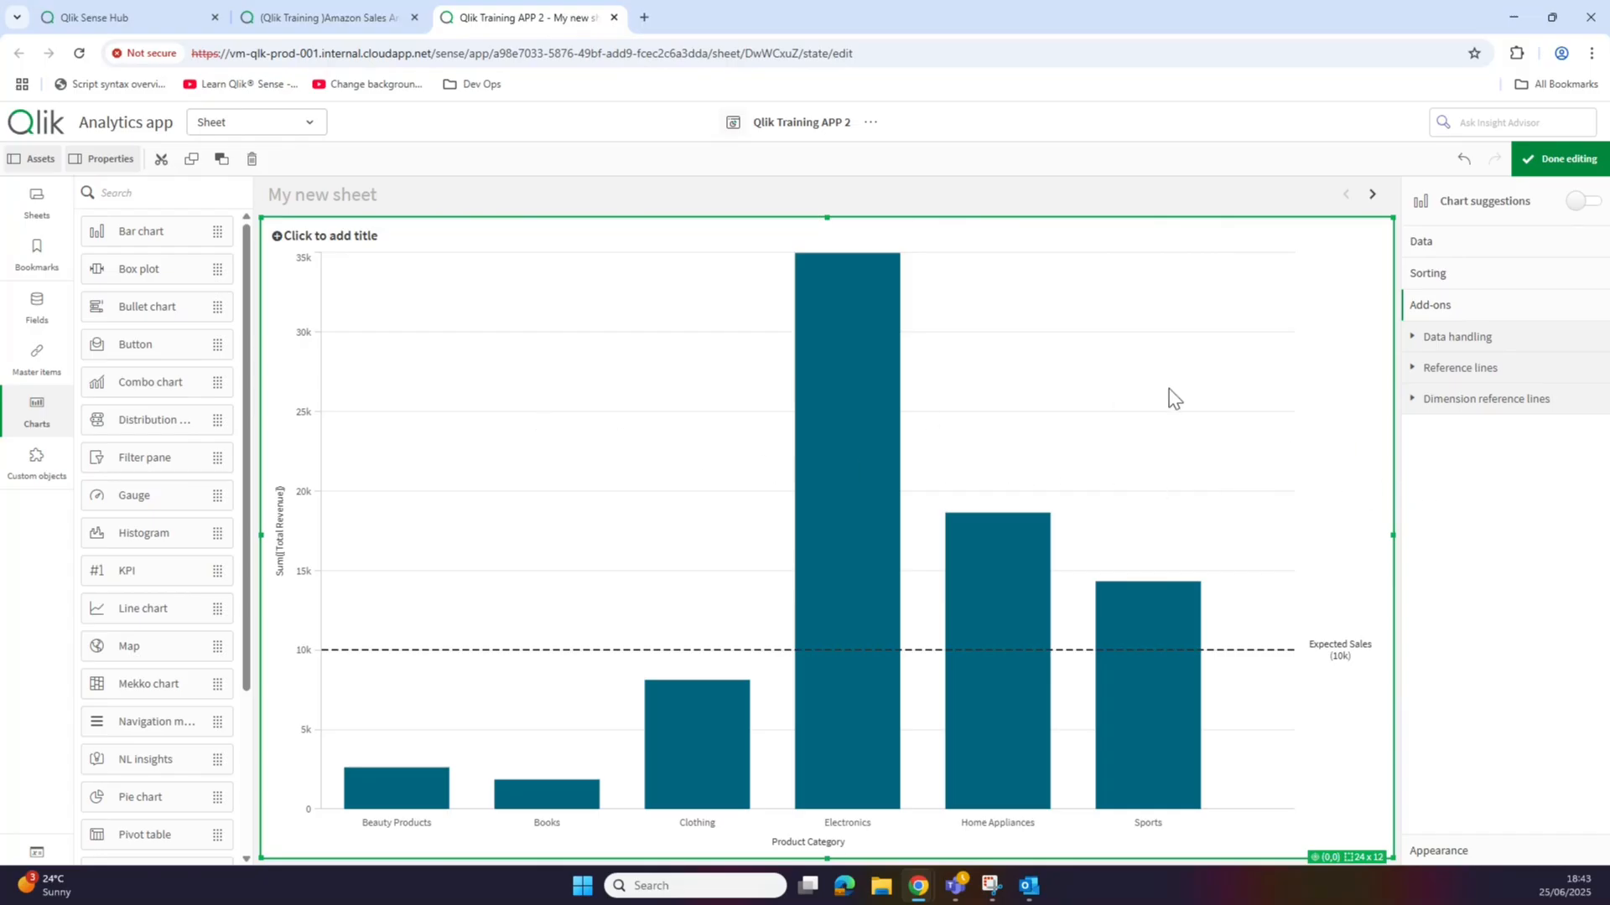
Step: Sort the chart by Sum([Total Revenue]) ahead of Product Category
click(1560, 270)
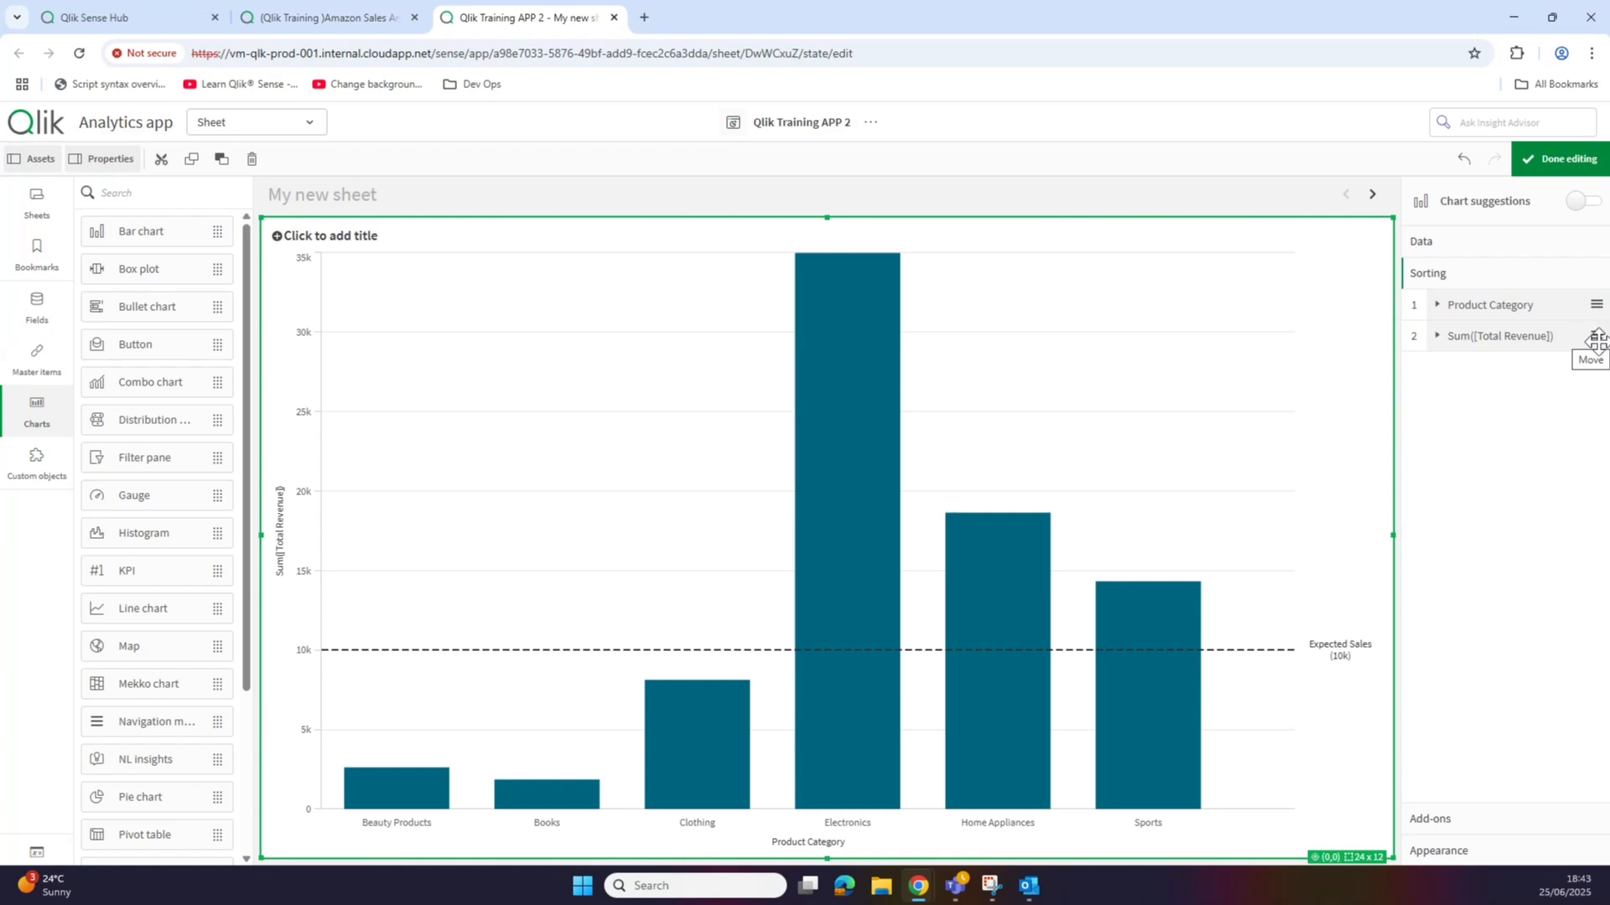
drag(1596, 335, 1593, 302)
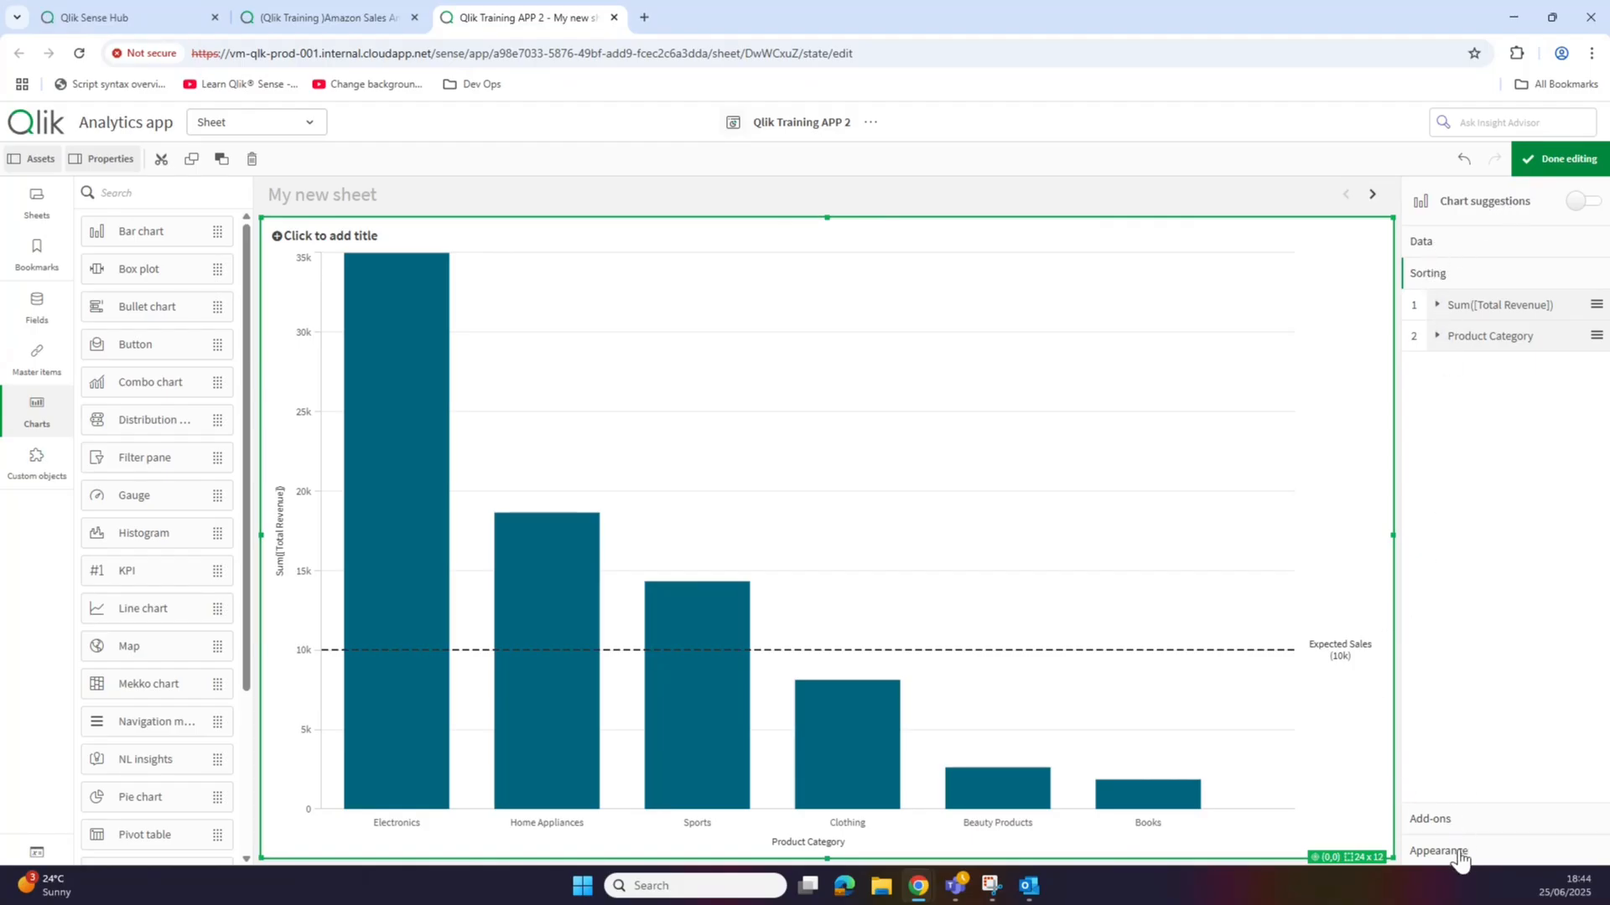
Step: Turn off automatic colours in Colors and legend and set colouring to By expression
click(1440, 244)
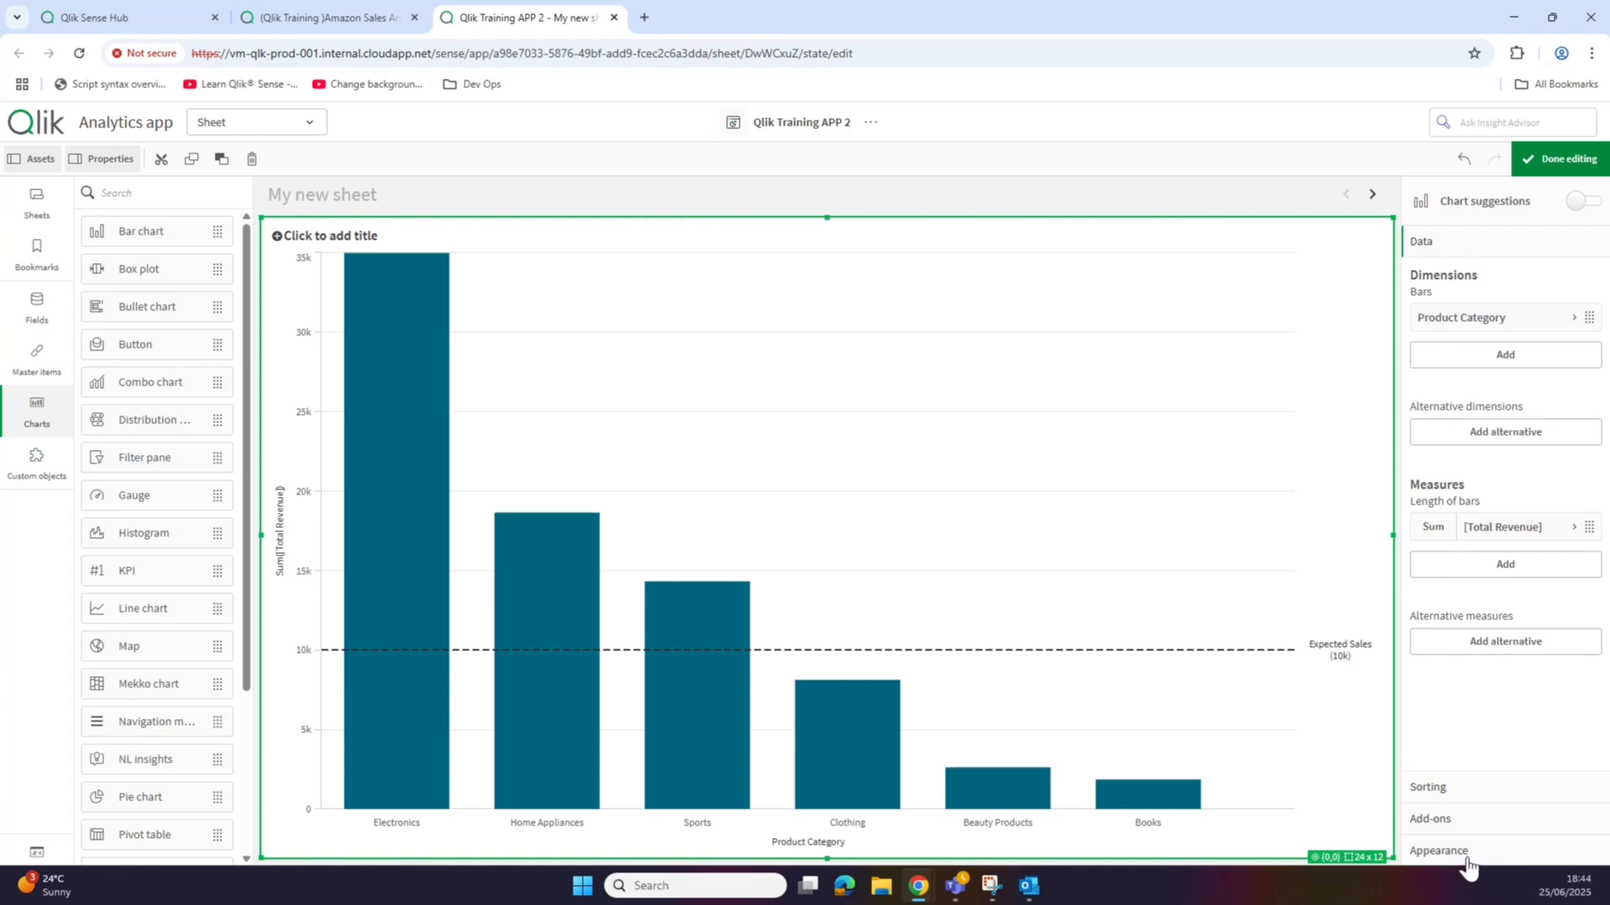
click(1439, 851)
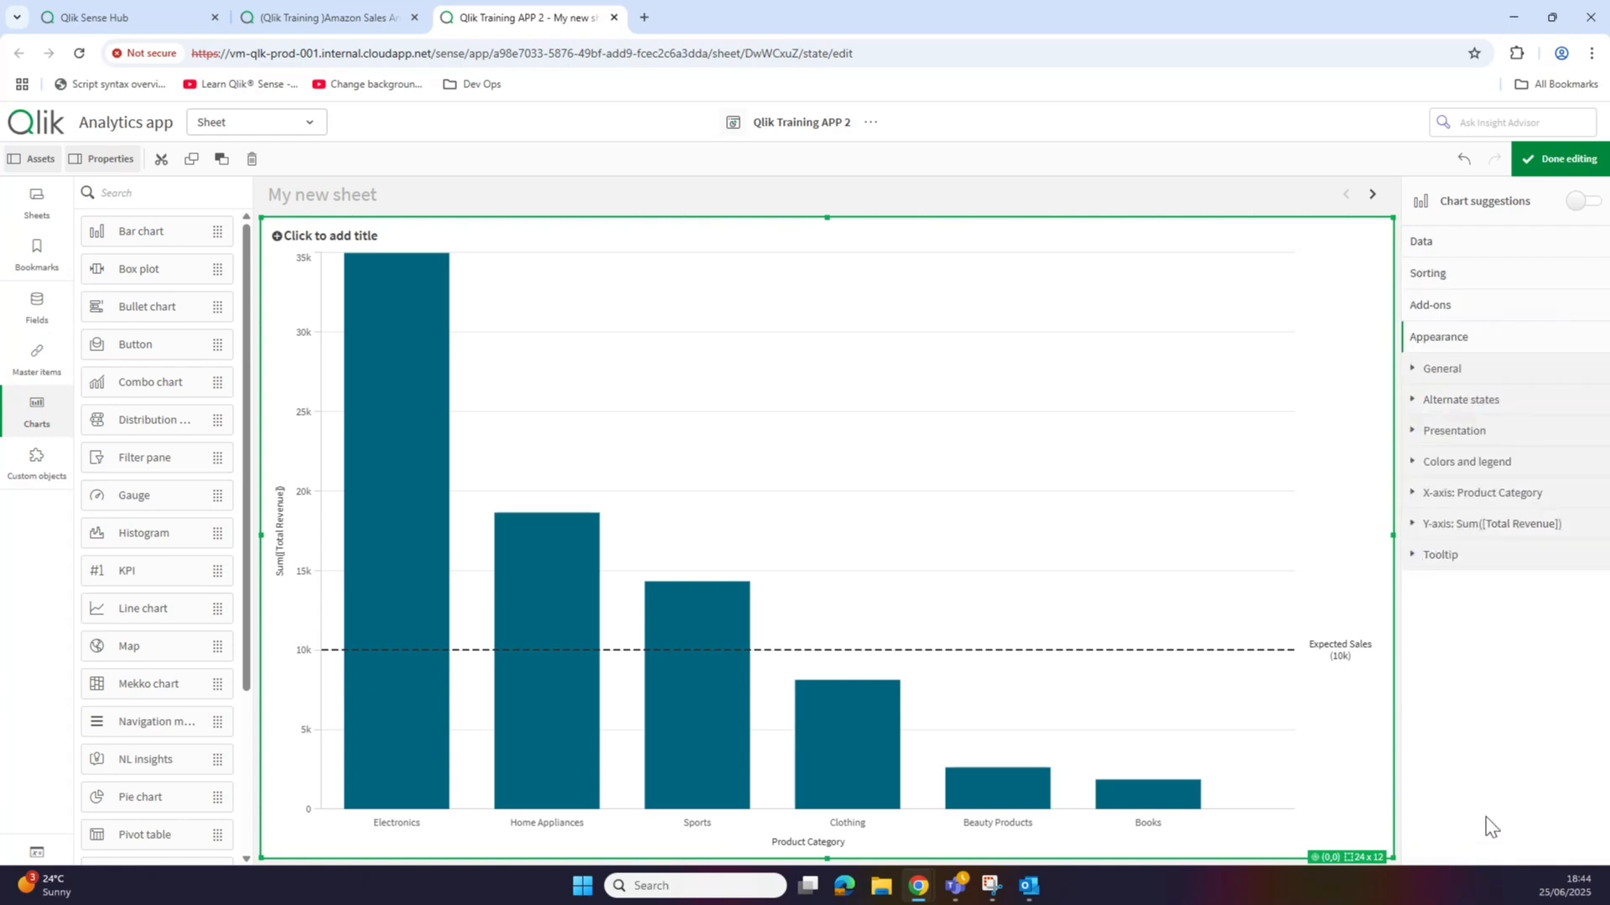
click(1469, 470)
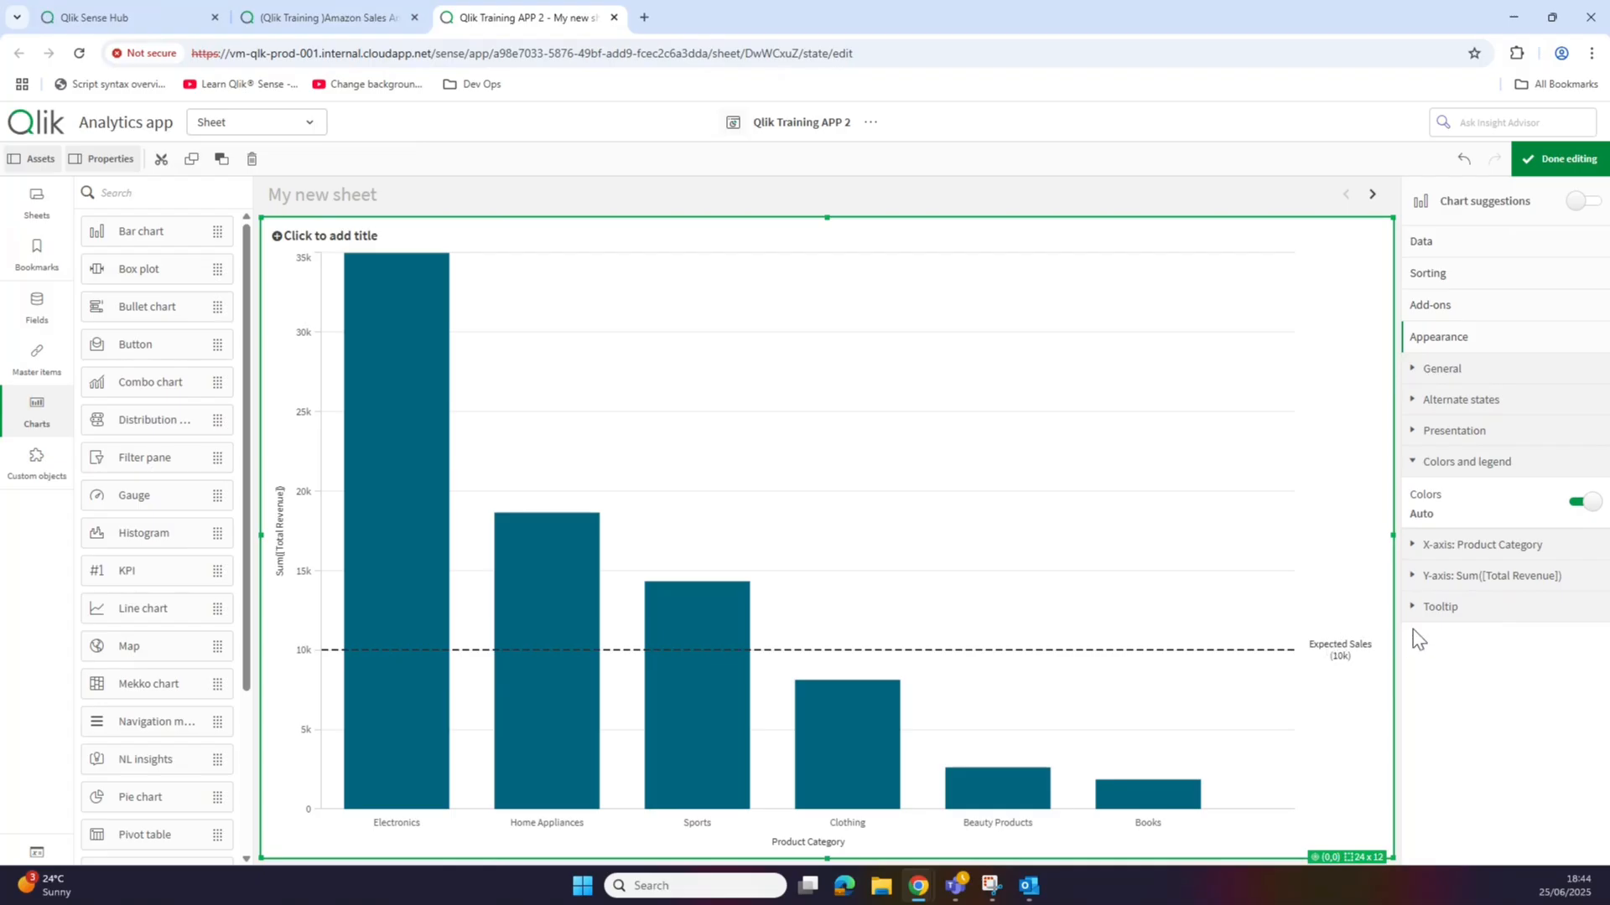
click(1583, 502)
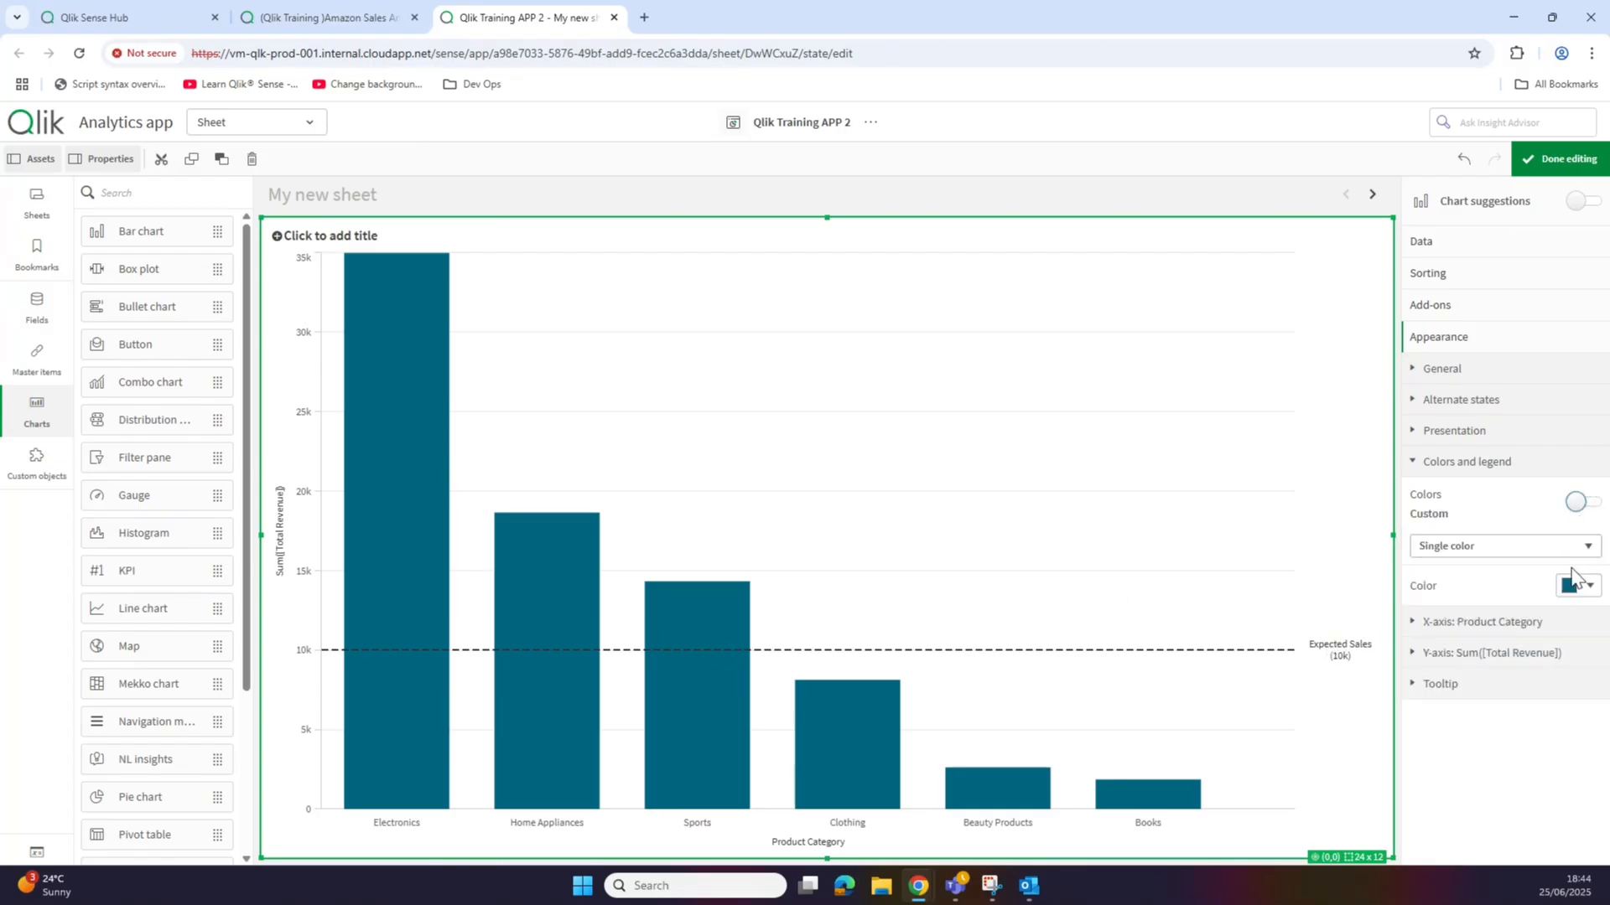
click(1571, 549)
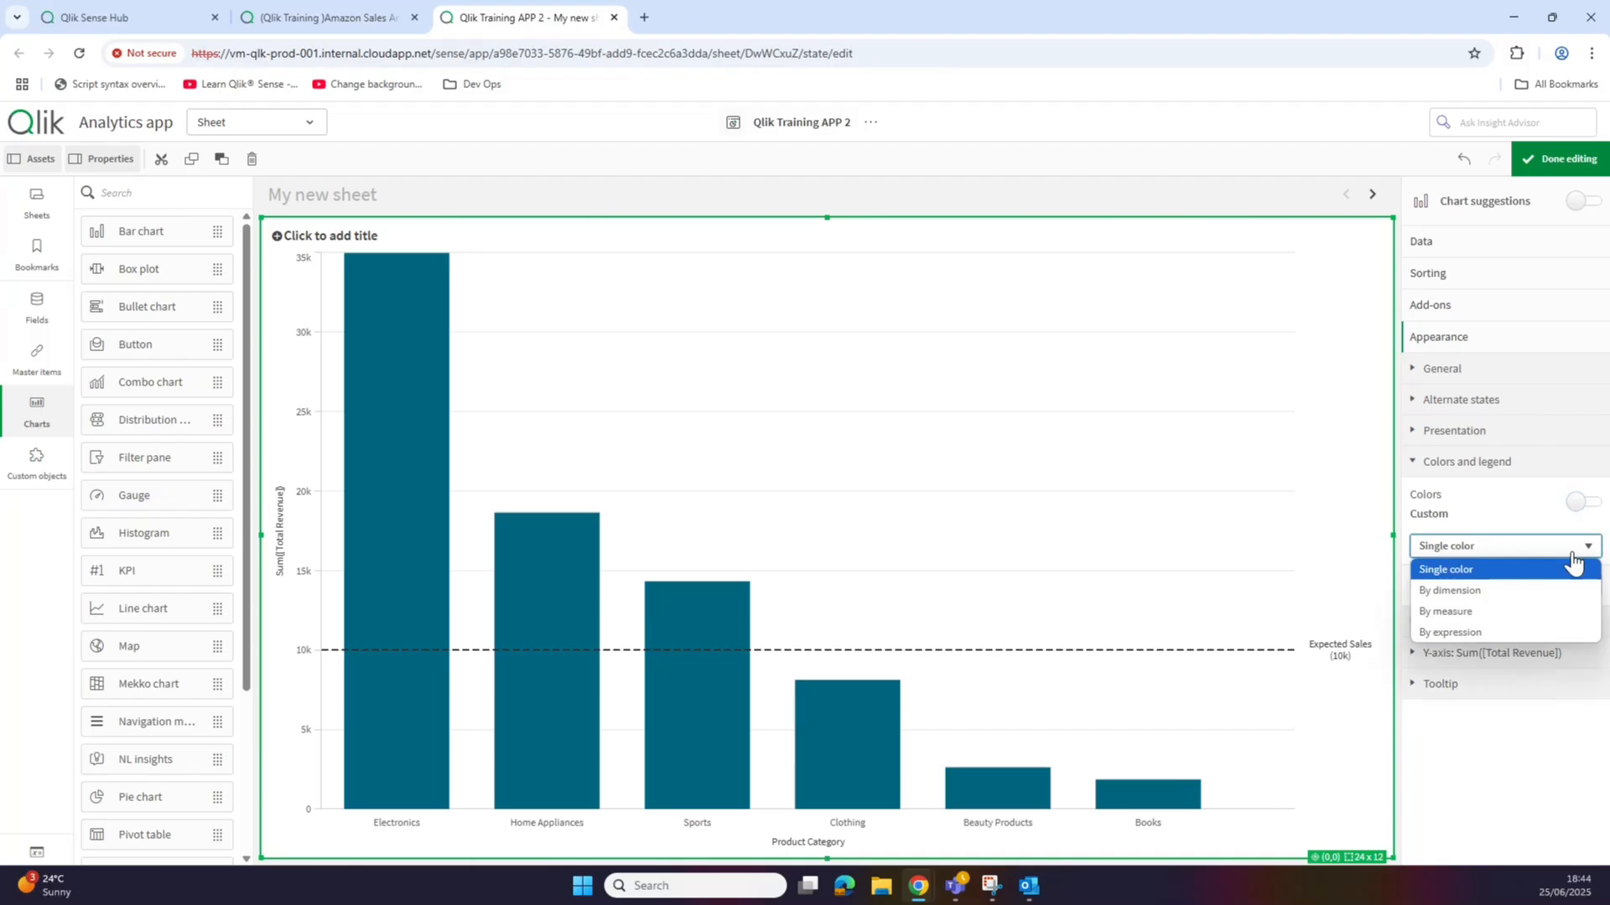
click(1564, 590)
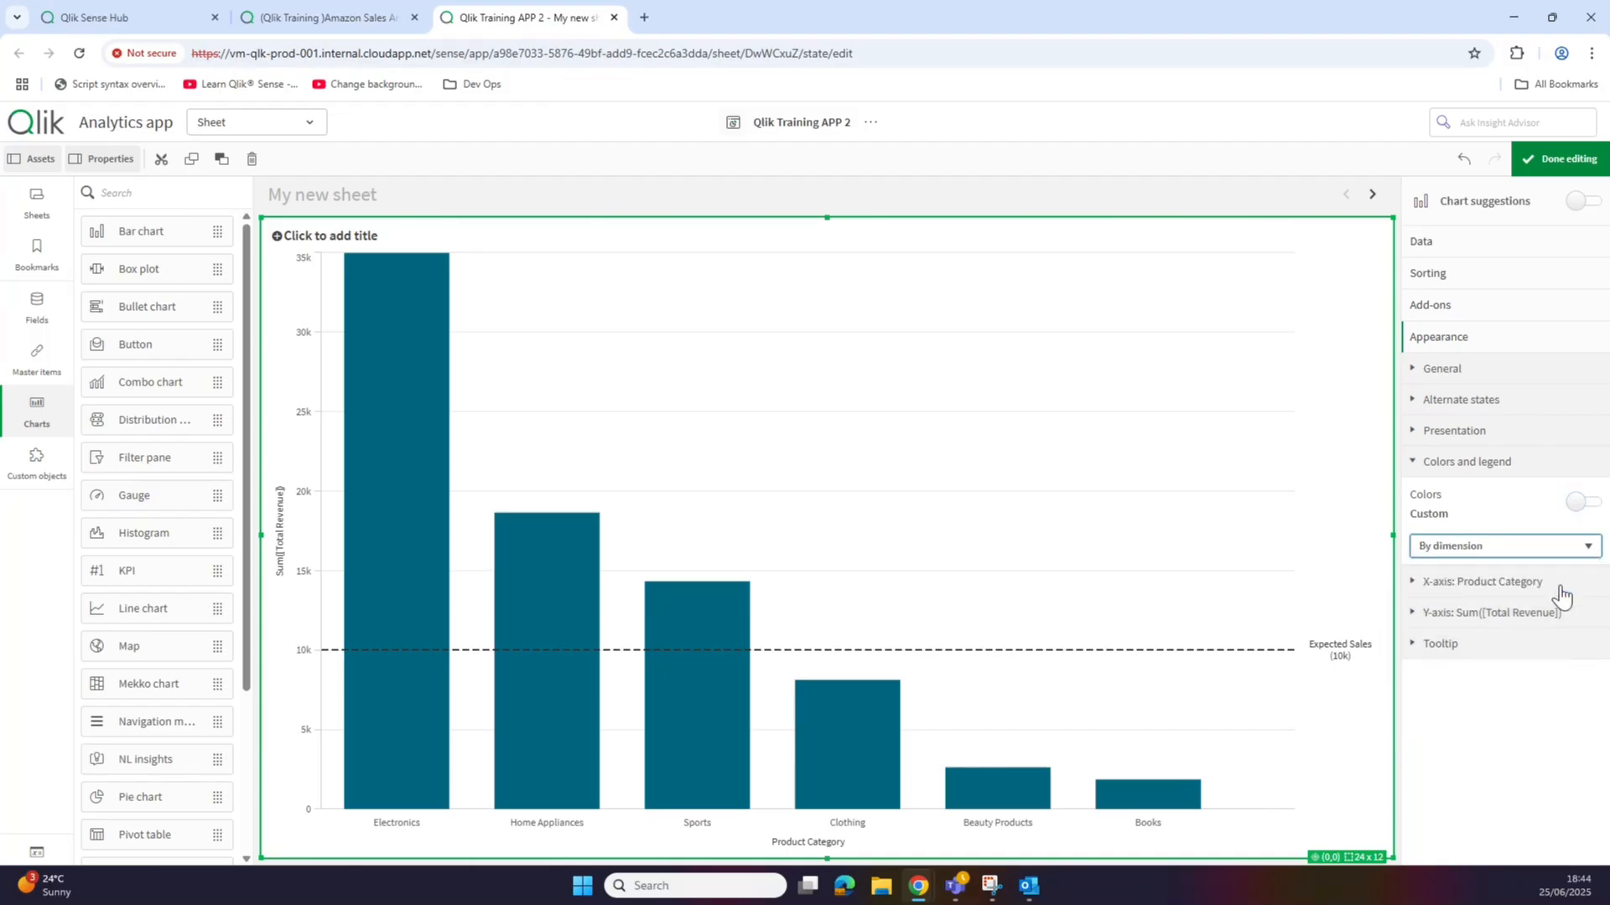
click(1546, 553)
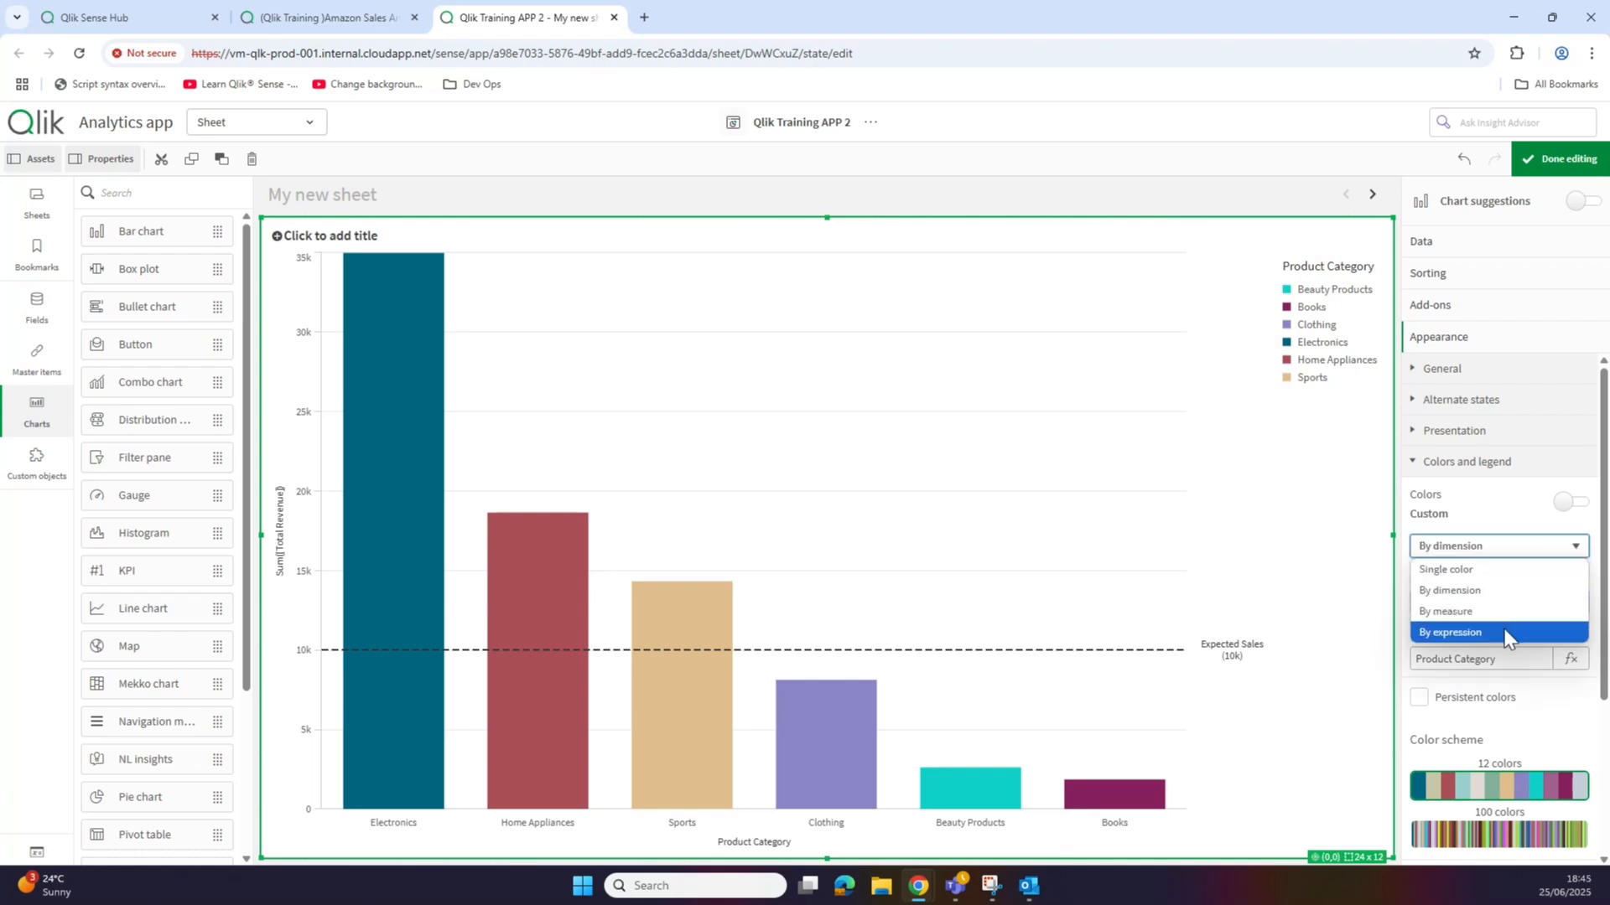
click(1507, 633)
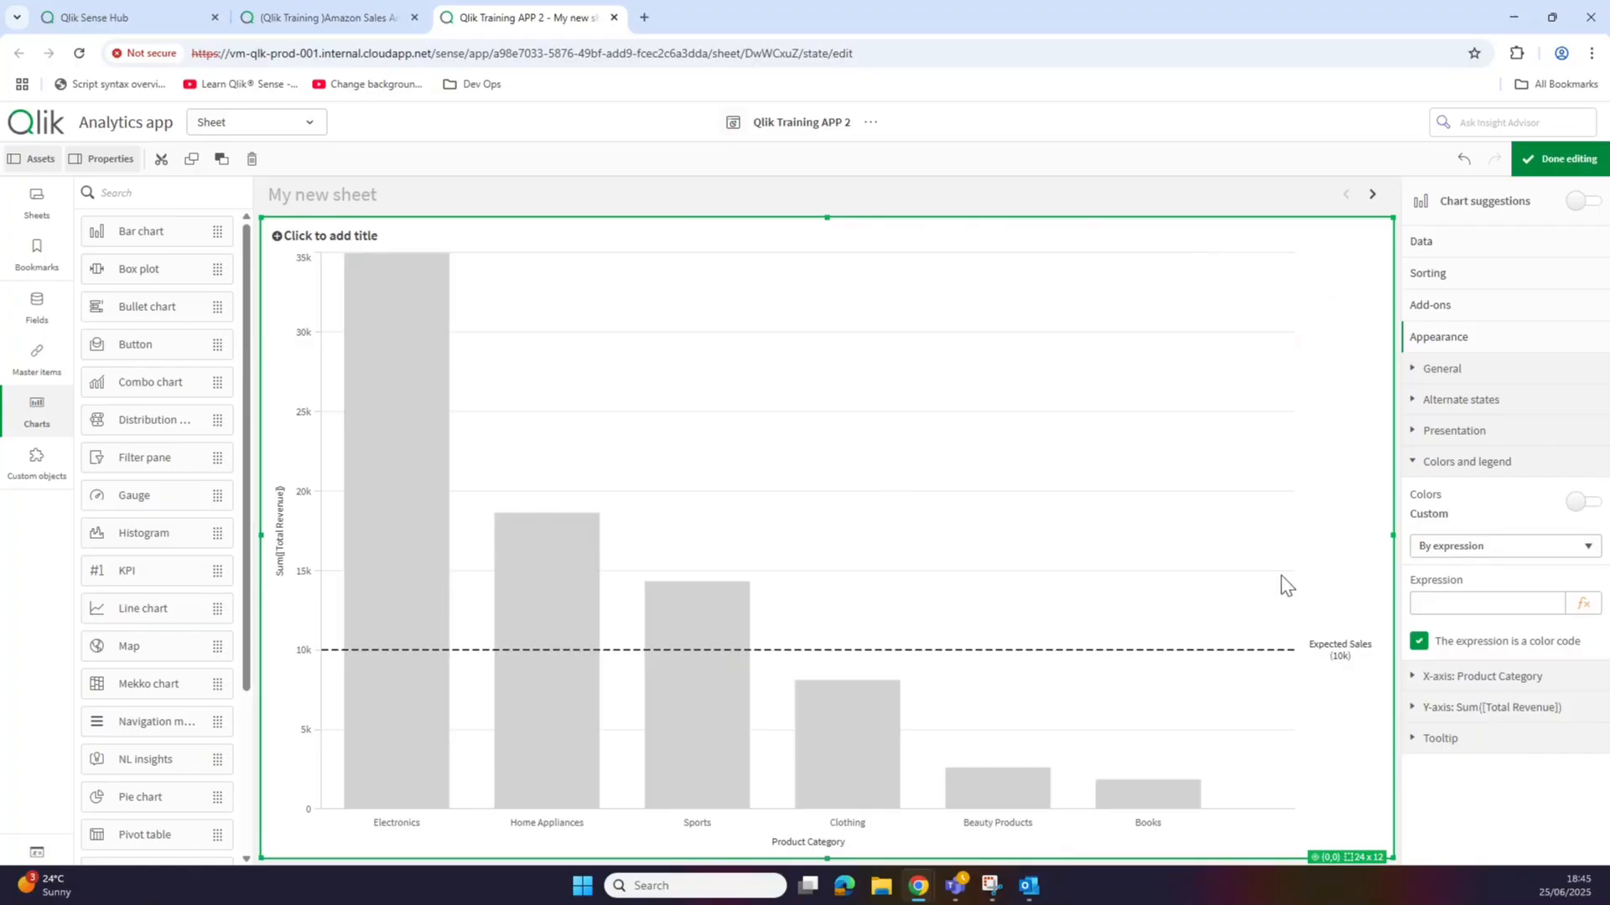
Step: Enter the colour expression if(sum([Total Revenue]) >= 10000, green(), red())
click(1584, 604)
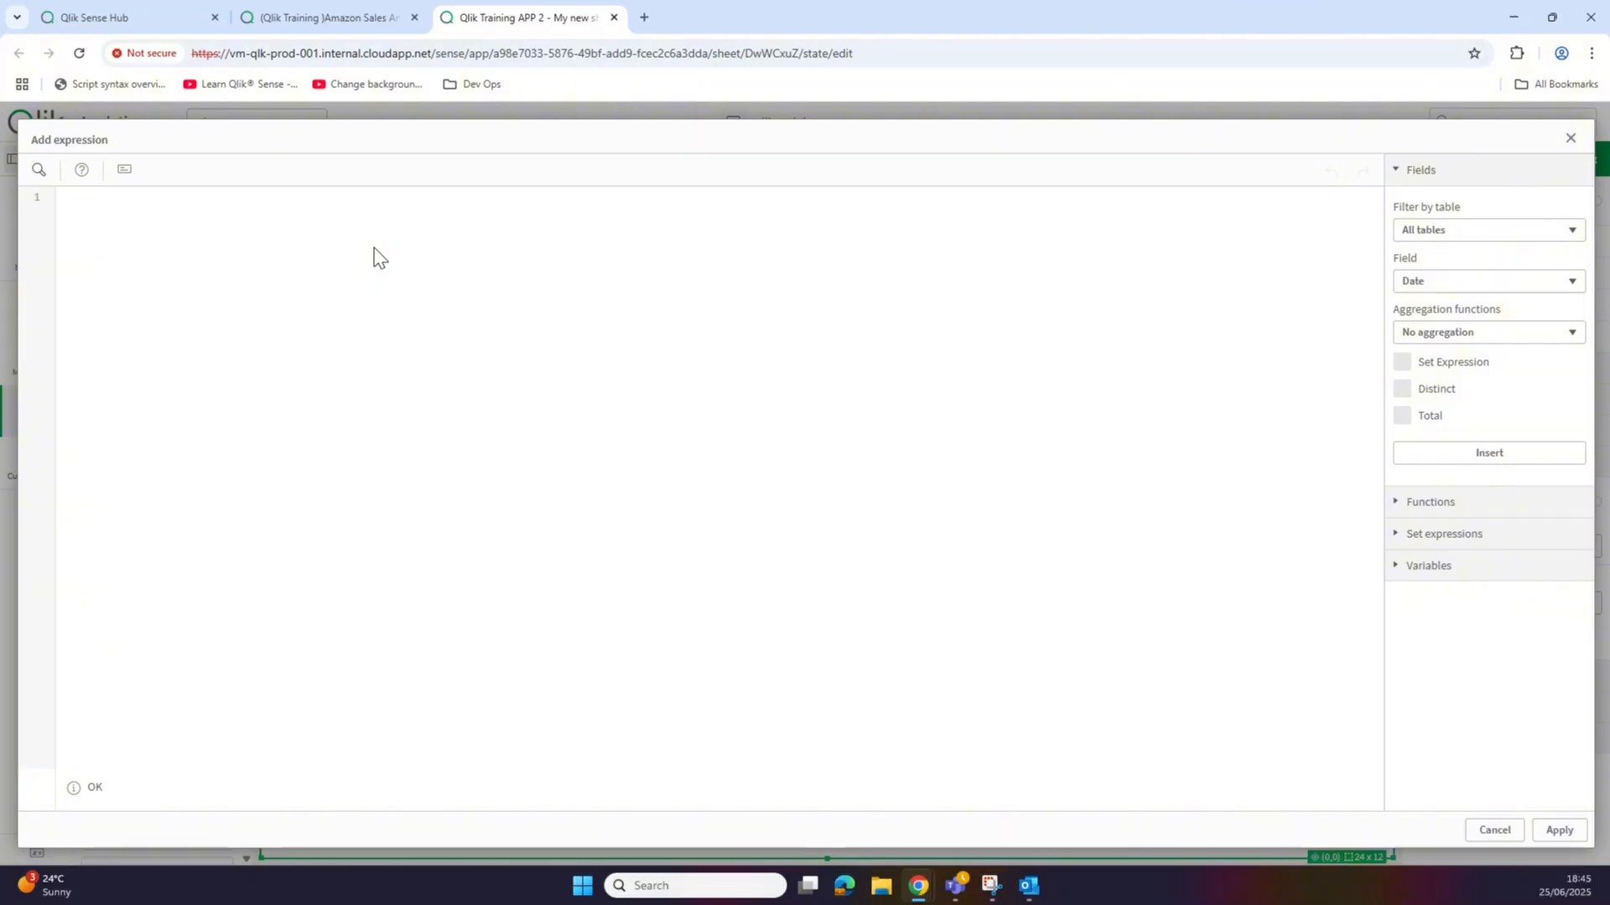
text(if()
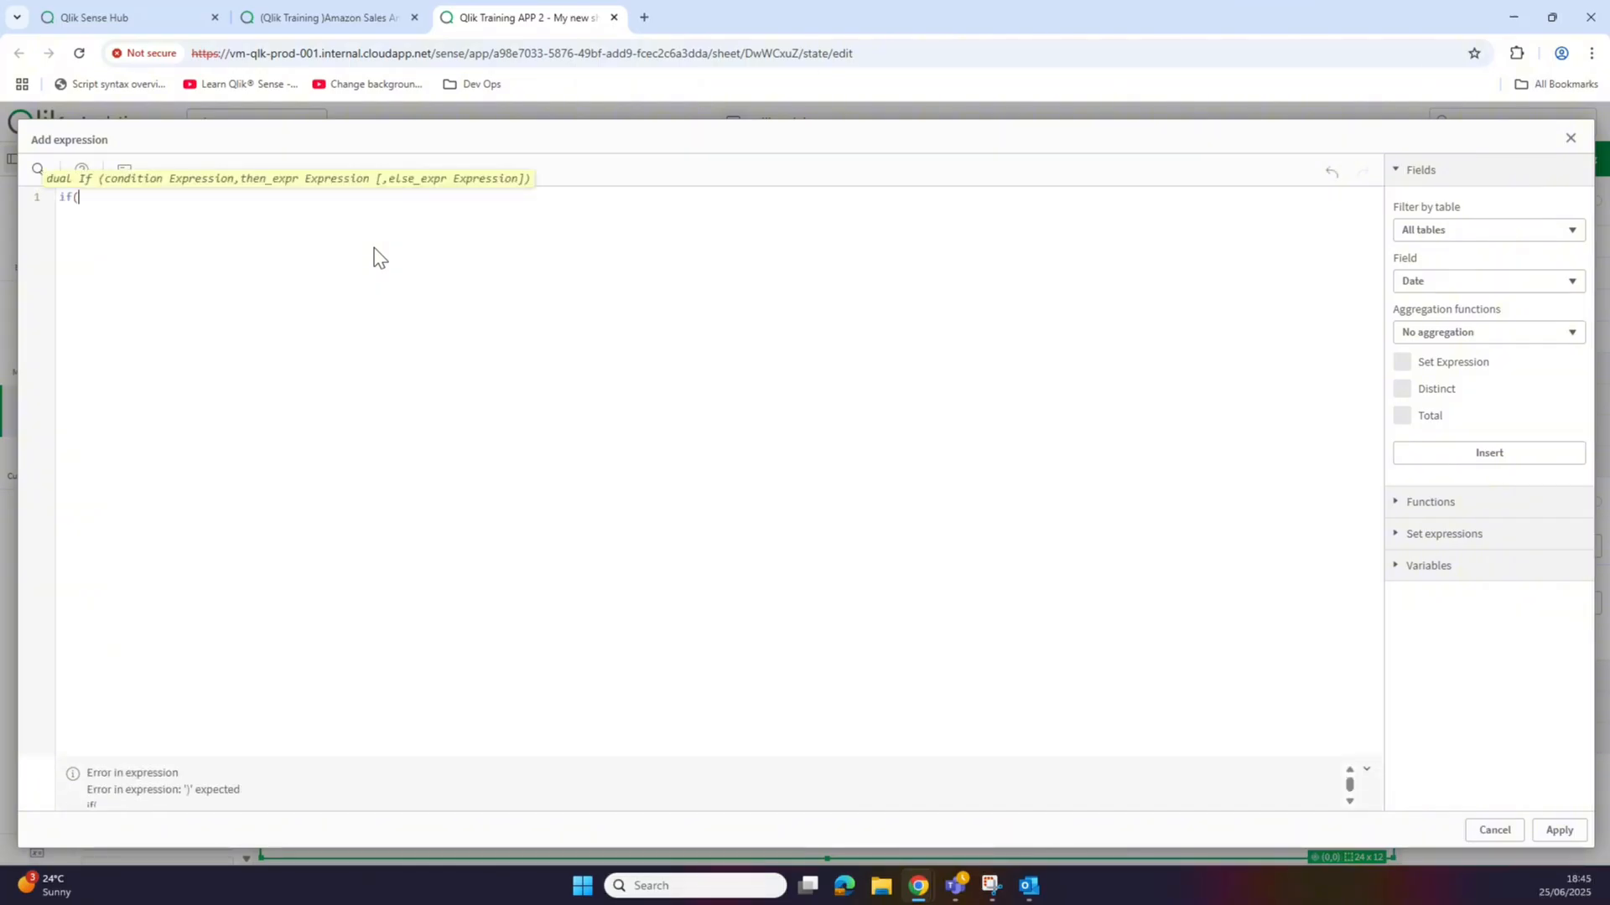
text(sum)
key(BackSpace)
text((t)
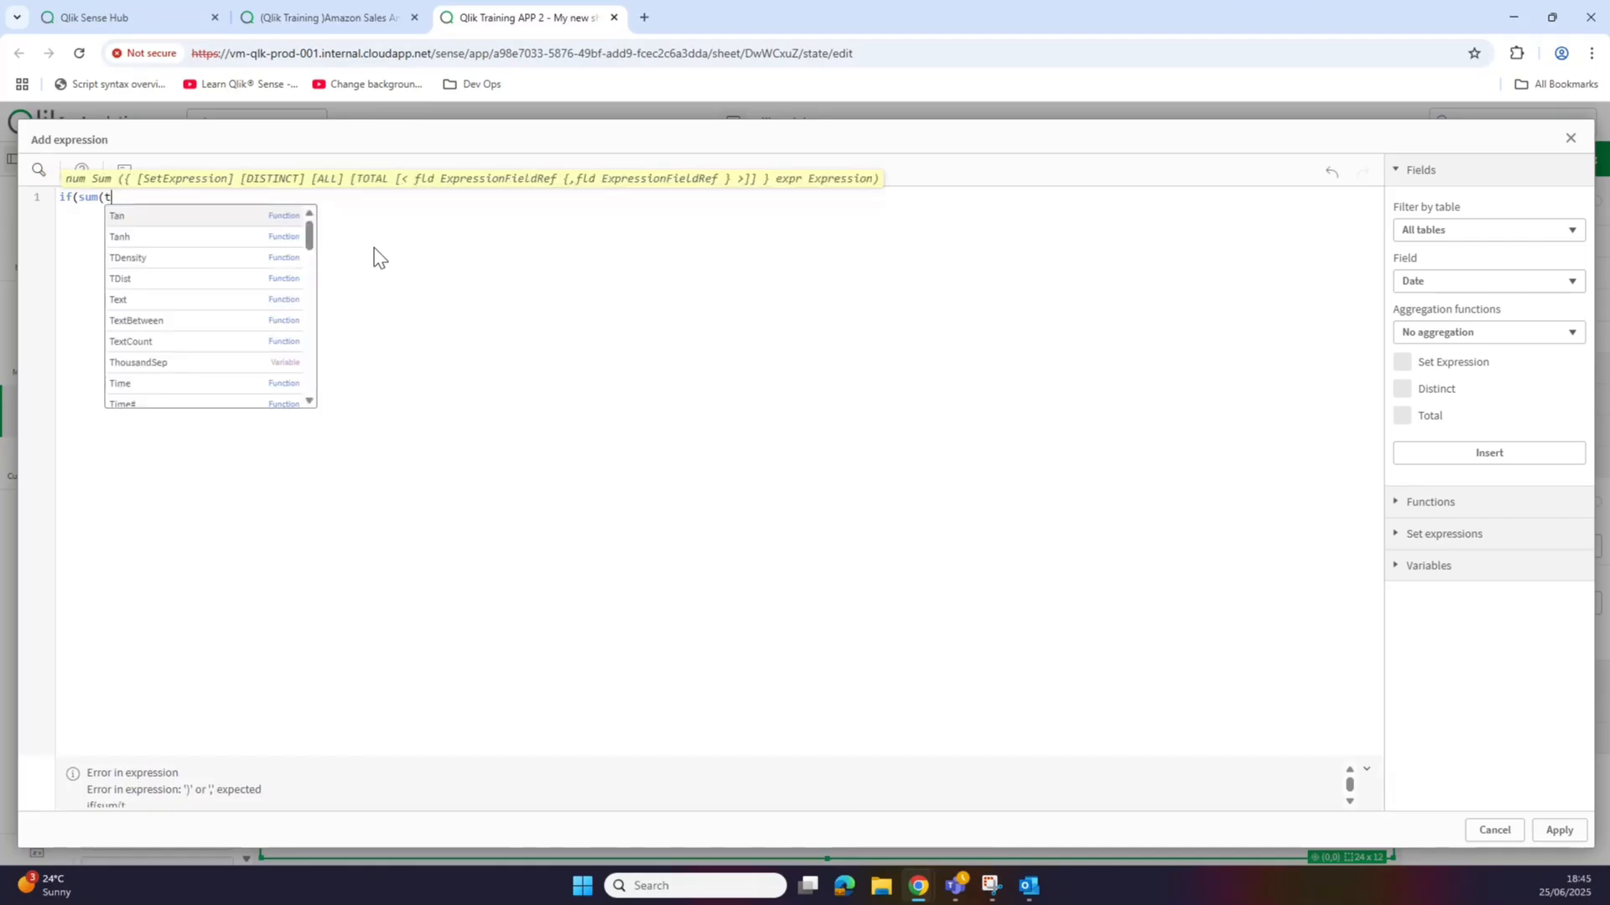
text(o)
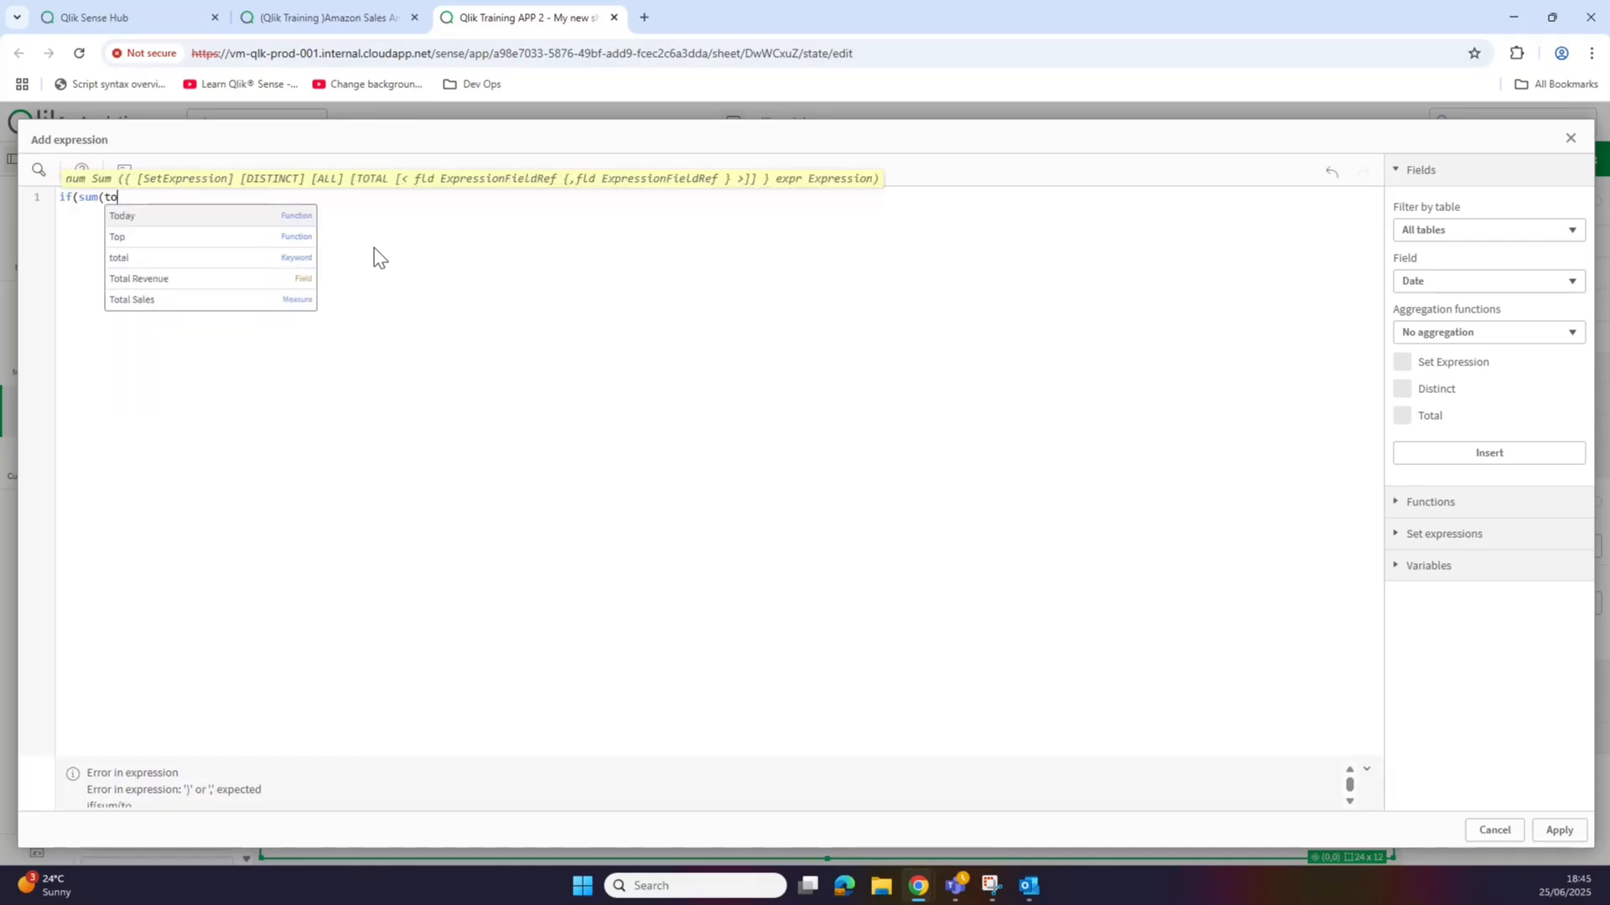
click(283, 281)
text() )
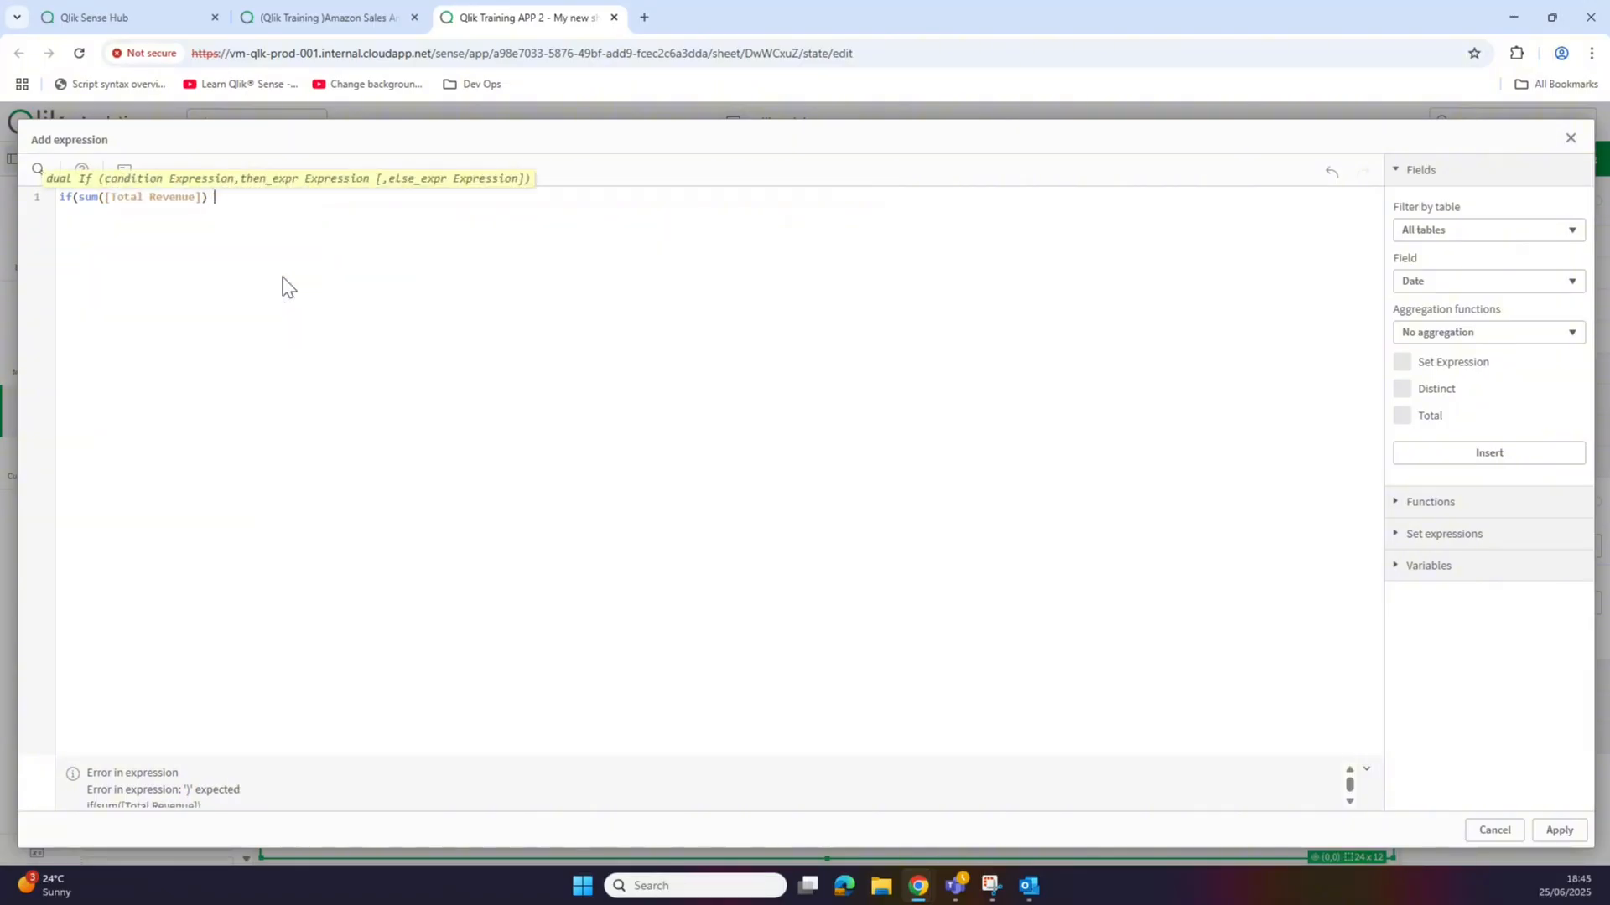
text(>= 10000, gr)
text(een)
text(d ()))
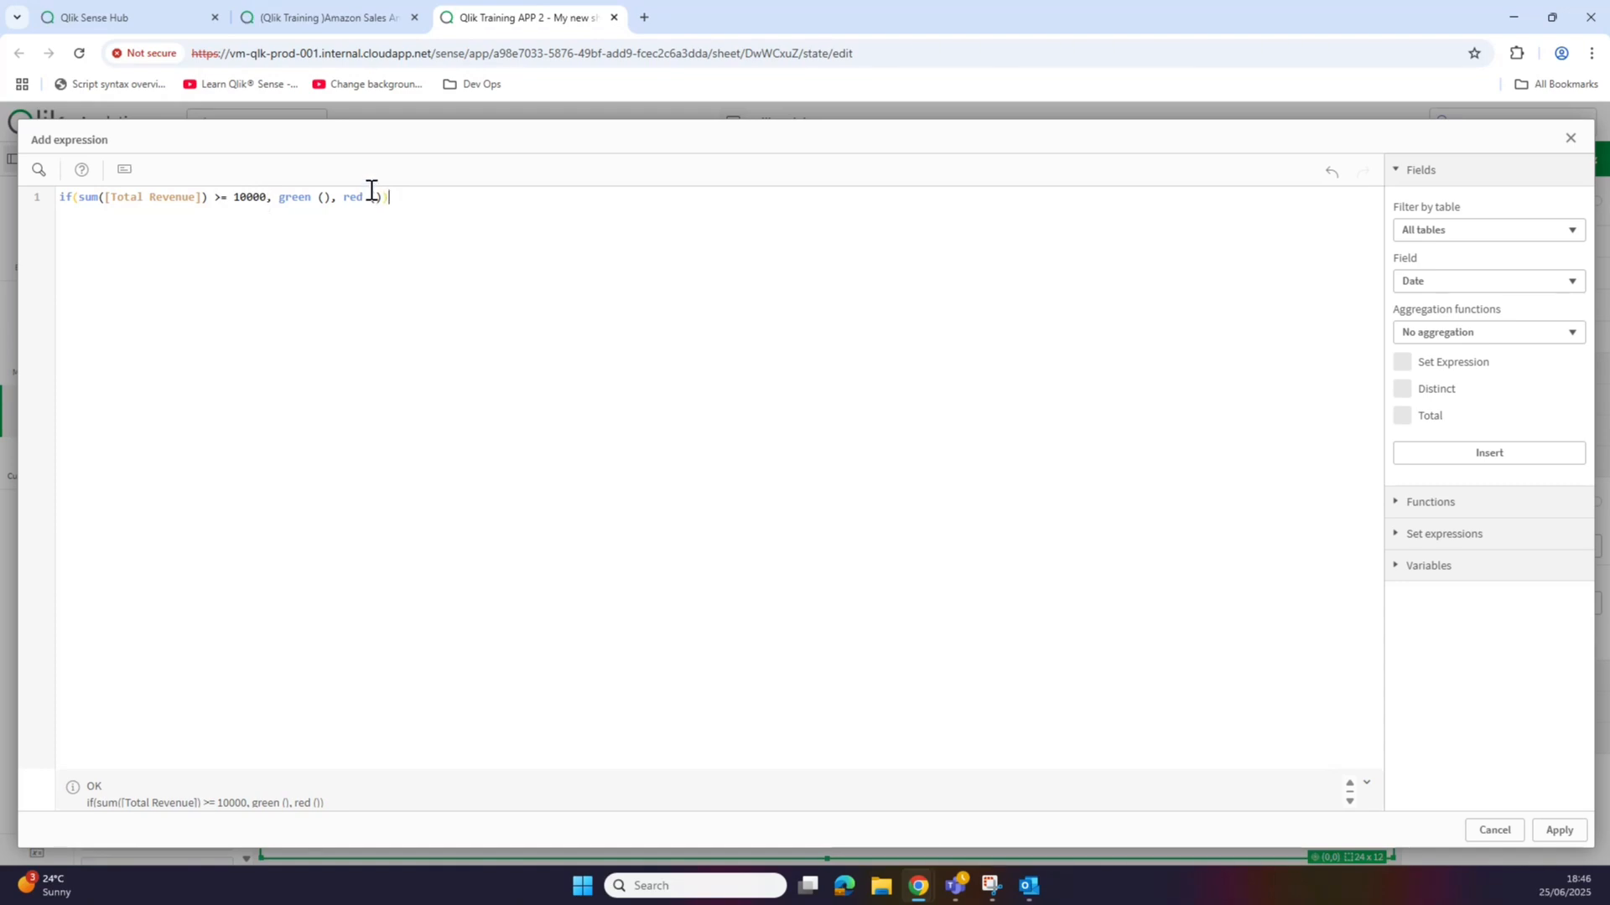
Step: Apply the colour expression so bars reaching 10000 show green and the rest red
click(1560, 830)
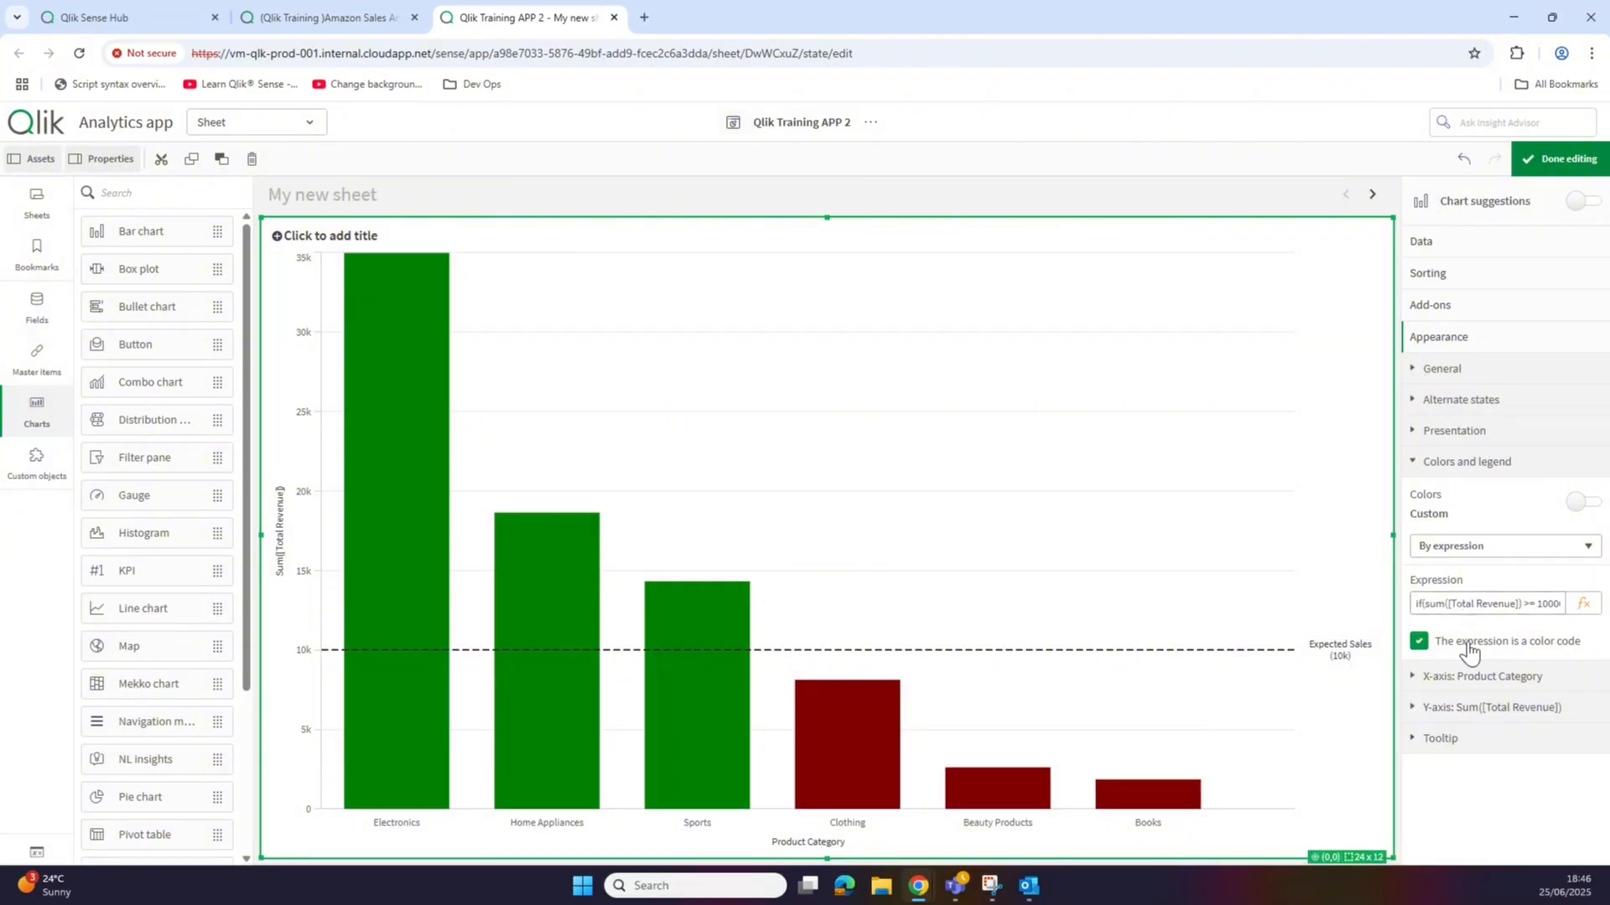
click(1467, 466)
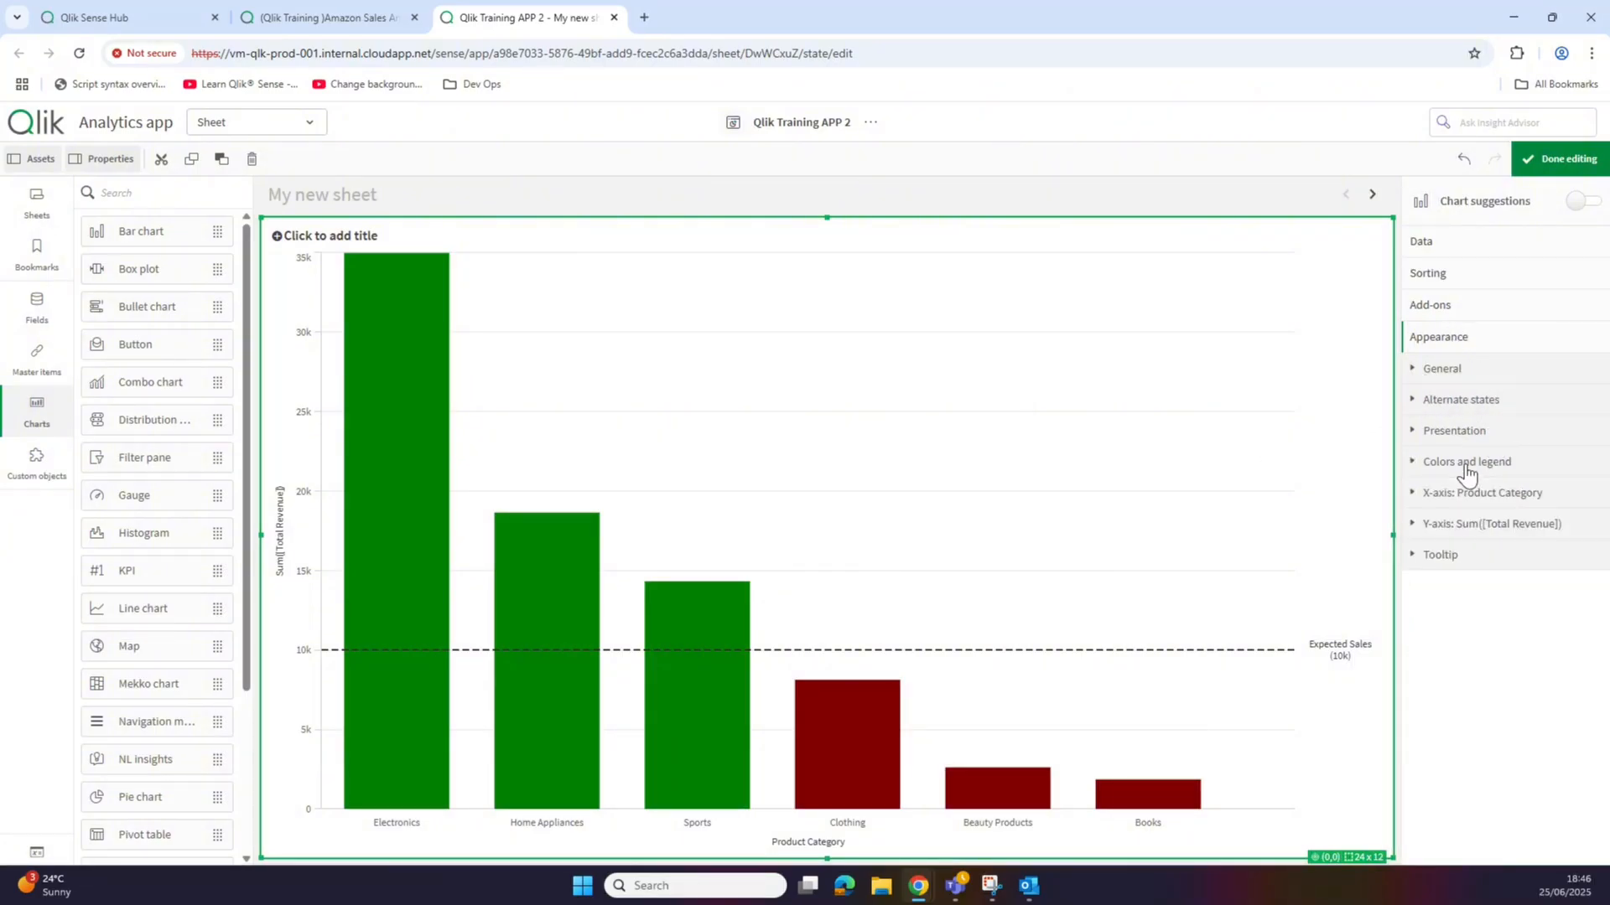
click(1448, 370)
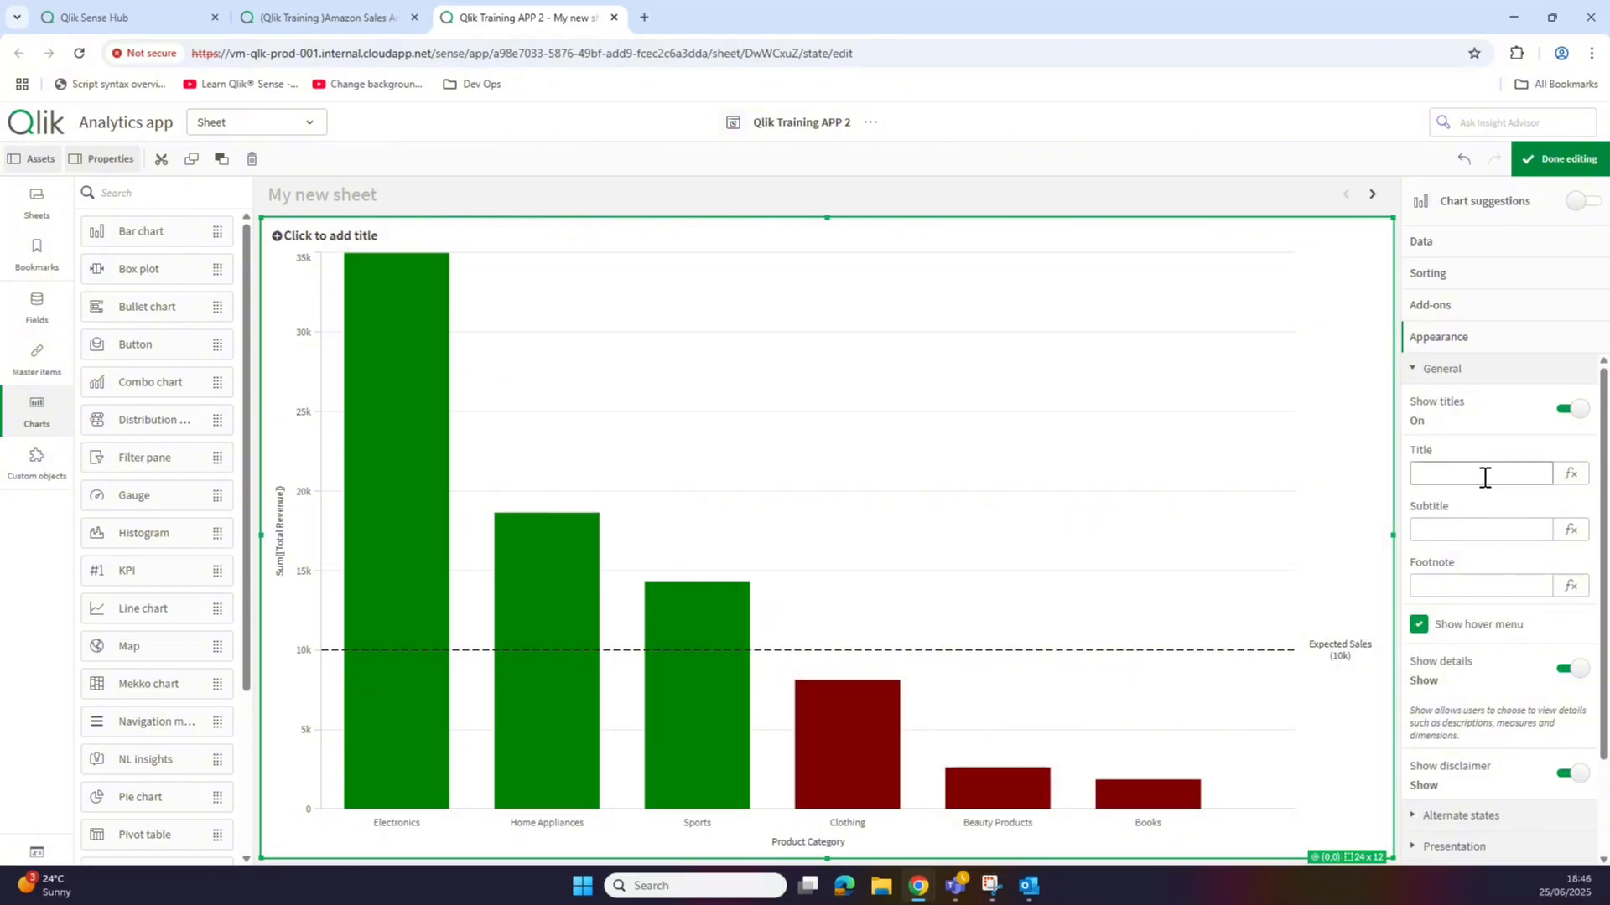
Step: Title the chart 'Sales per Category'
click(1484, 477)
text(Sales per ca)
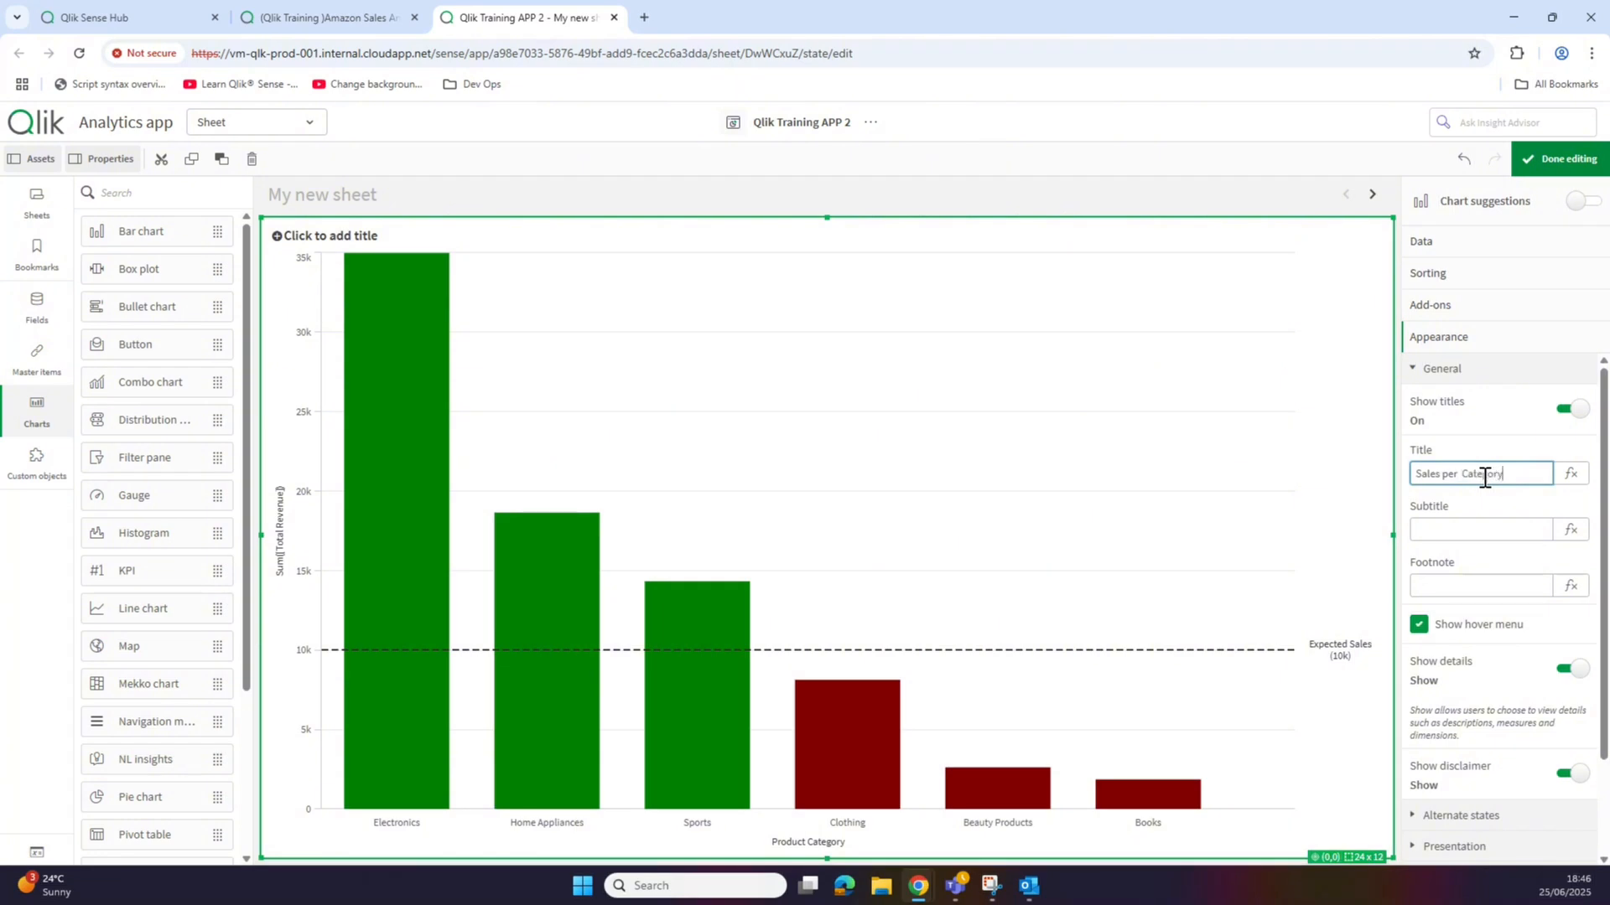
key(Return)
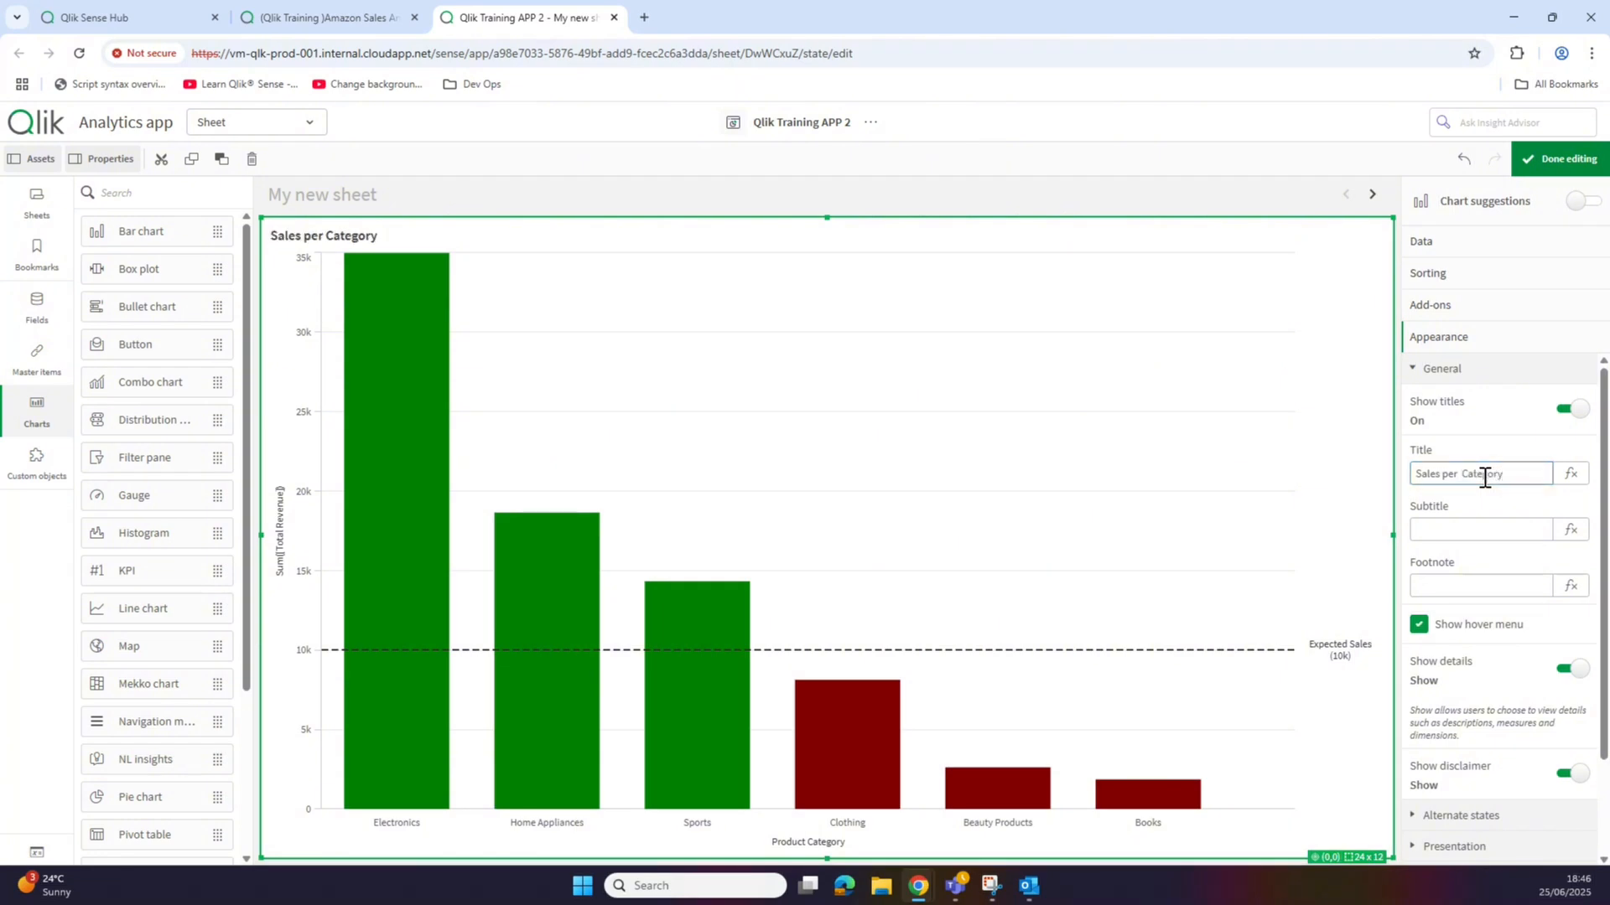
click(1456, 374)
click(1457, 378)
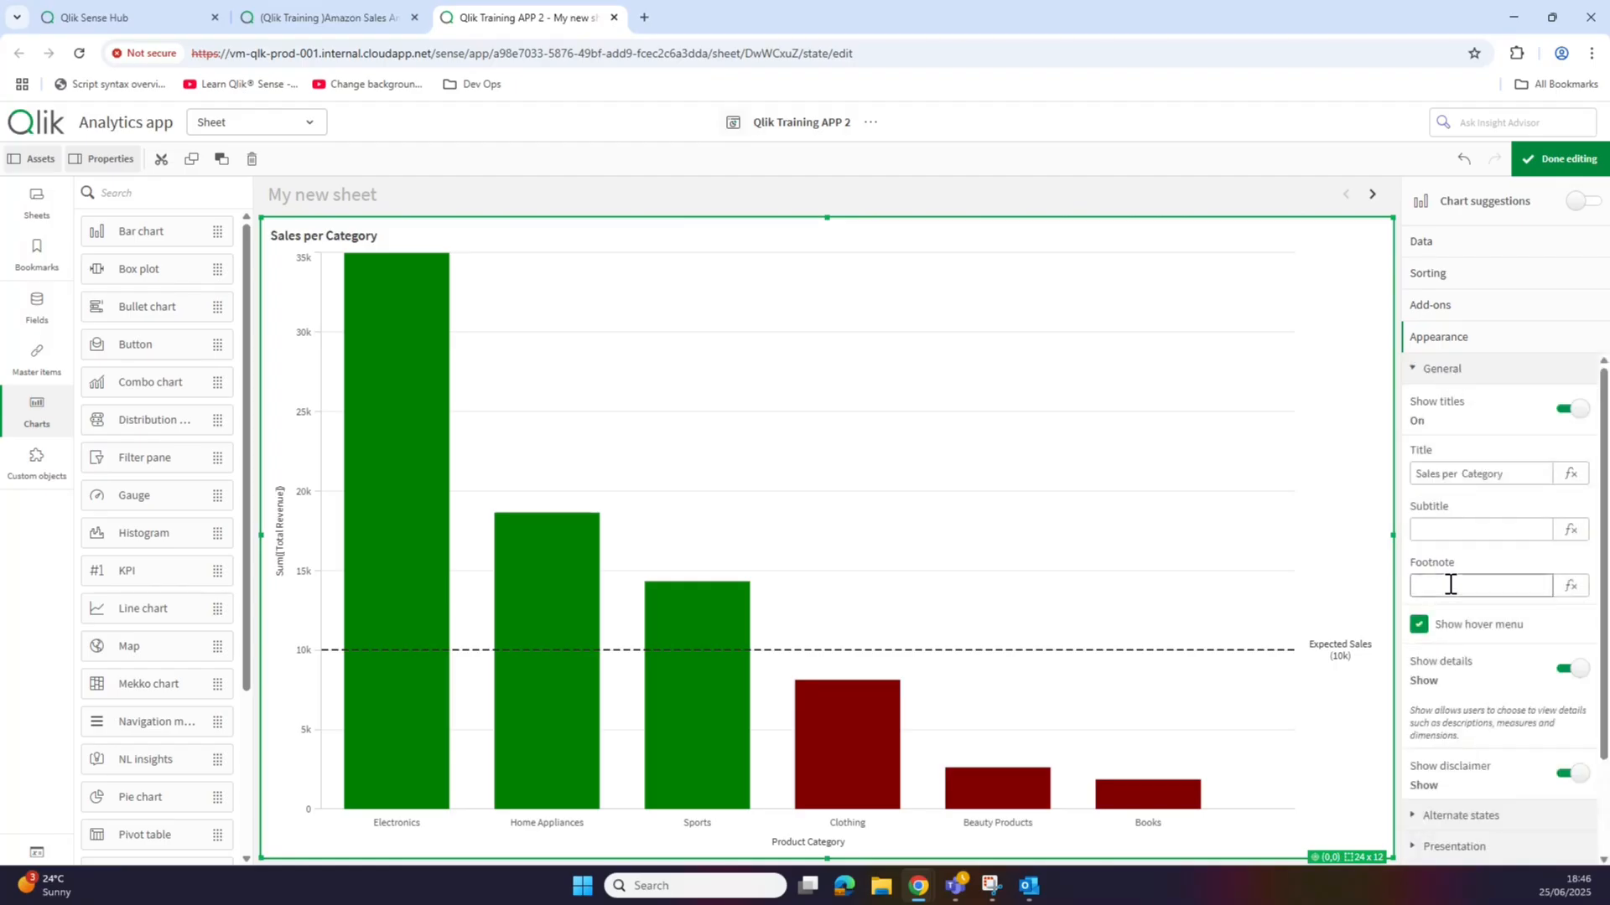
Step: Add the footnote '*Columns marked green show products which have hit target'
click(1450, 584)
text(Co)
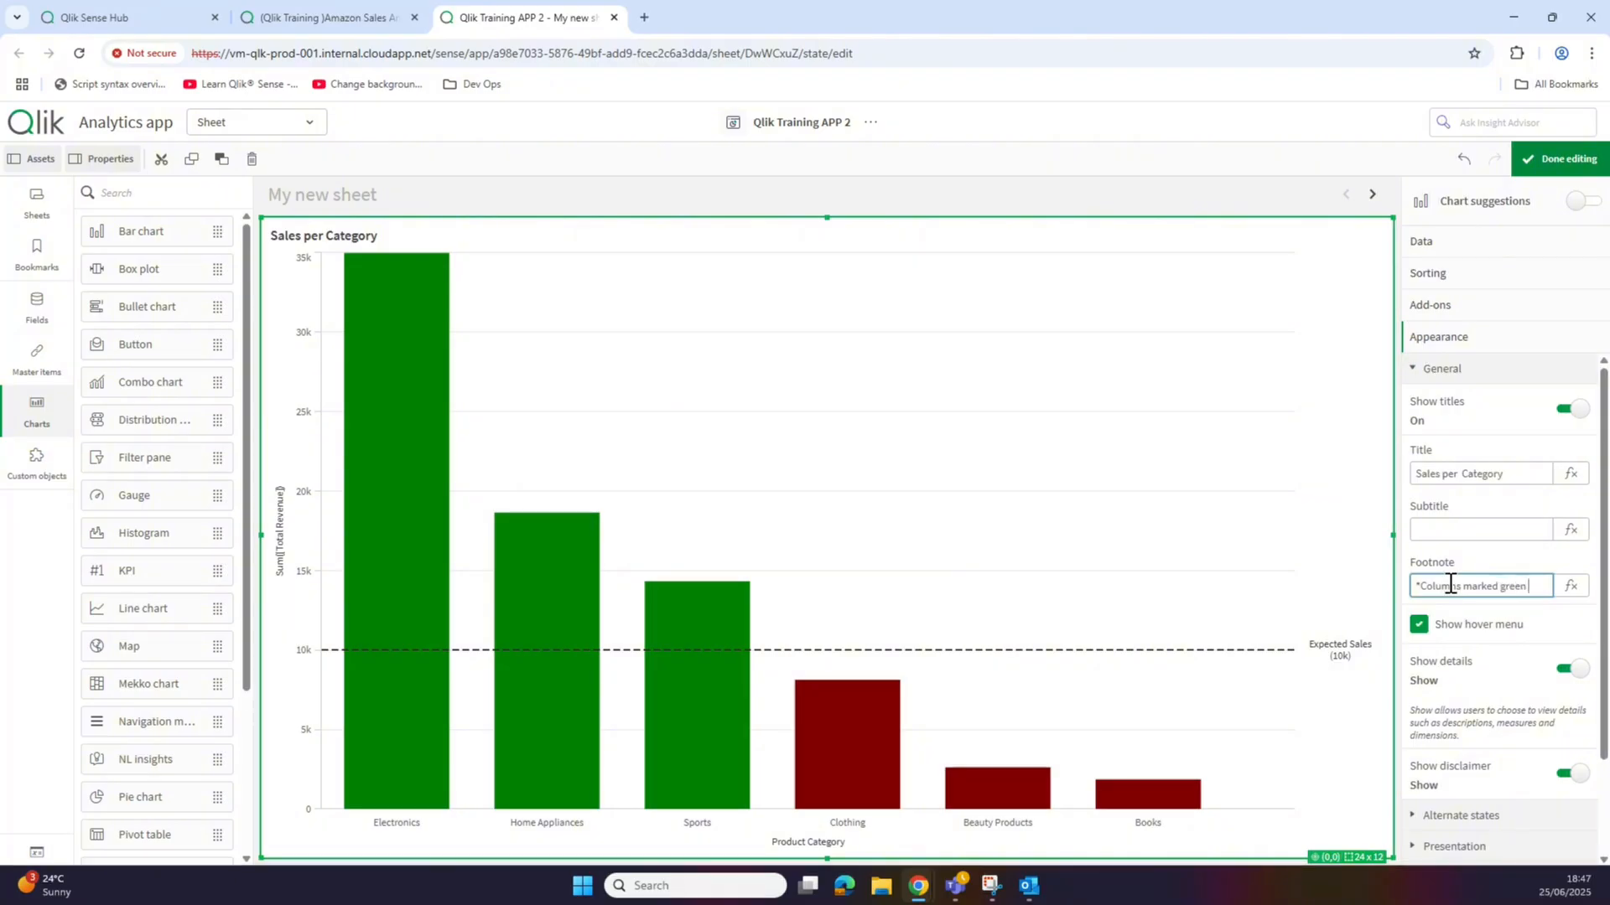
text(lumns marked green show)
text( product swhich h)
key(BackSpace)
key(BackSpace)
key(BackSpace)
key(BackSpace)
key(BackSpace)
key(BackSpace)
key(BackSpace)
key(BackSpace)
key(BackSpace)
text(s which have hit target)
key(Return)
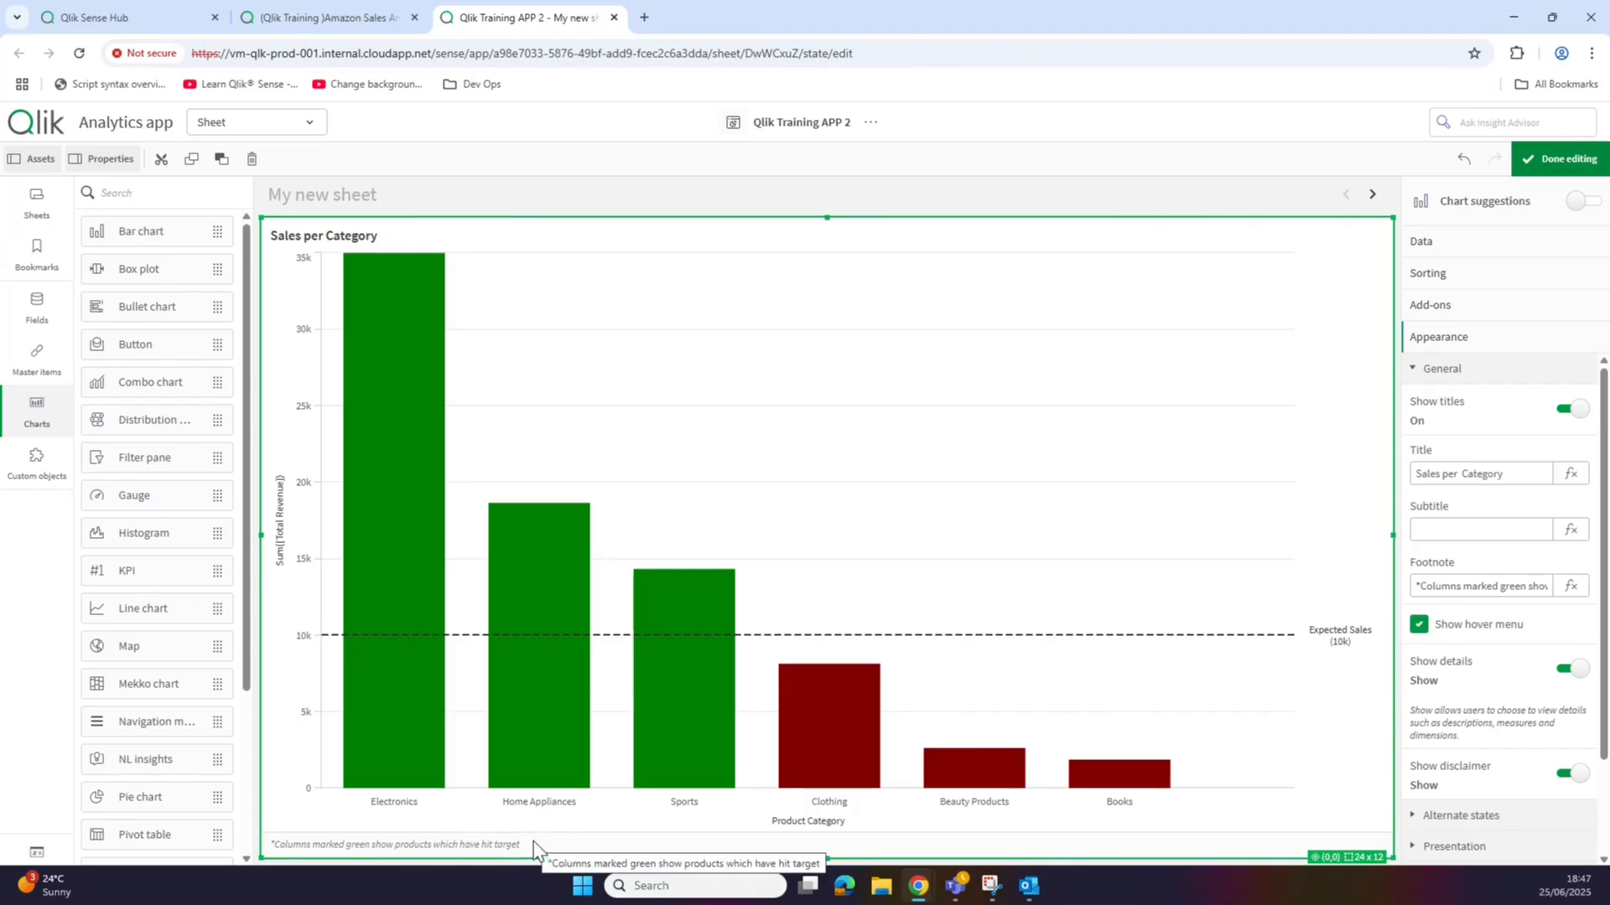
Step: Set both y-axis and x-axis to Labels only, then finish editing the sheet
click(1461, 381)
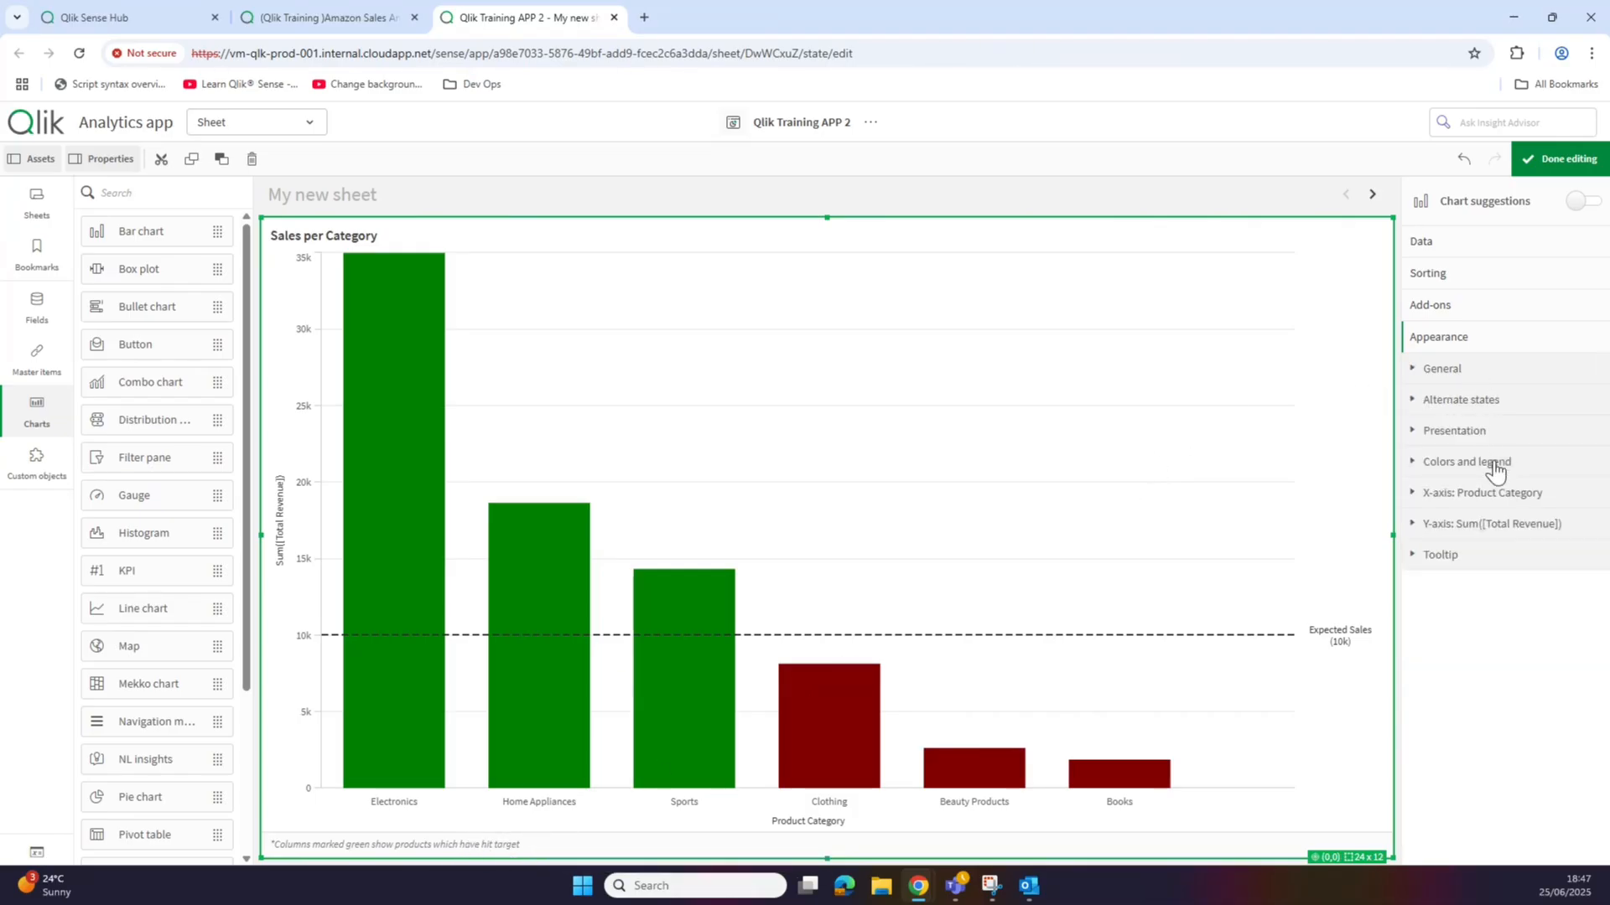
click(1492, 526)
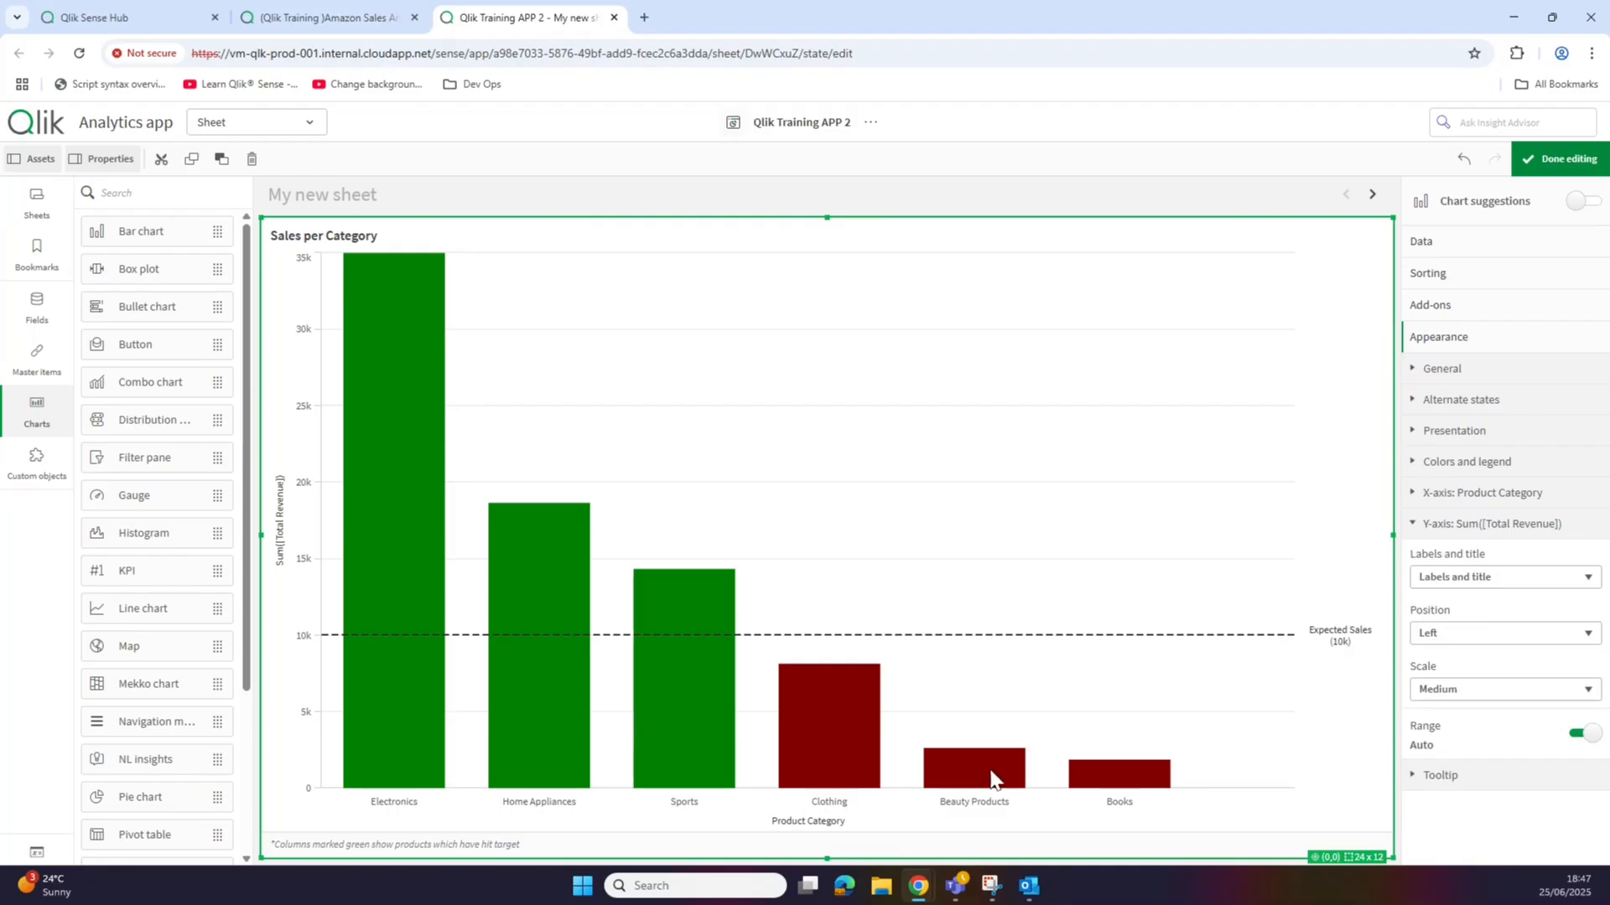
click(1478, 581)
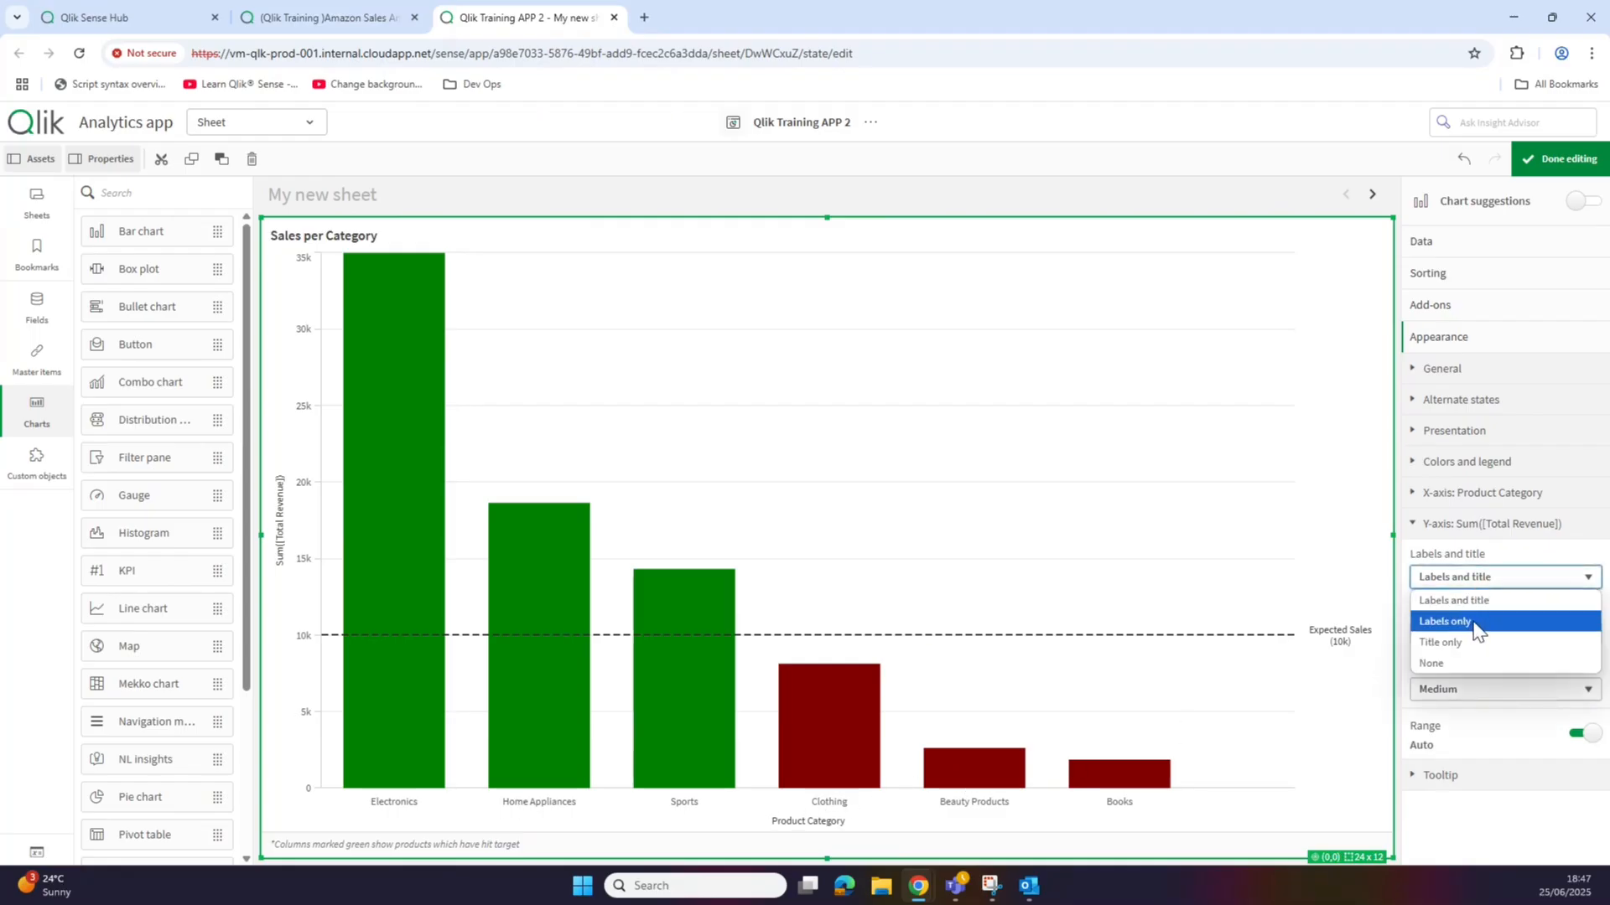
click(1475, 627)
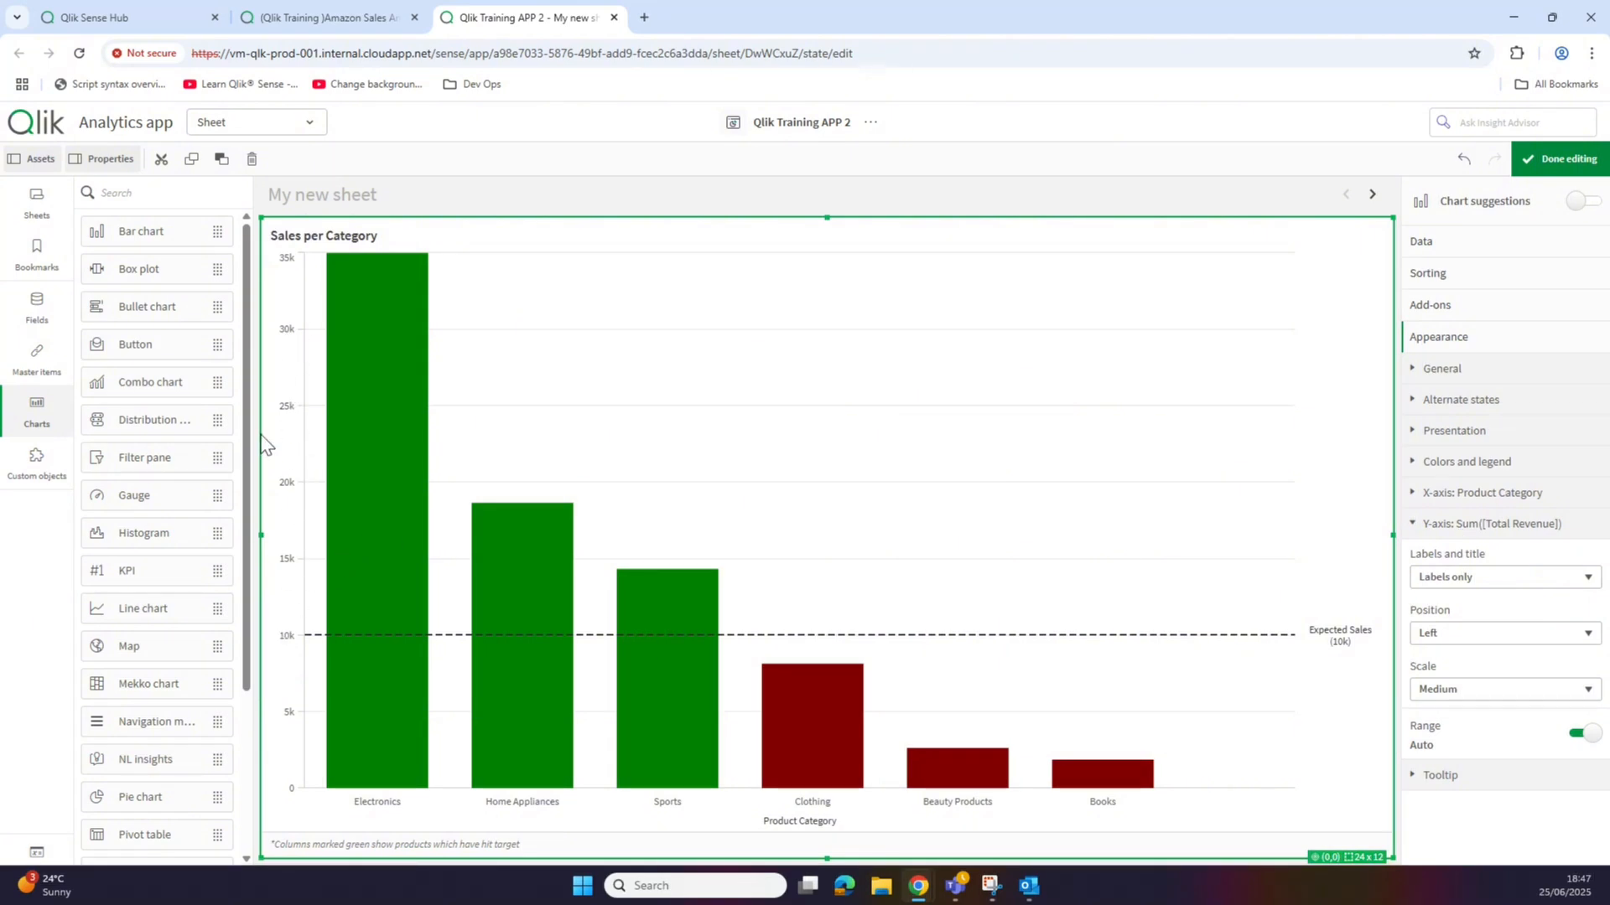
click(1503, 496)
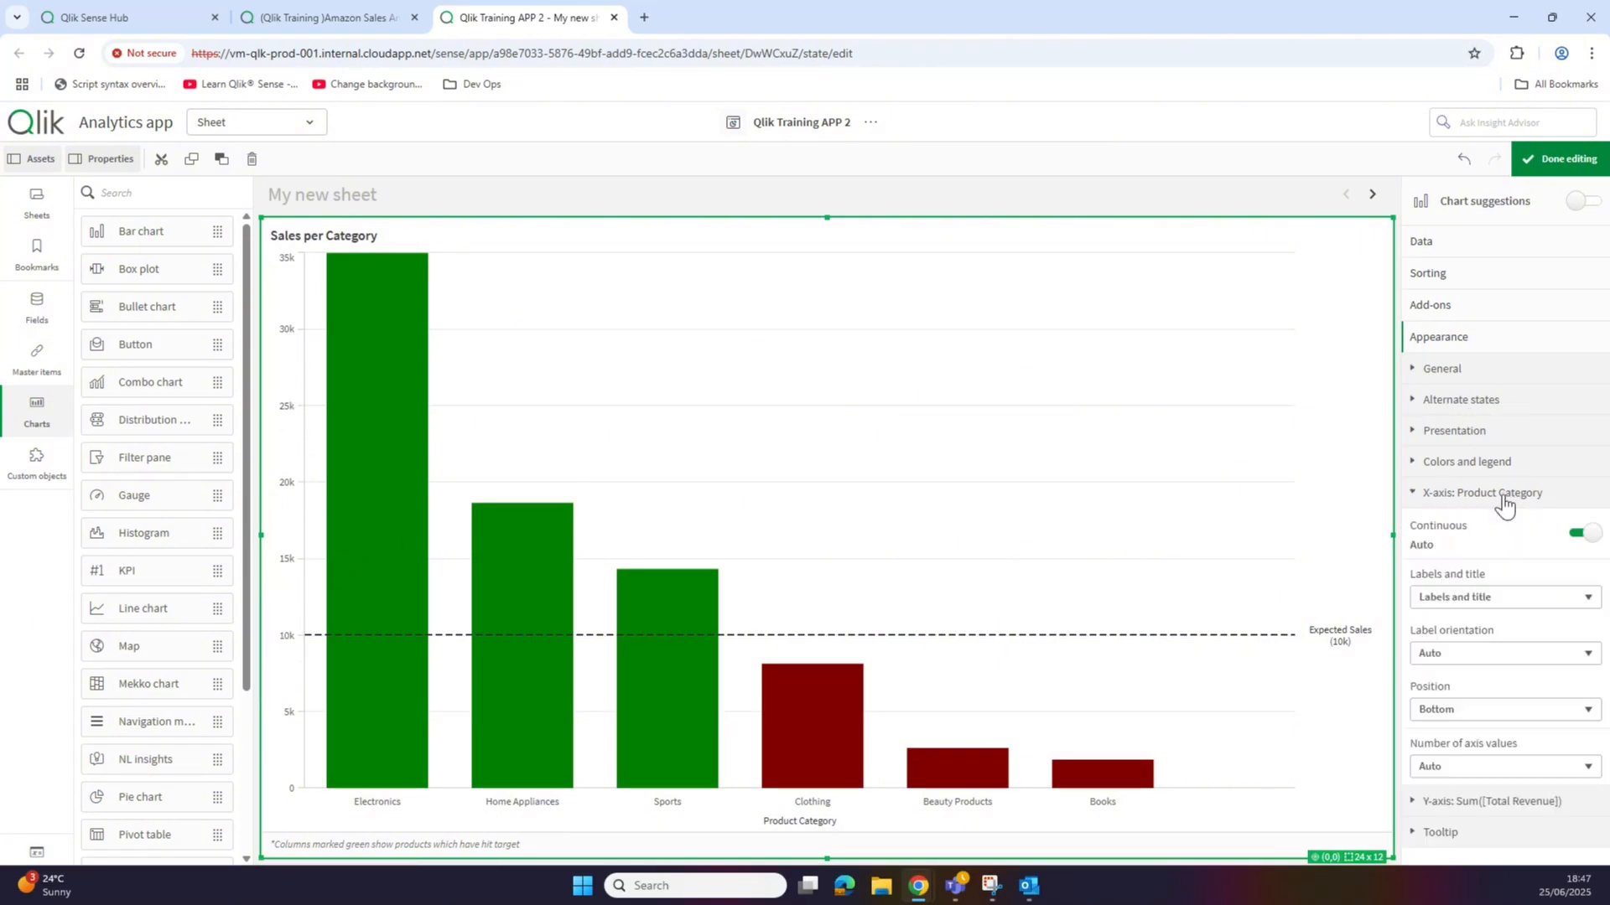
click(1495, 599)
click(1492, 640)
click(1546, 166)
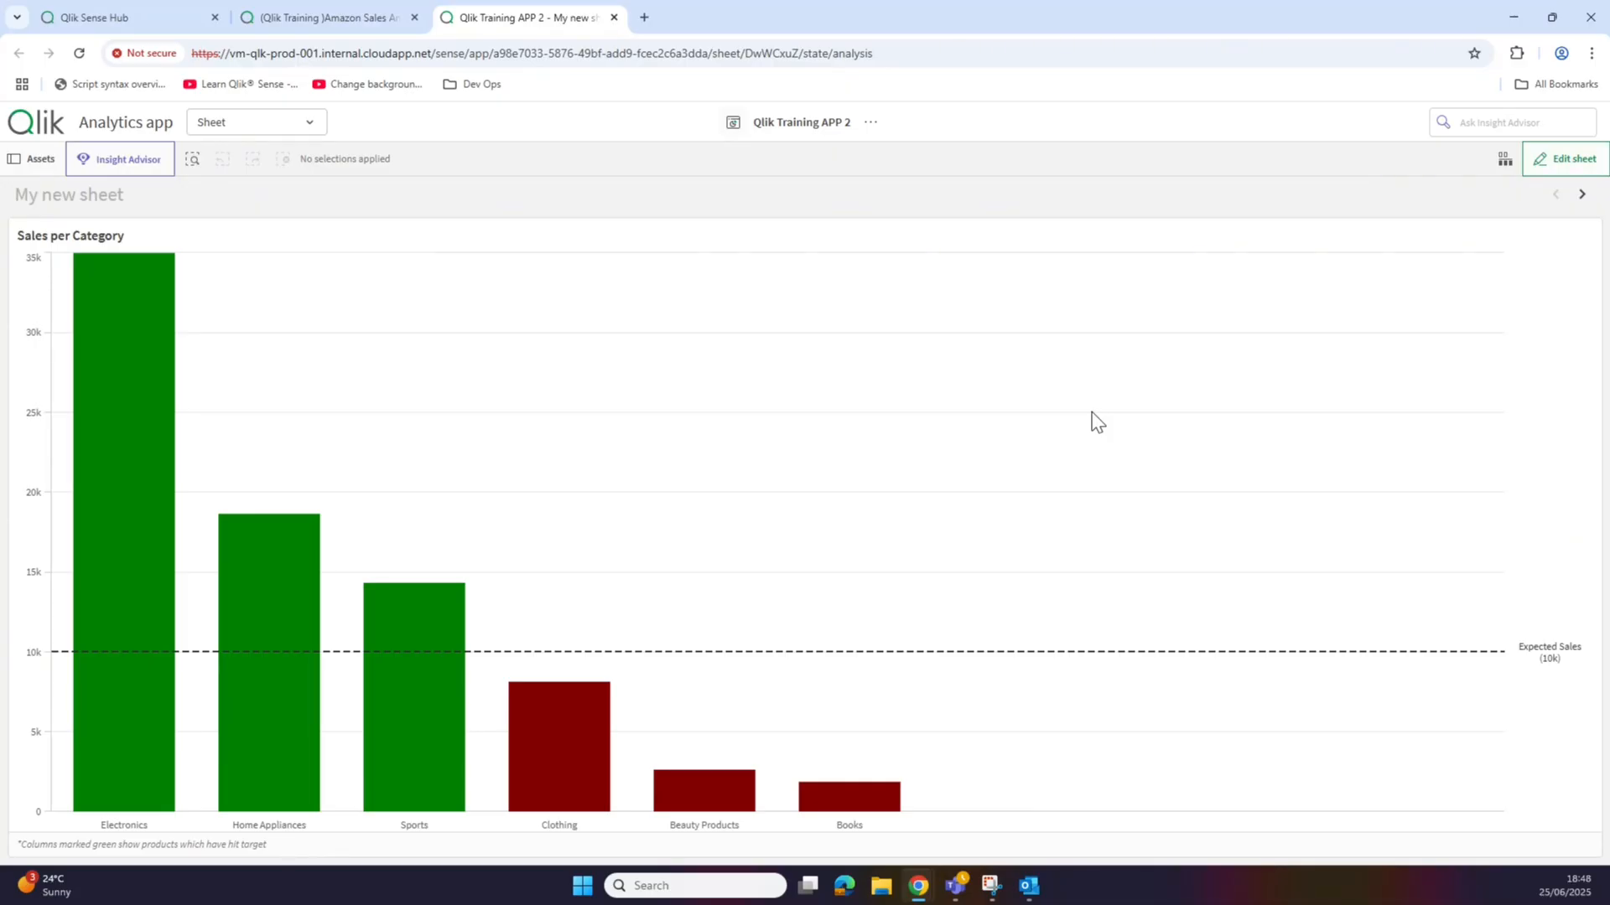
Step: Return to edit mode and shrink the Sales per Category chart to about half height
click(1564, 159)
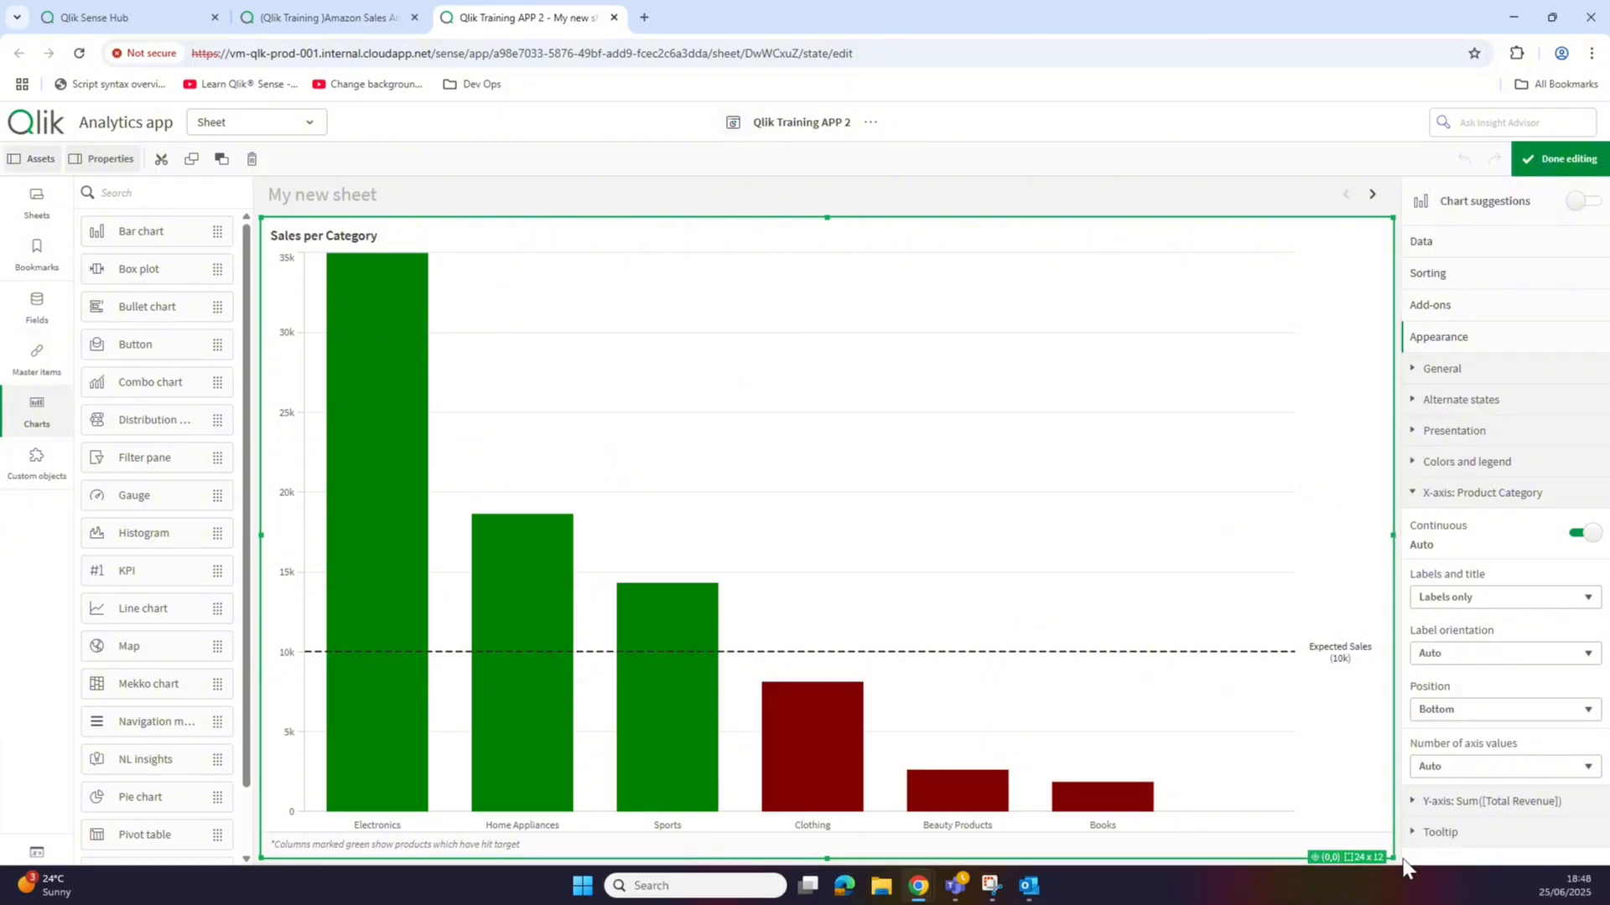
drag(1396, 864, 1392, 543)
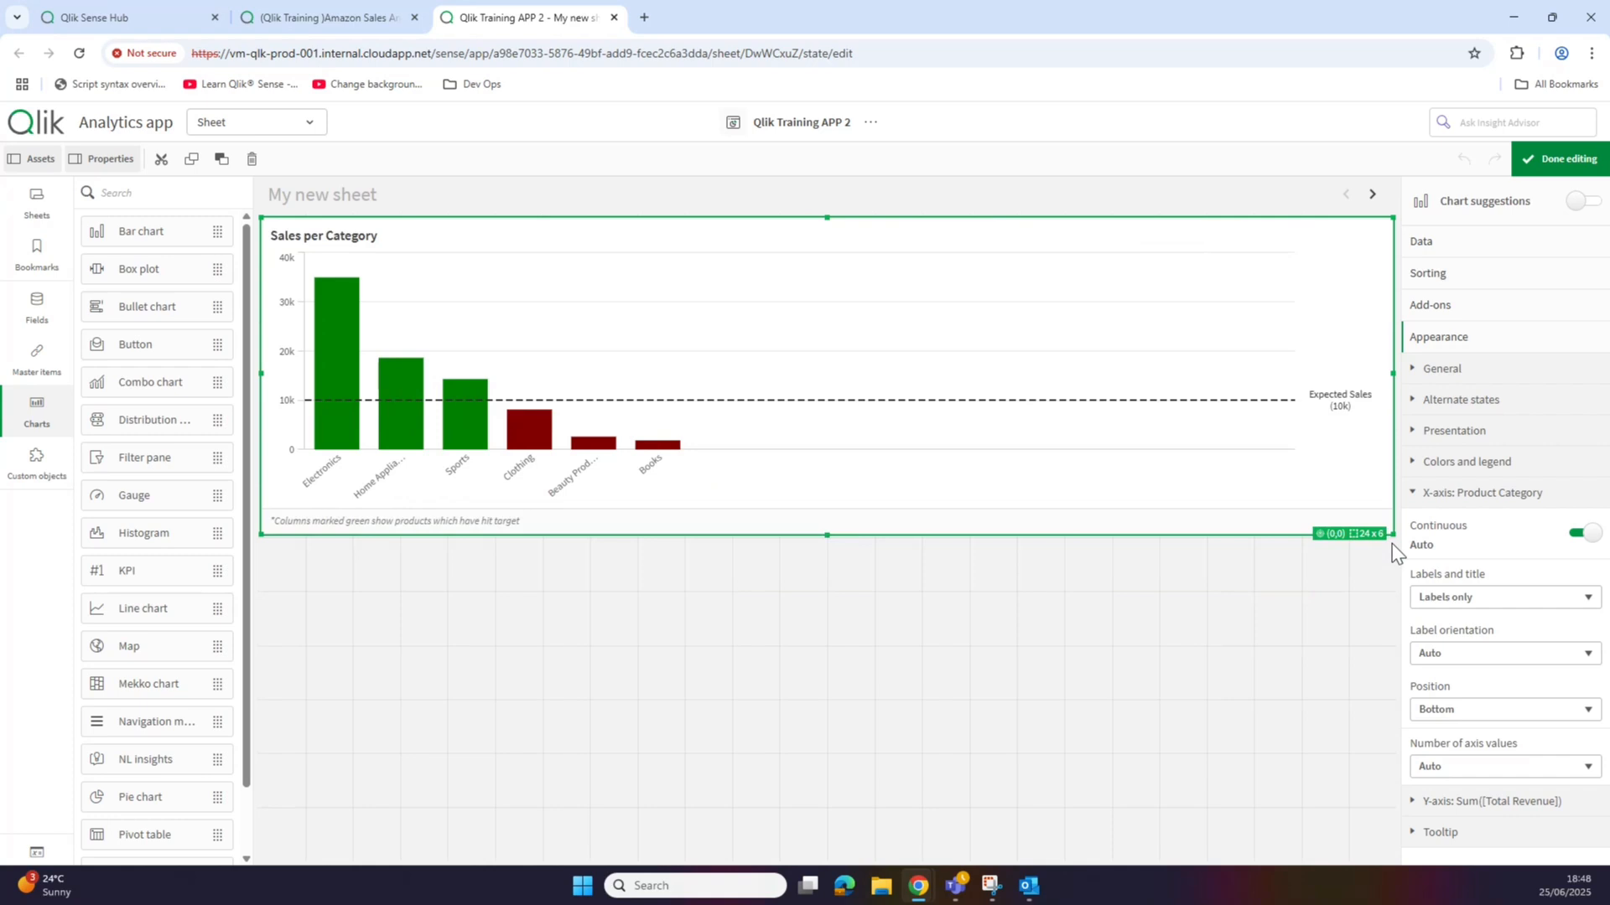
Step: Place a full-width bar chart below the first one, using Date > Quarter as its dimension
drag(155, 230, 448, 661)
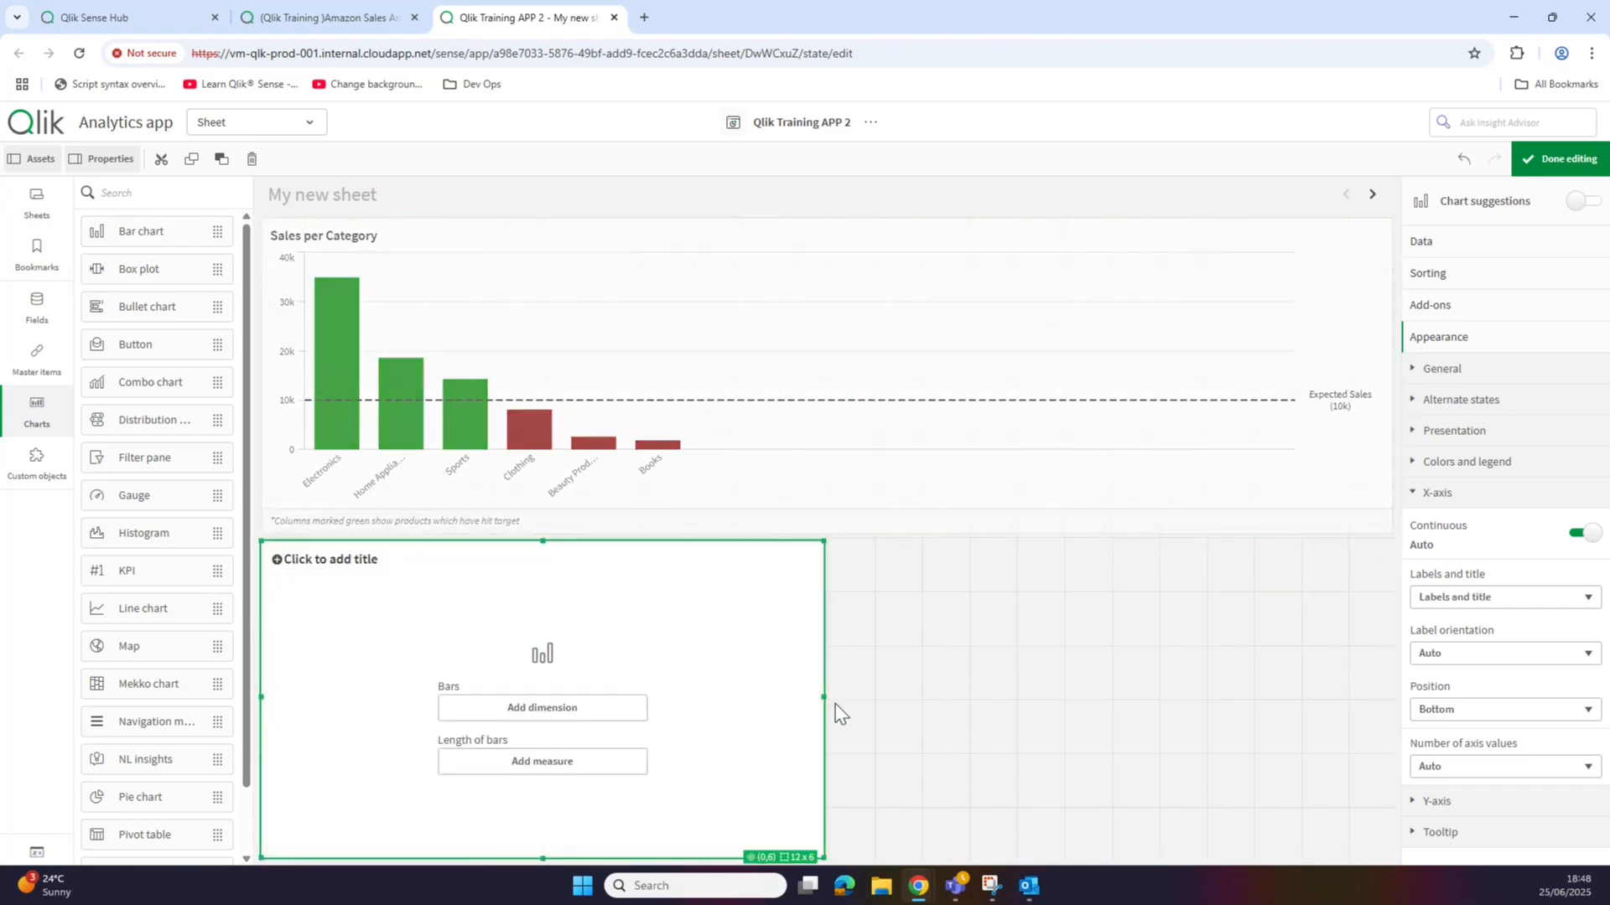
drag(825, 697, 1392, 687)
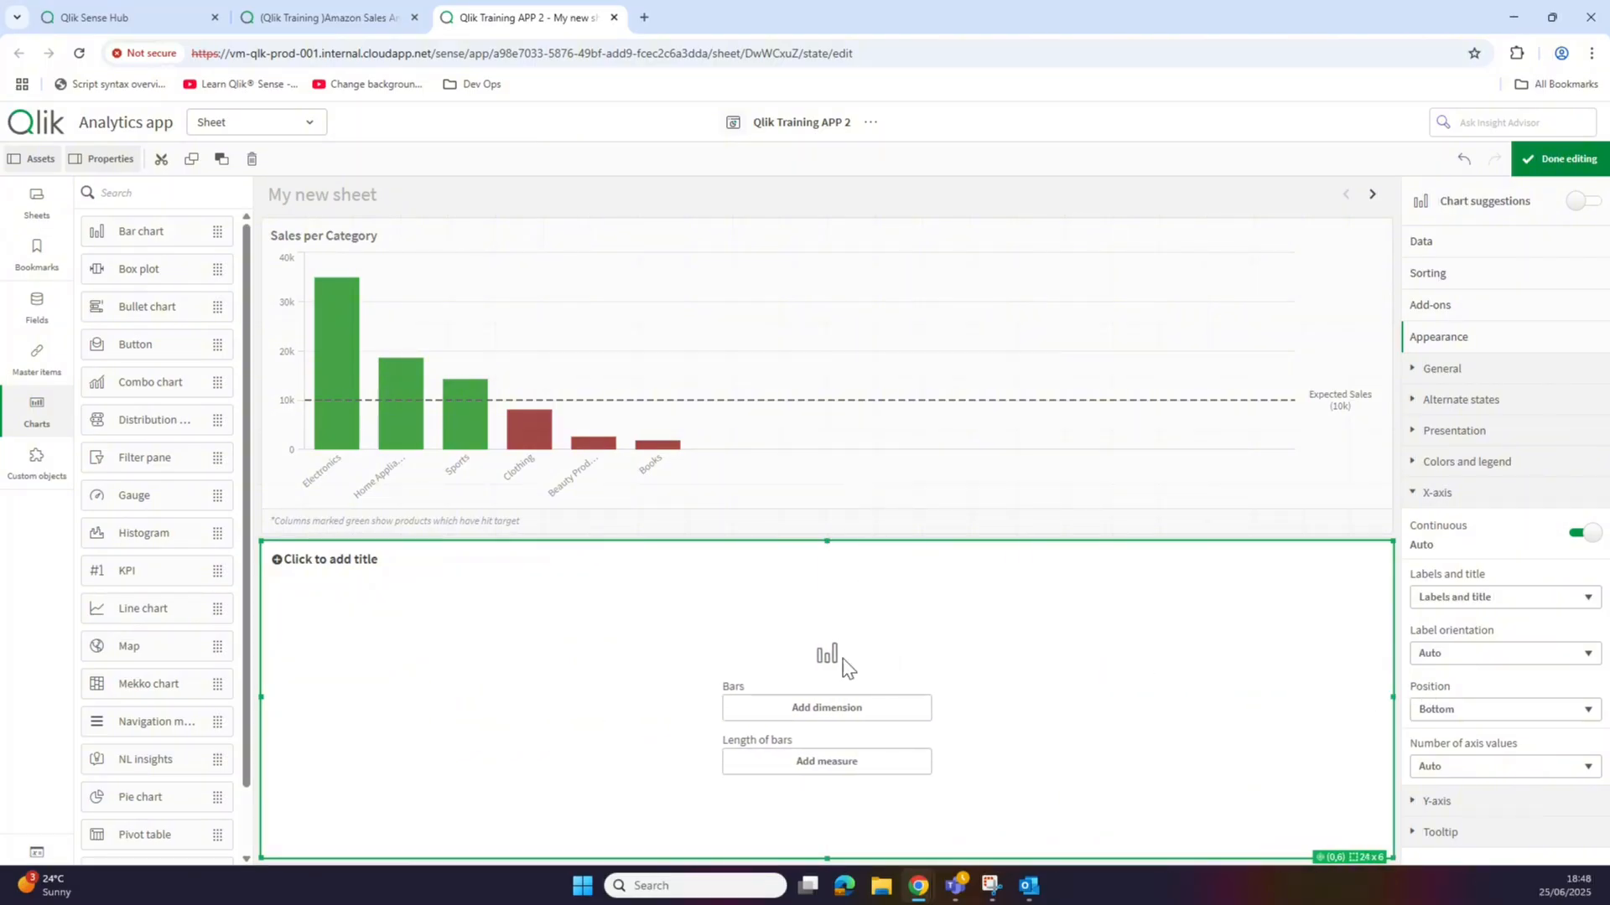
click(854, 707)
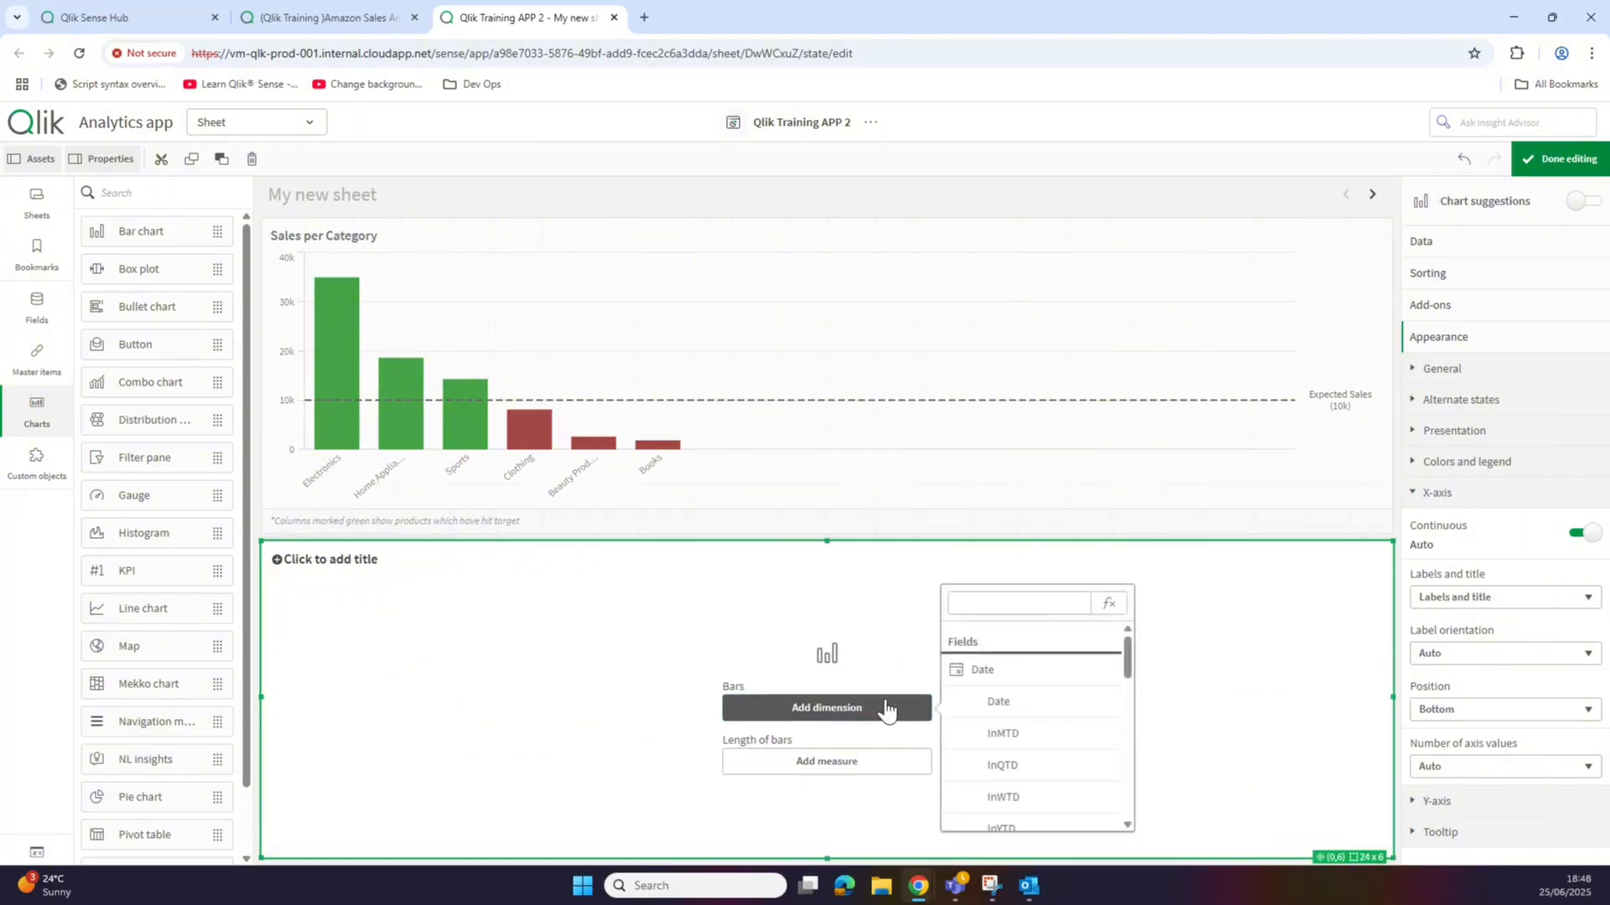
drag(1128, 657, 1134, 708)
click(1006, 732)
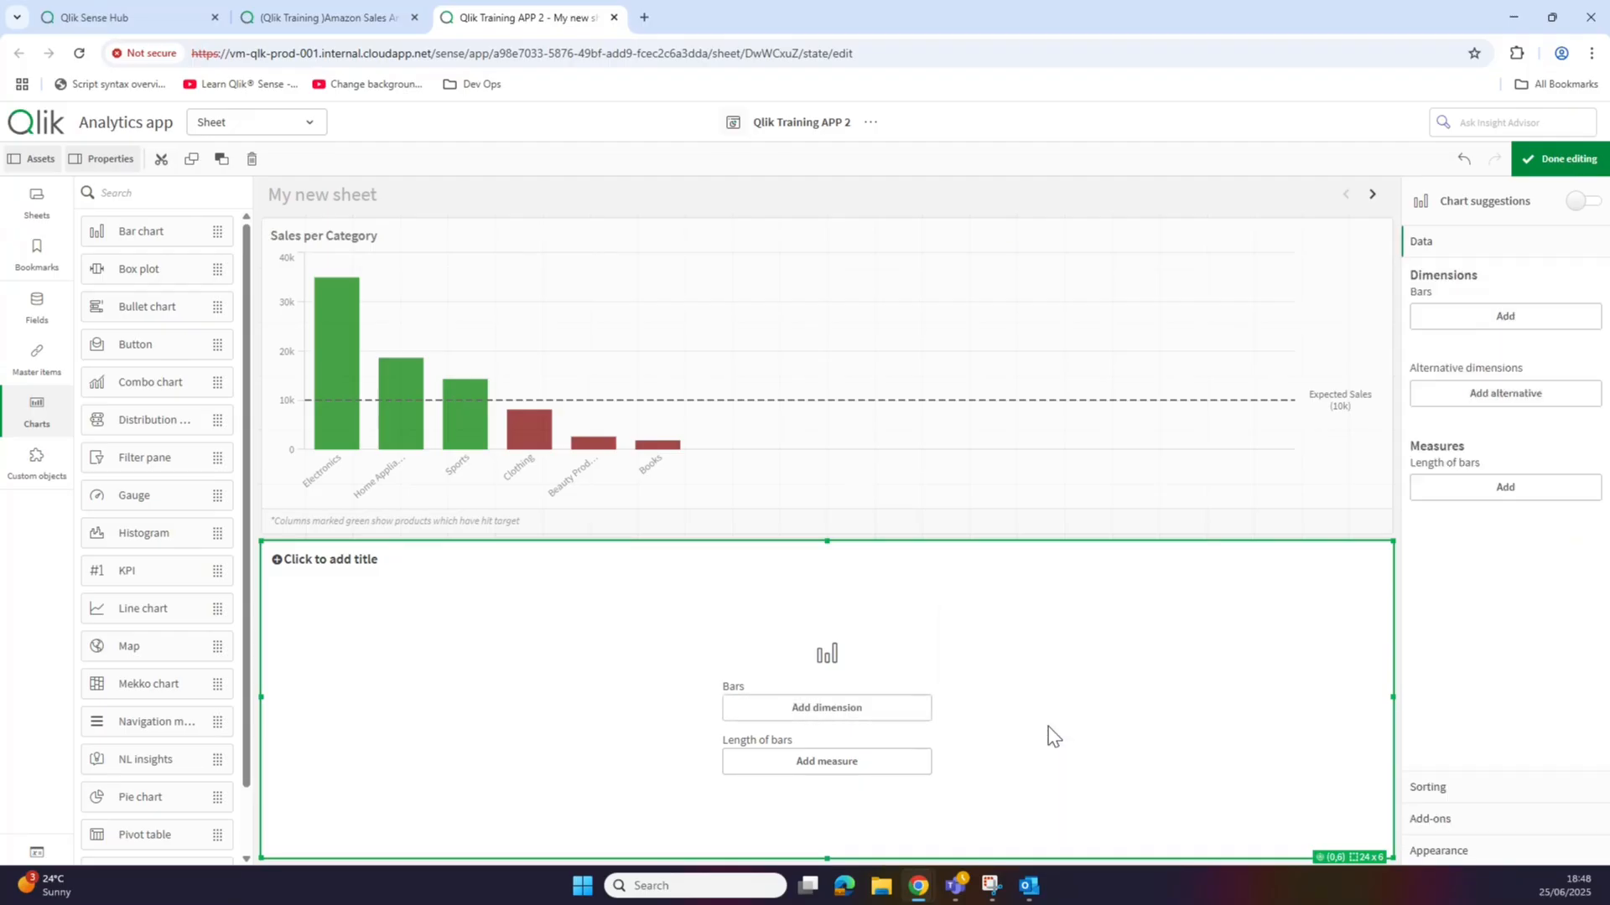
Step: Use Total Sales as the measure and title the chart 'Sales per Quarter by Product Category'
click(891, 759)
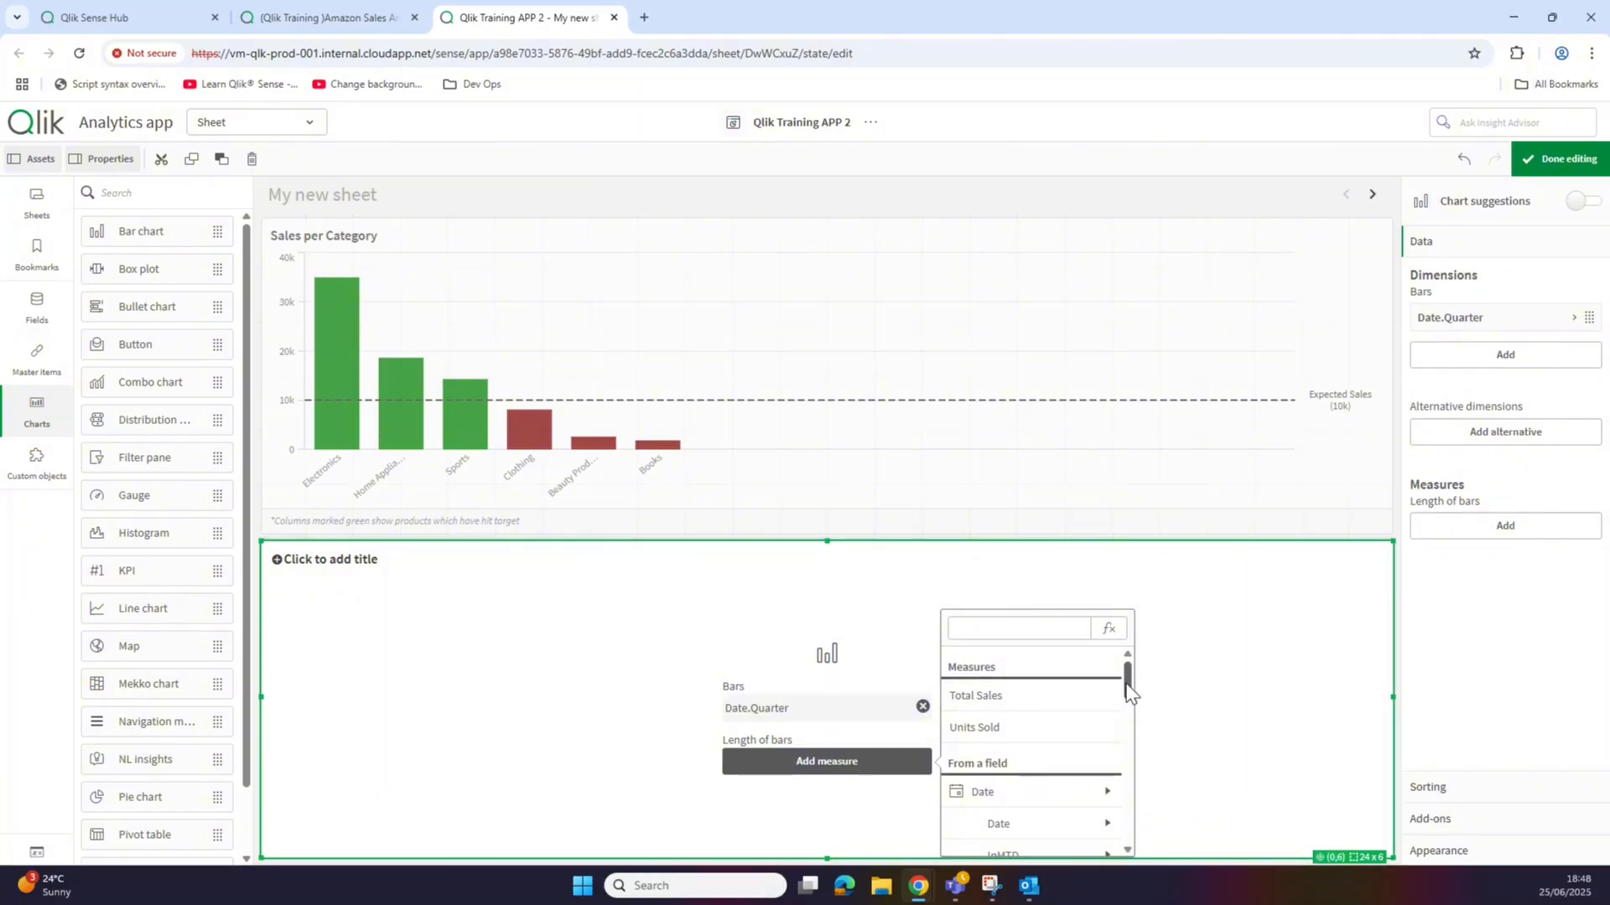
click(1052, 697)
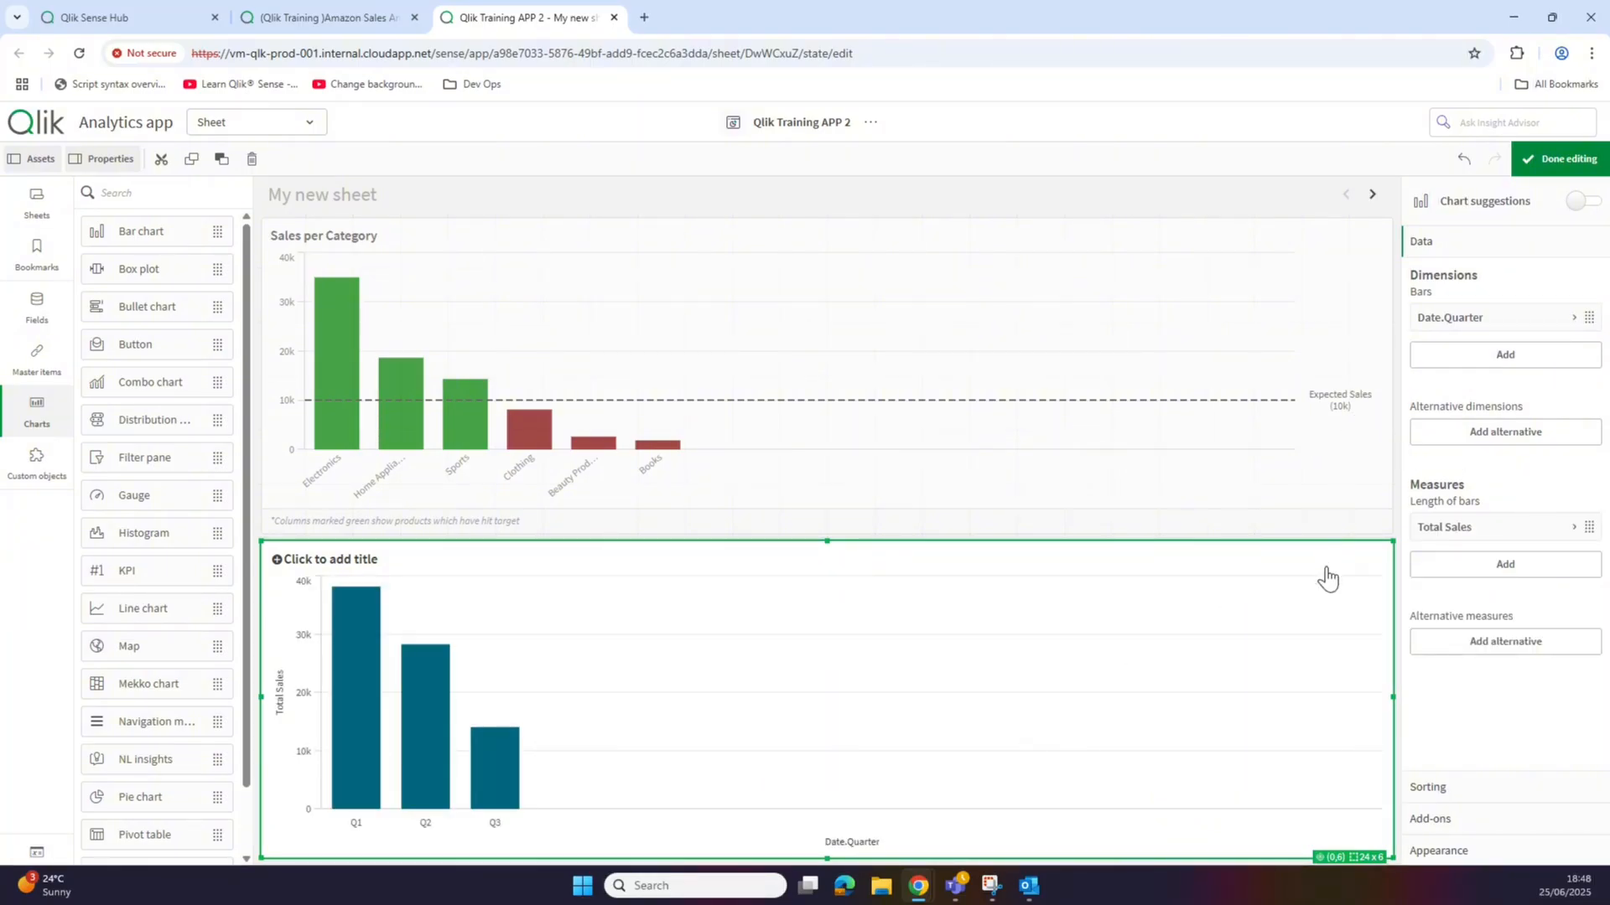
click(351, 555)
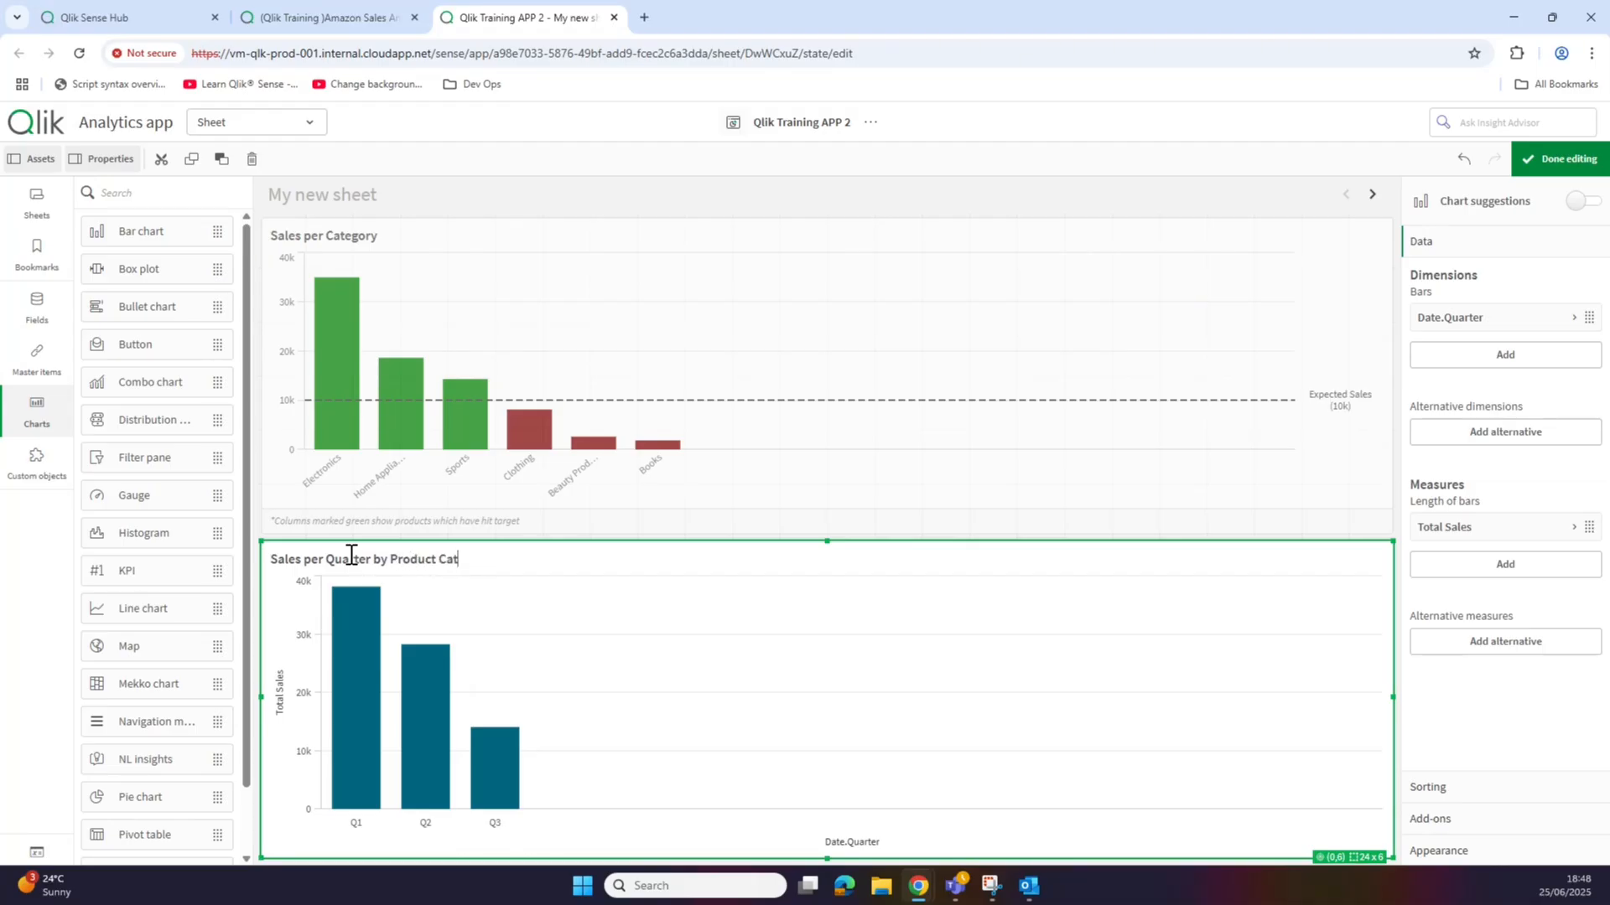
text(y)
Step: Add Product Category as a second dimension to group each quarter's bars by category
click(1491, 369)
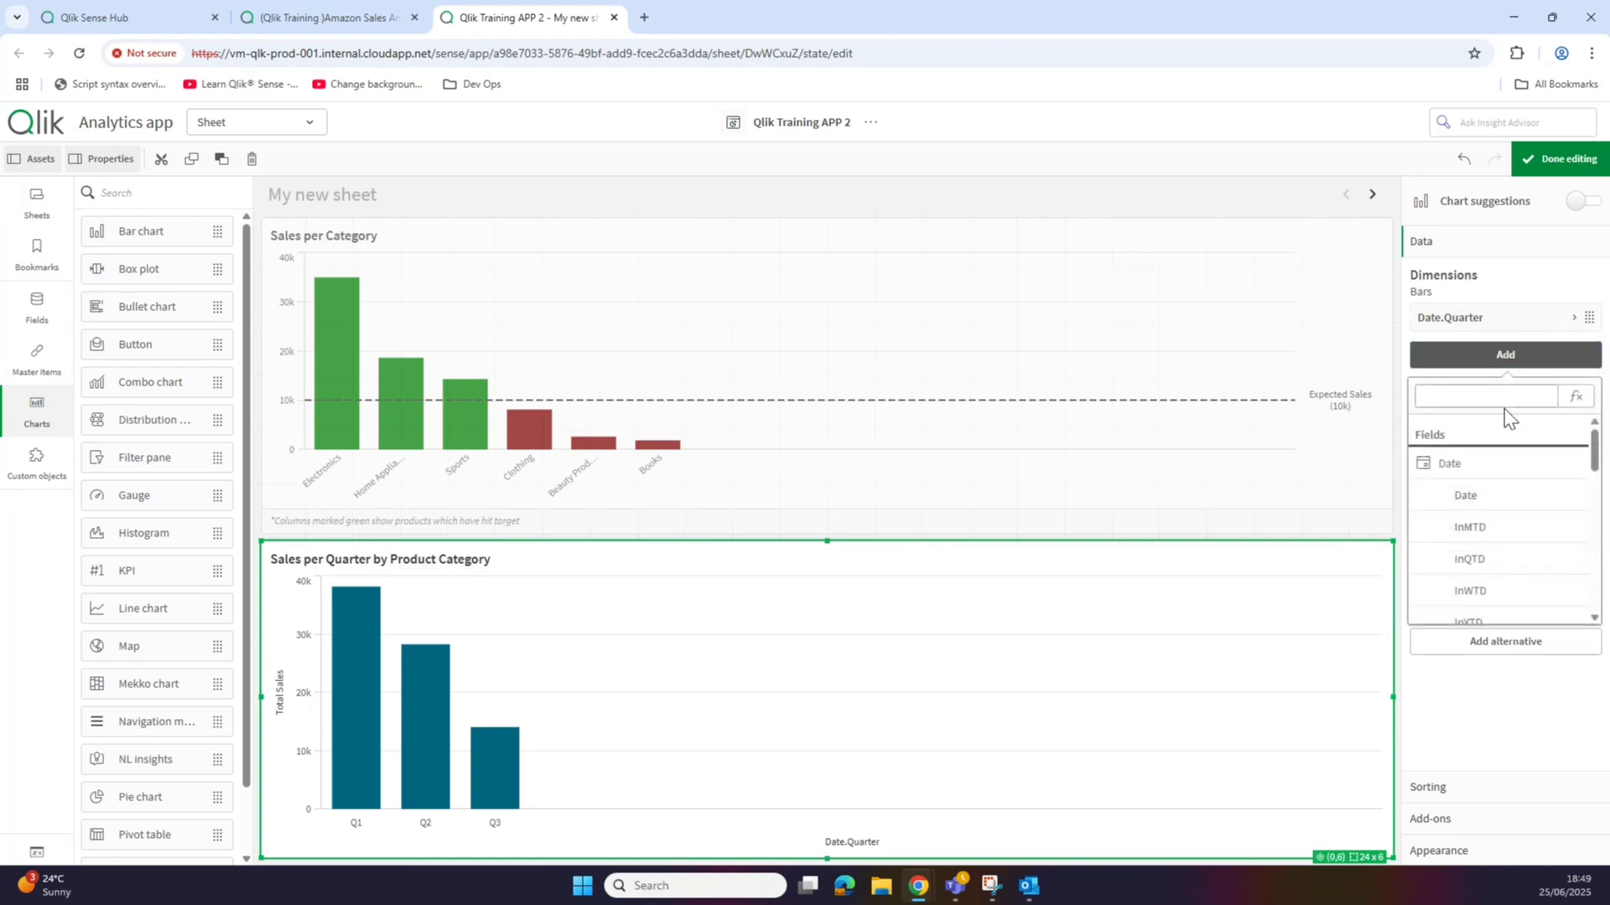
drag(1594, 457, 1606, 585)
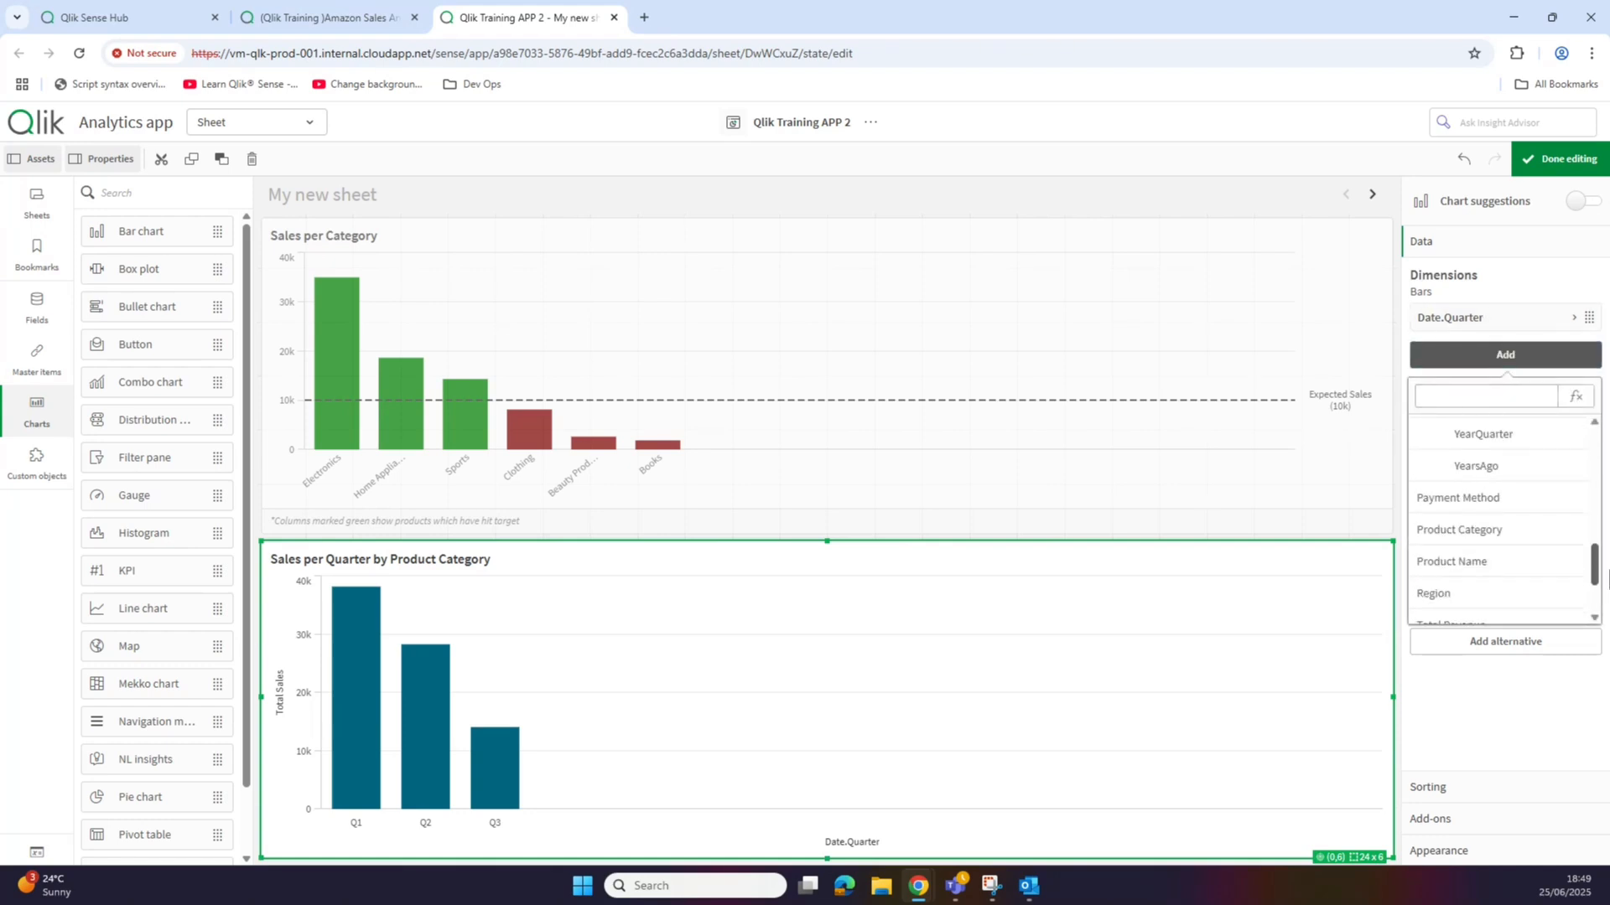
click(1558, 538)
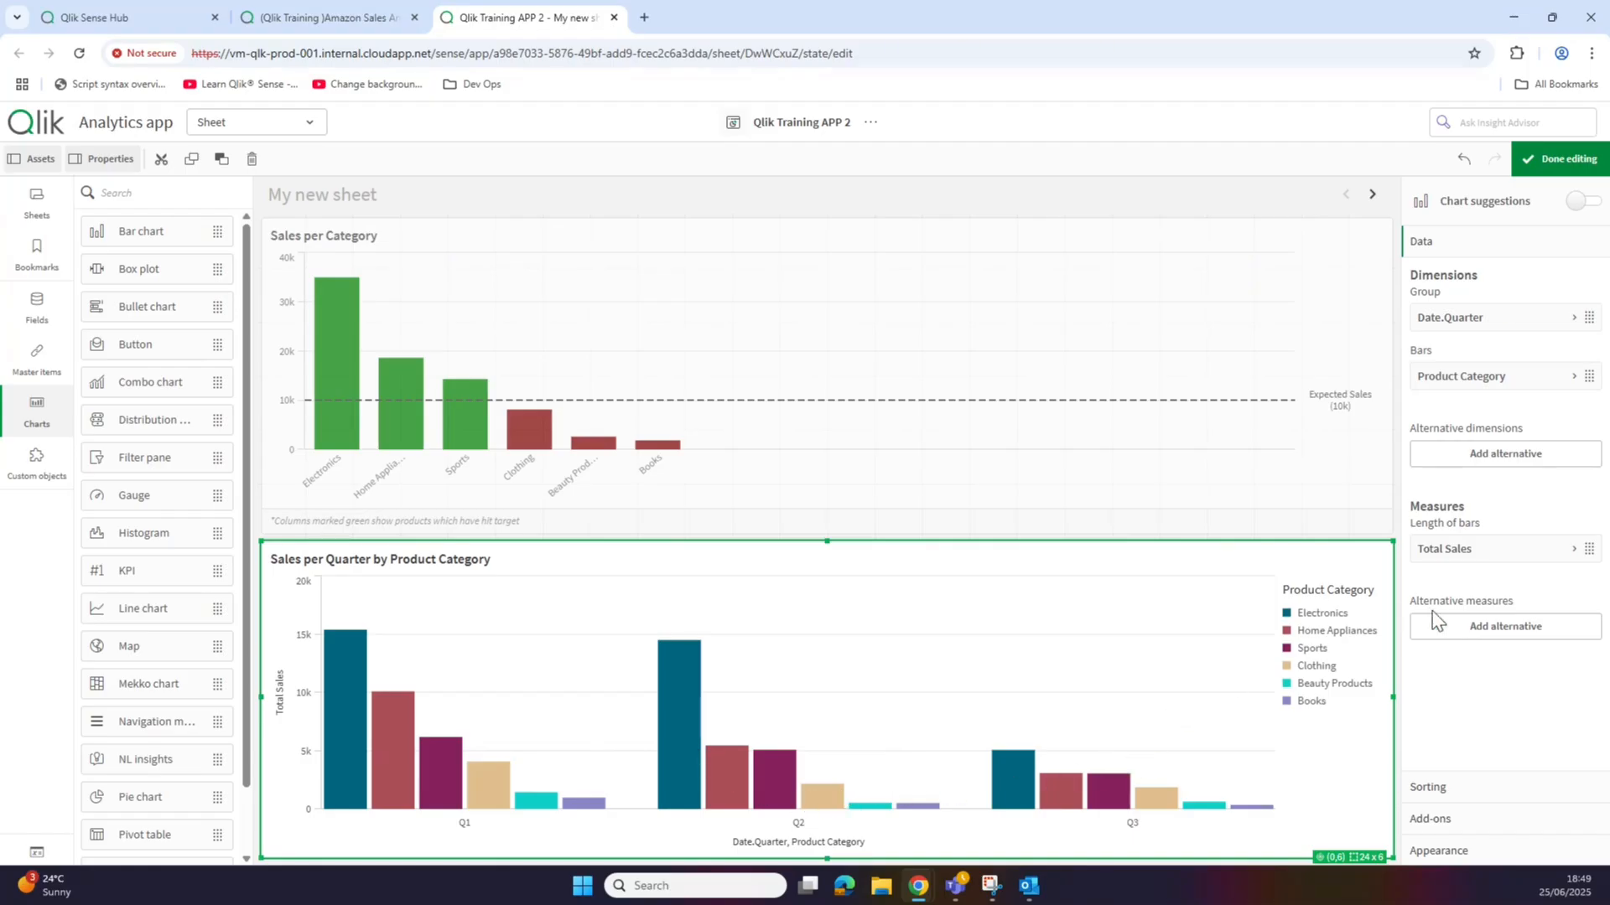
click(1482, 850)
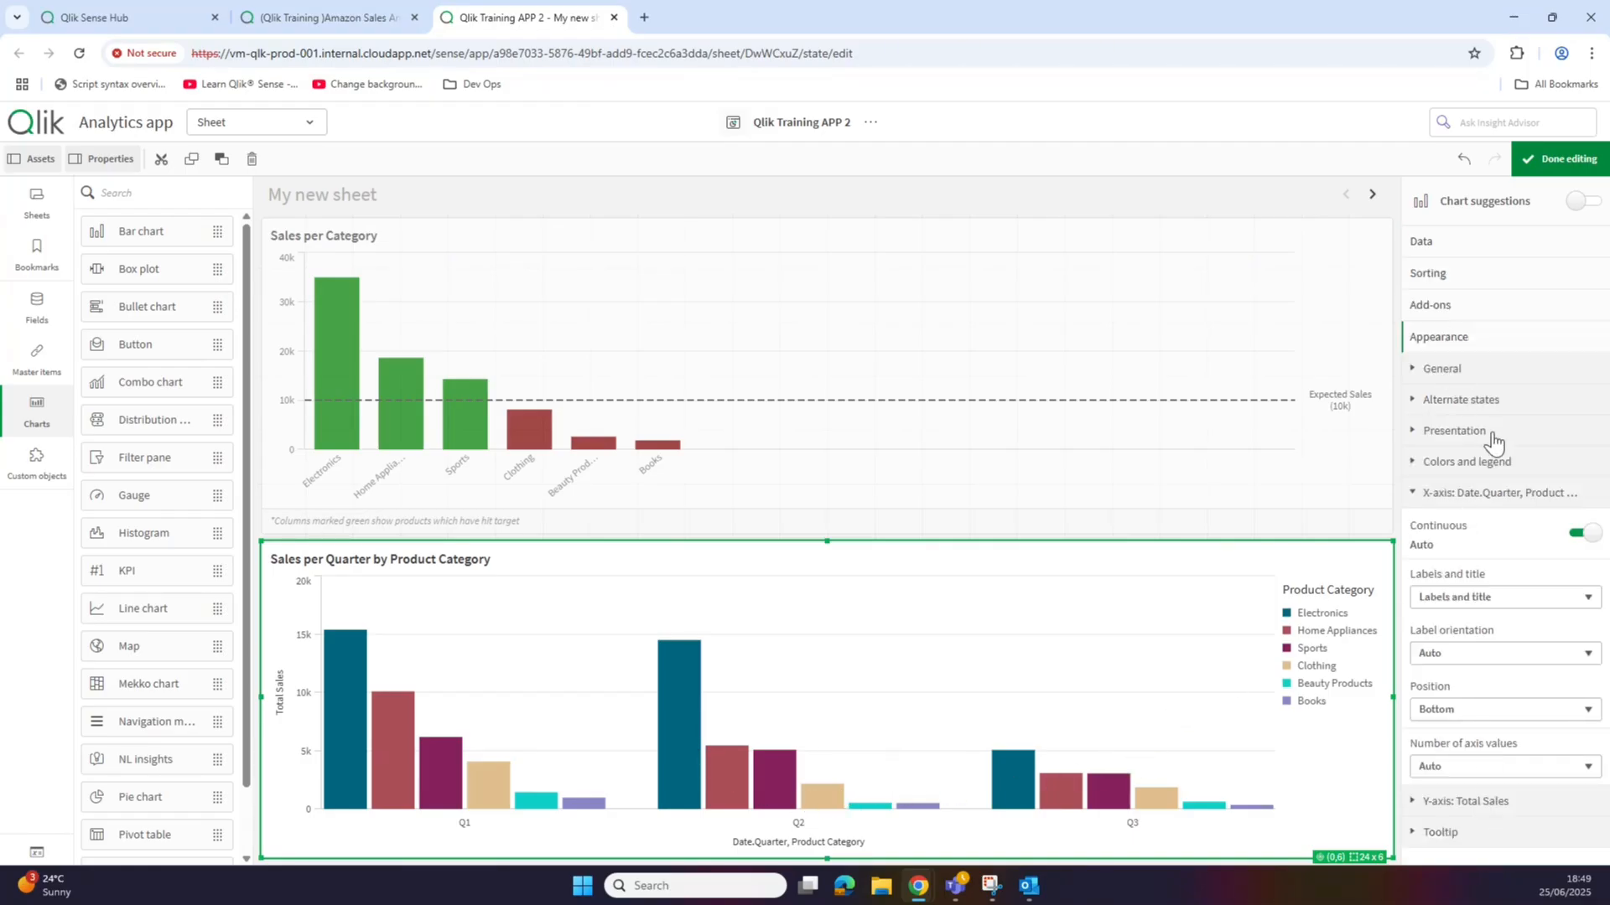
Step: Set the quarterly chart's x-axis to show labels only, without a title
click(1488, 494)
click(1488, 494)
click(1488, 597)
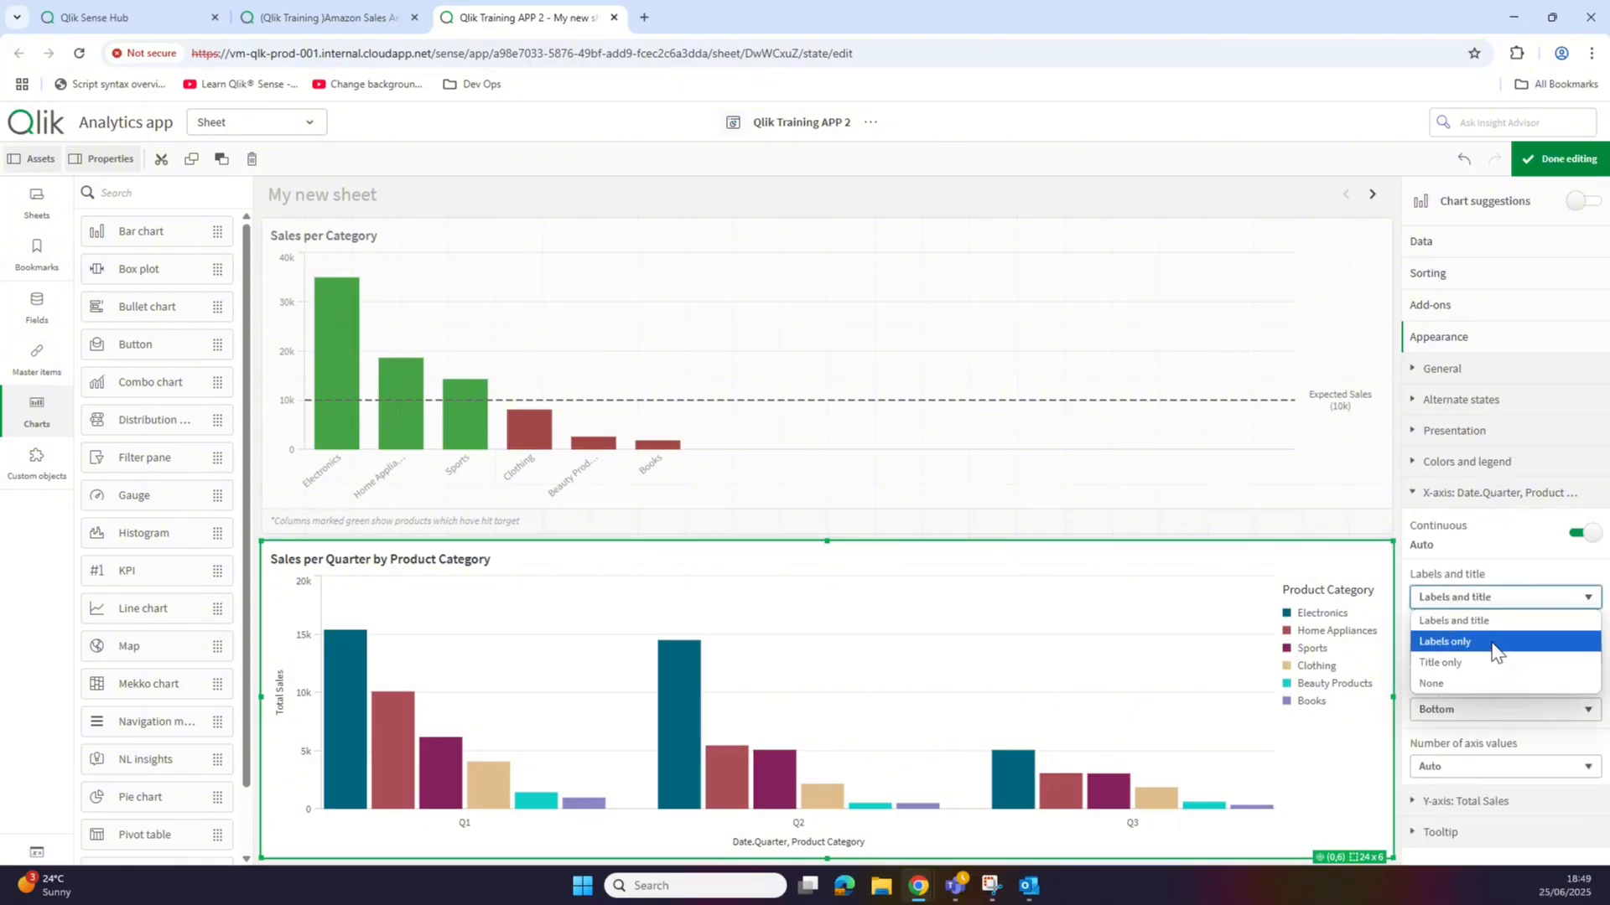
click(1493, 646)
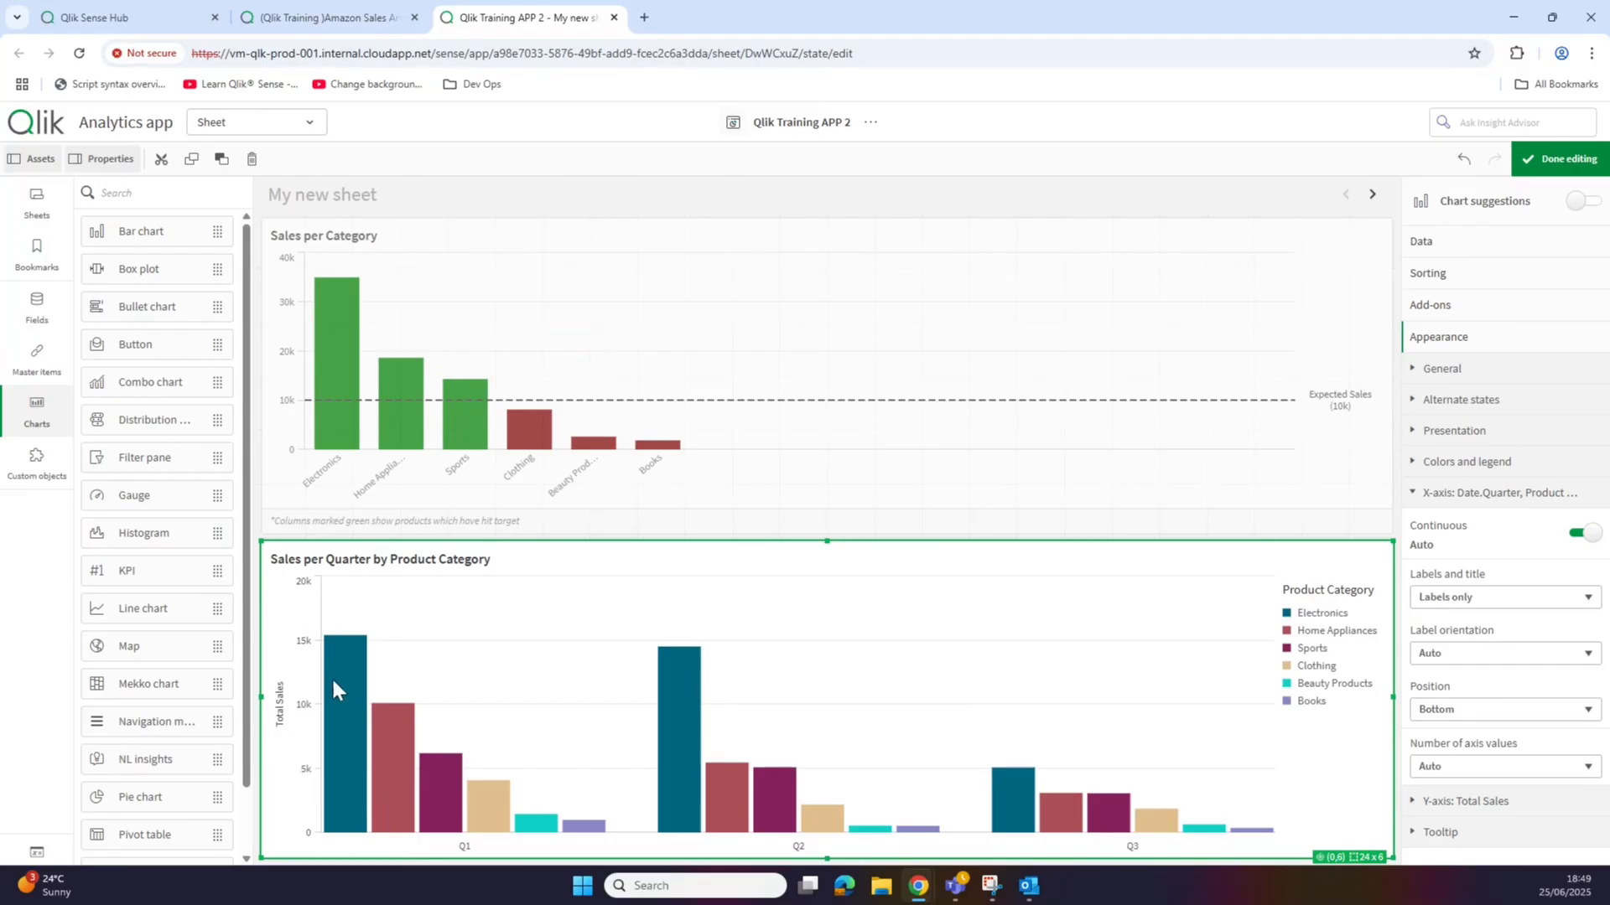
Step: Set the Total Sales y-axis to labels only and finish editing the sheet
click(1488, 500)
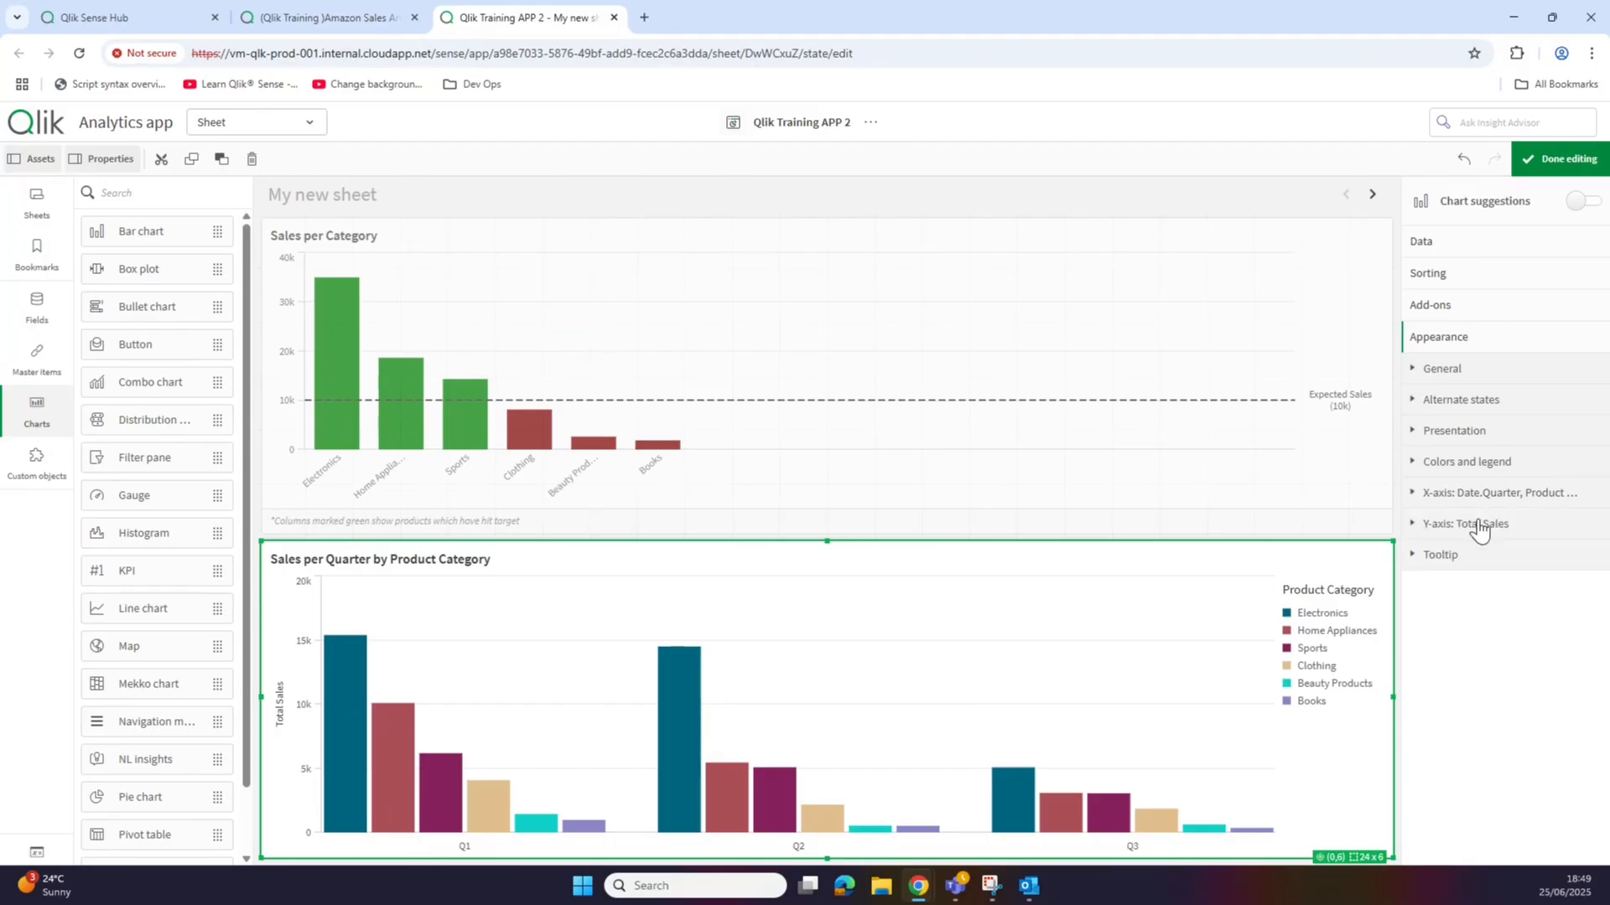
click(1474, 525)
click(1492, 582)
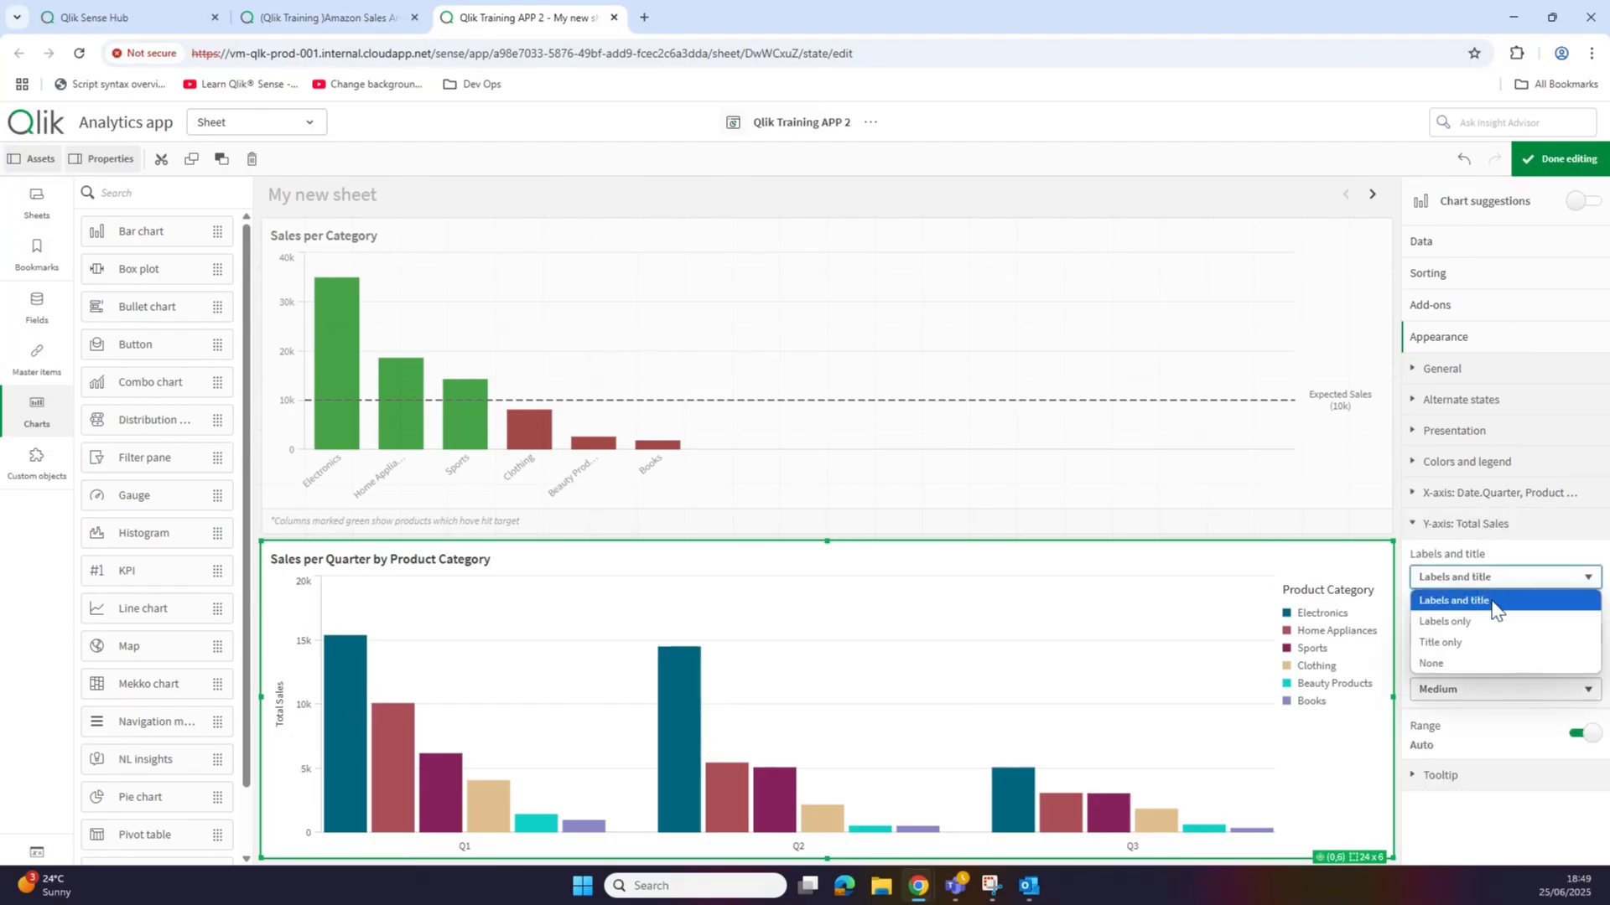
click(1497, 623)
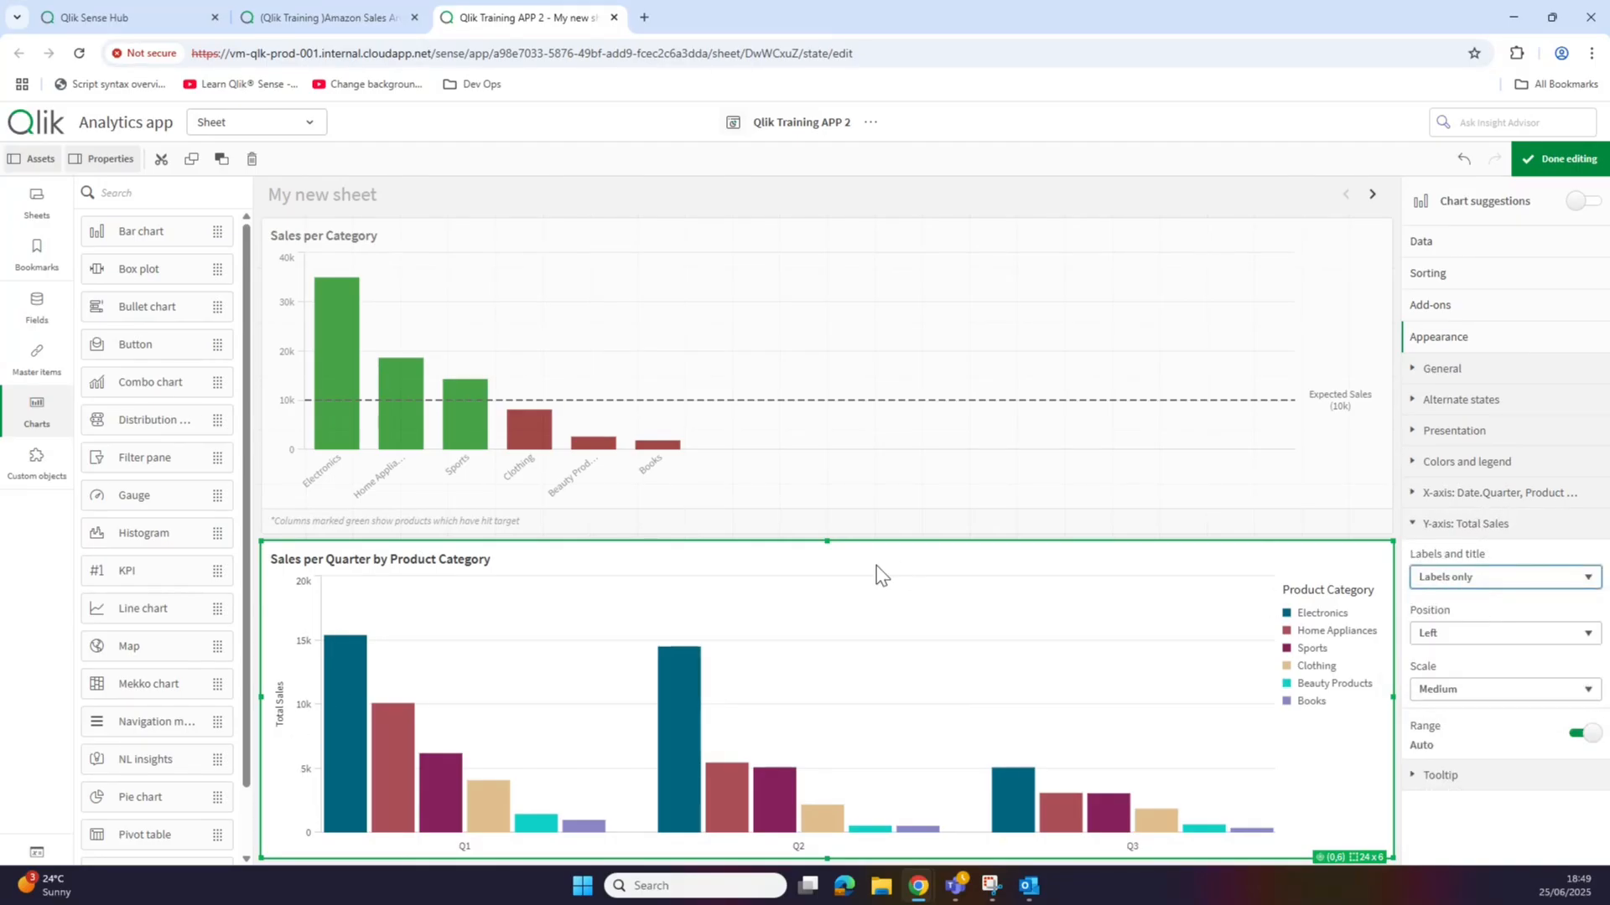
click(1568, 161)
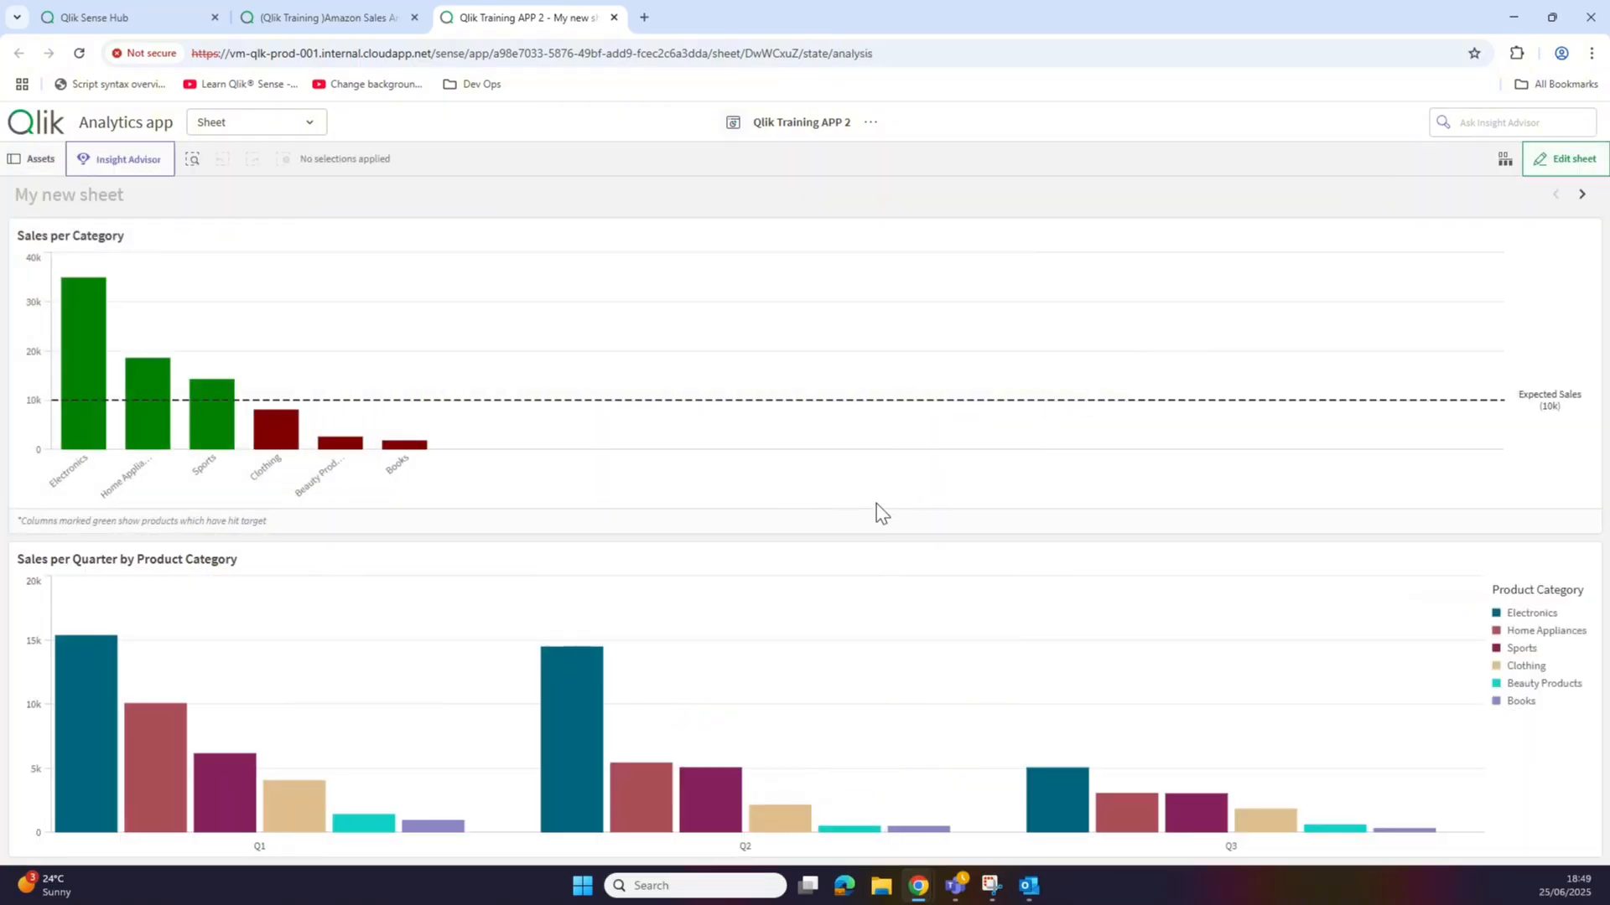